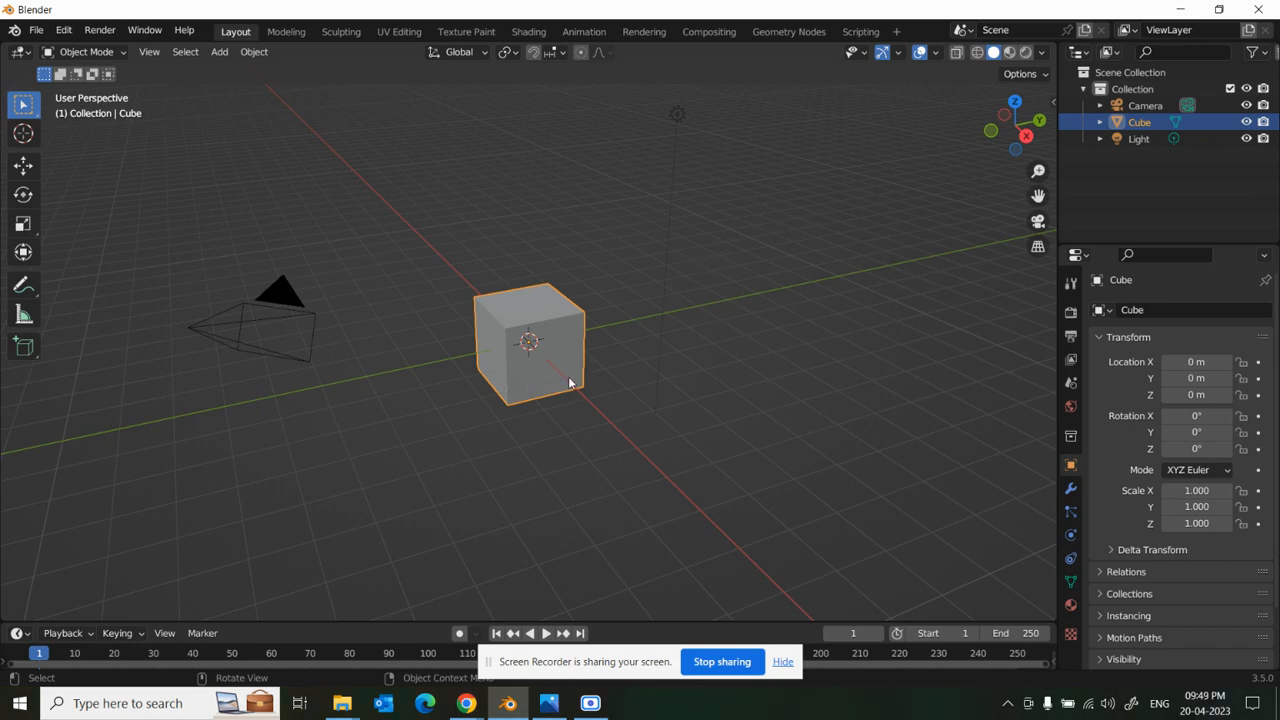
- Delete the default cube from the scene
key("Delete")
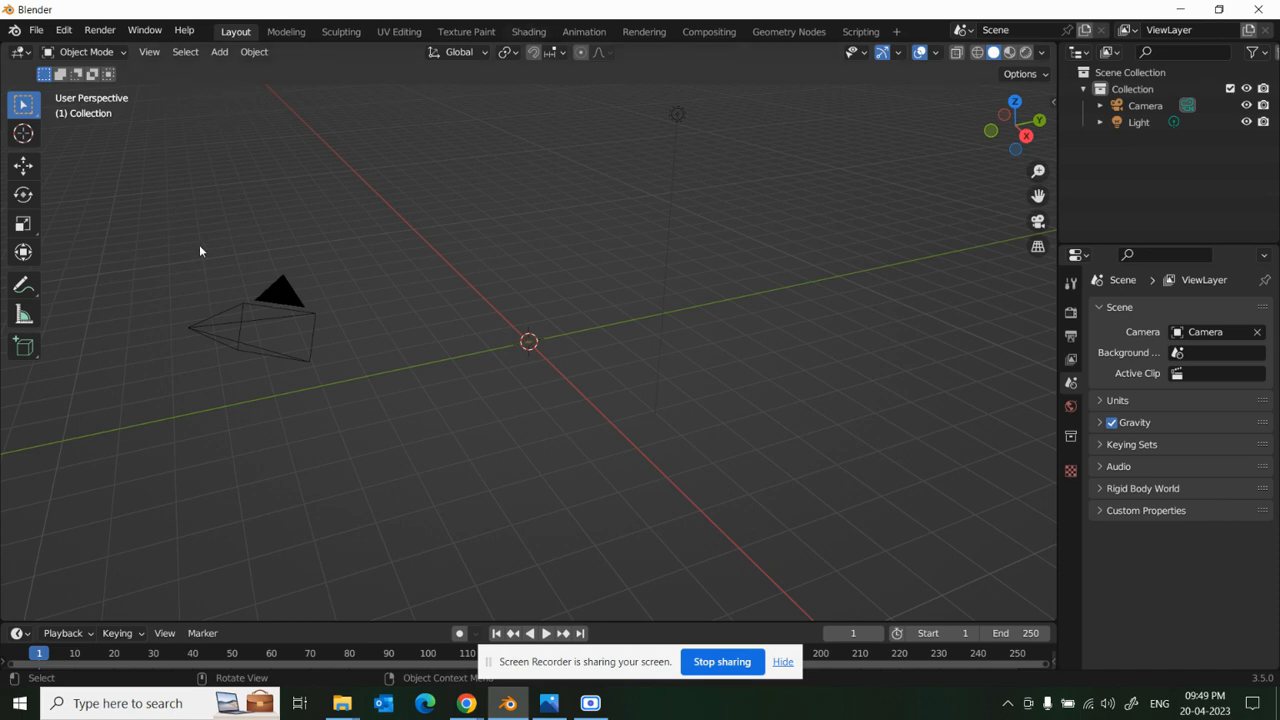
- Switch to Microsoft Teams in Chrome and examine the mascot reference images in the X E 2023 team's Computer Science channel
mouse_move(478, 712)
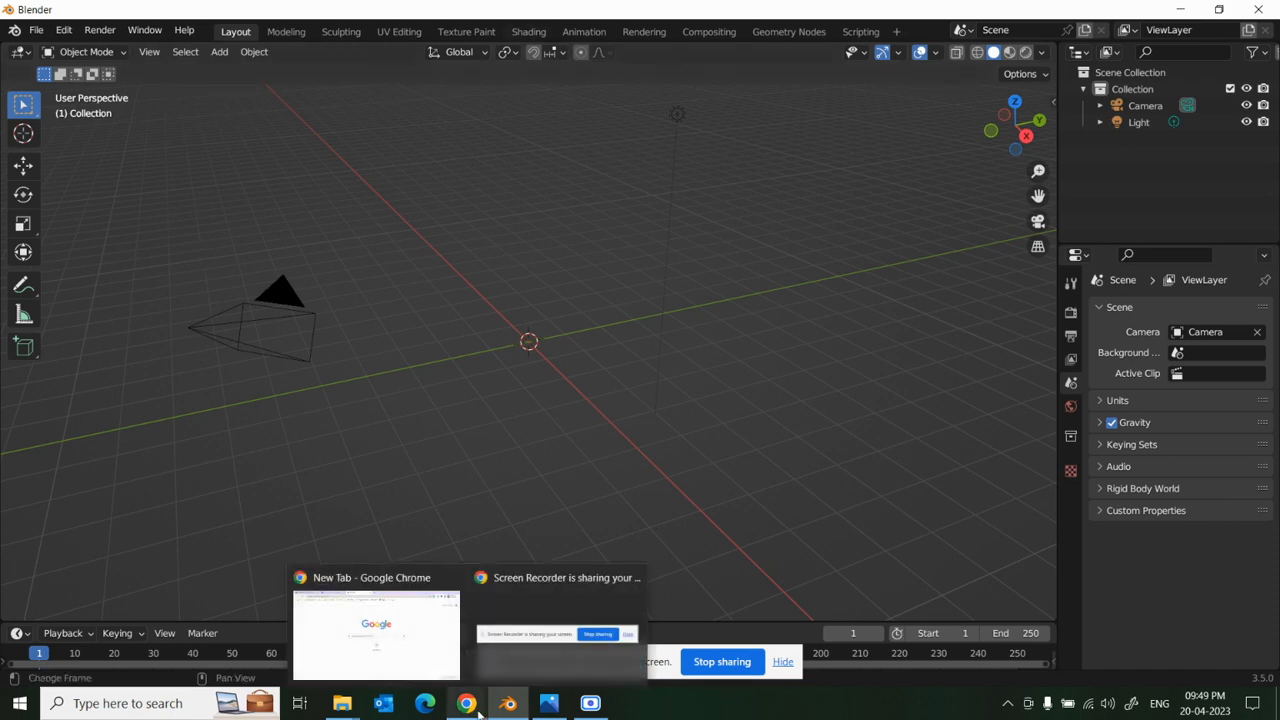
left_click(429, 671)
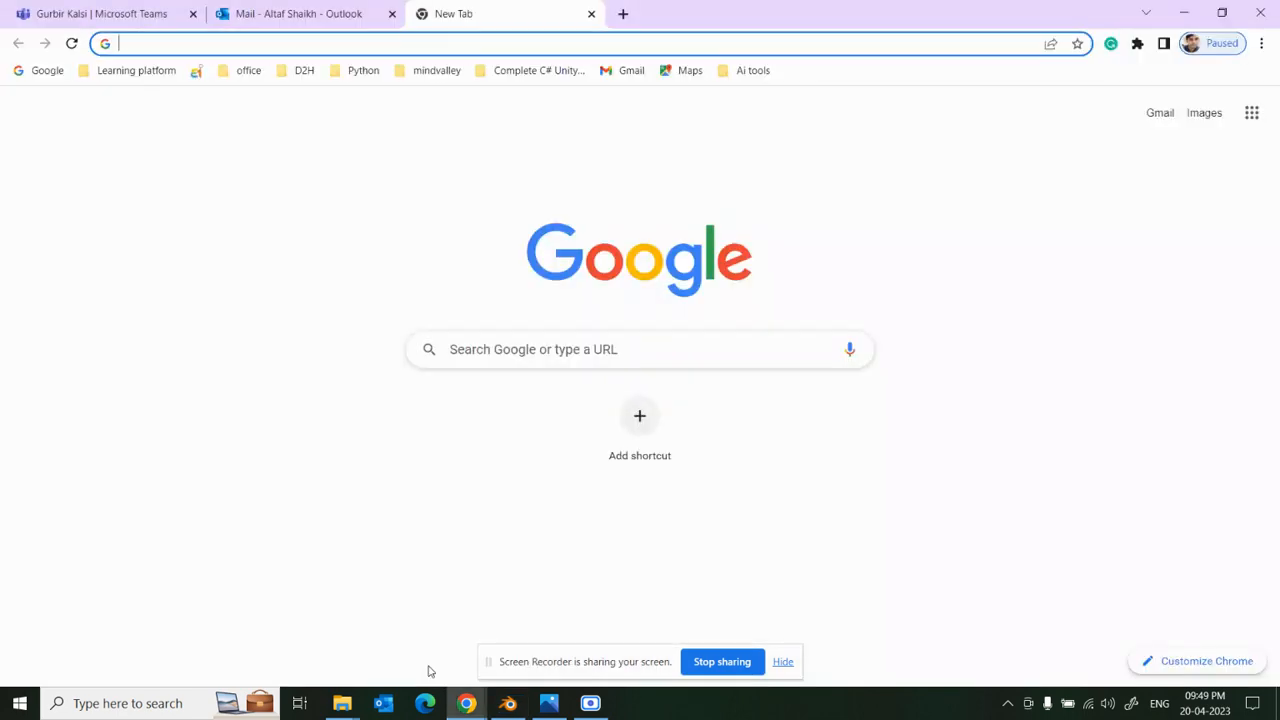
left_click(108, 14)
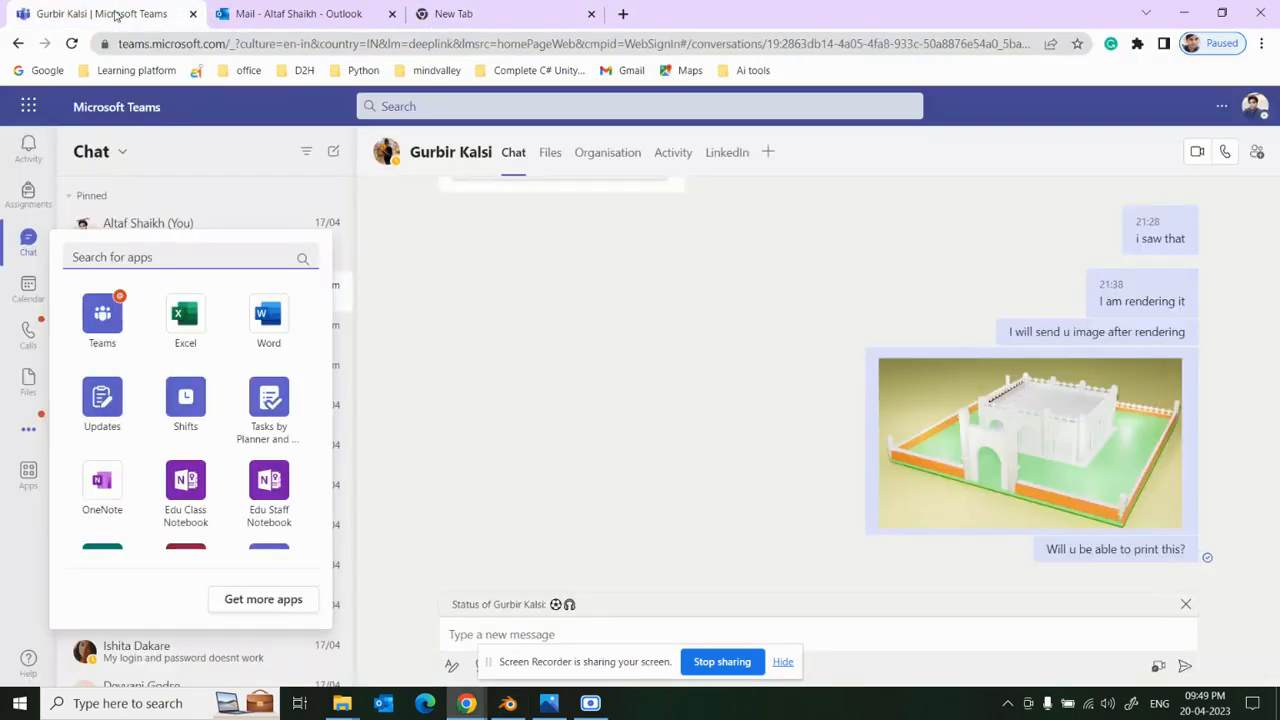
left_click(106, 338)
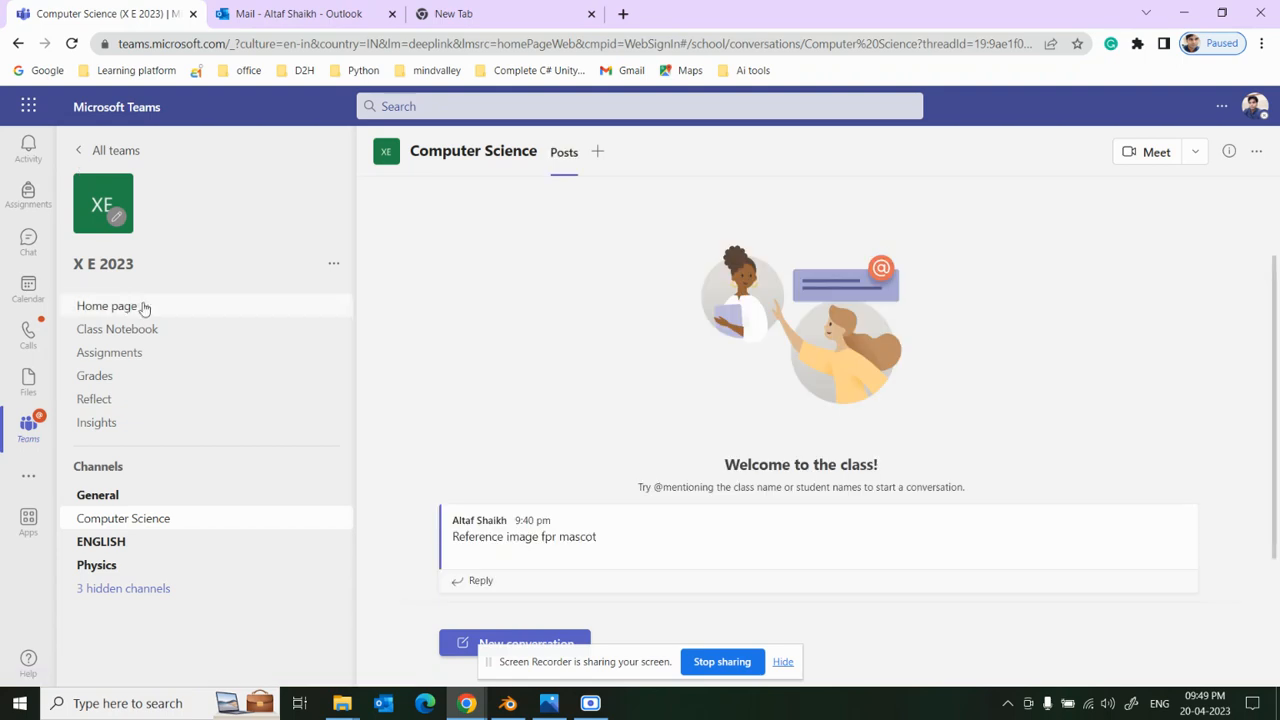
scroll(690, 450, "up", 3)
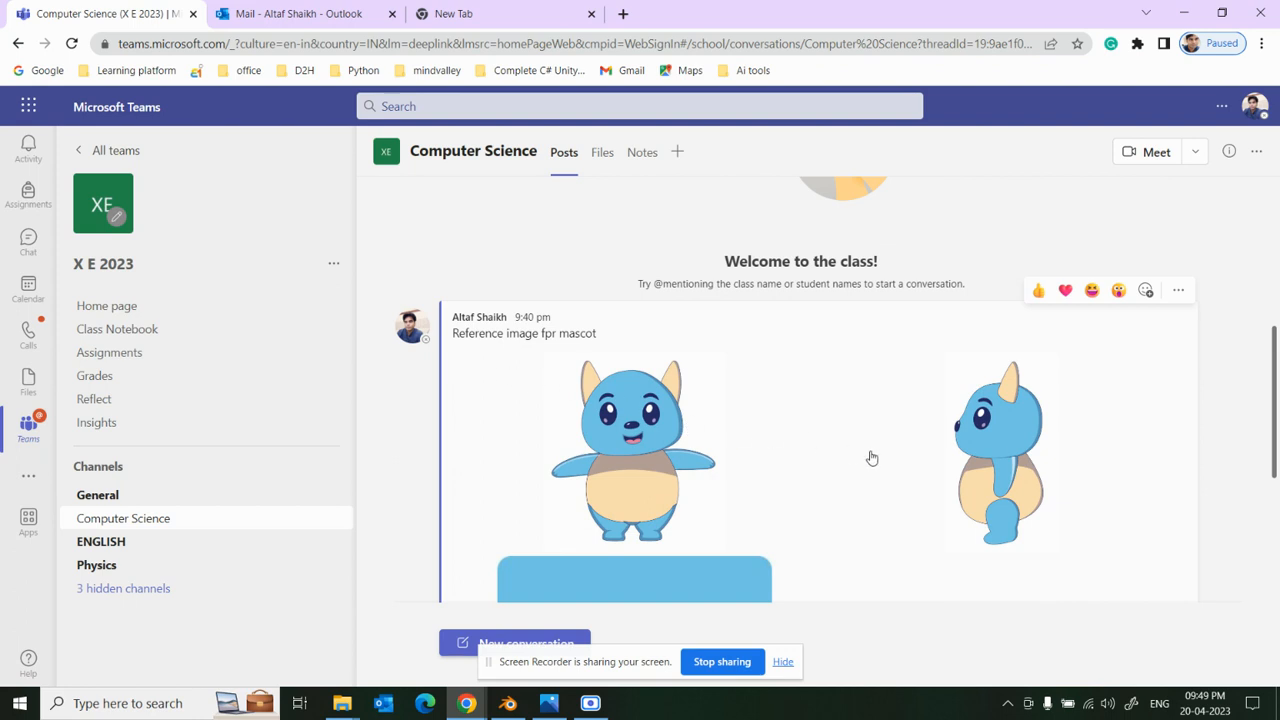
scroll(870, 460, "down", 3)
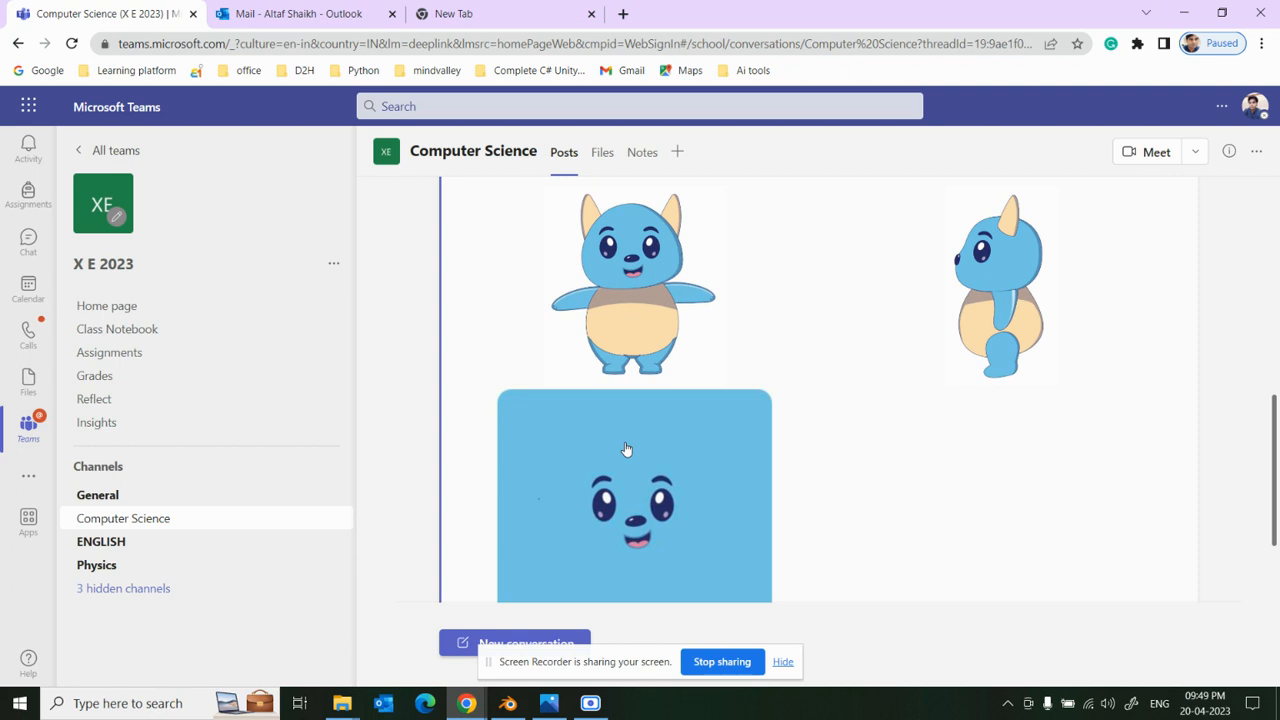
scroll(765, 449, "down", 1)
scroll(765, 449, "up", 3)
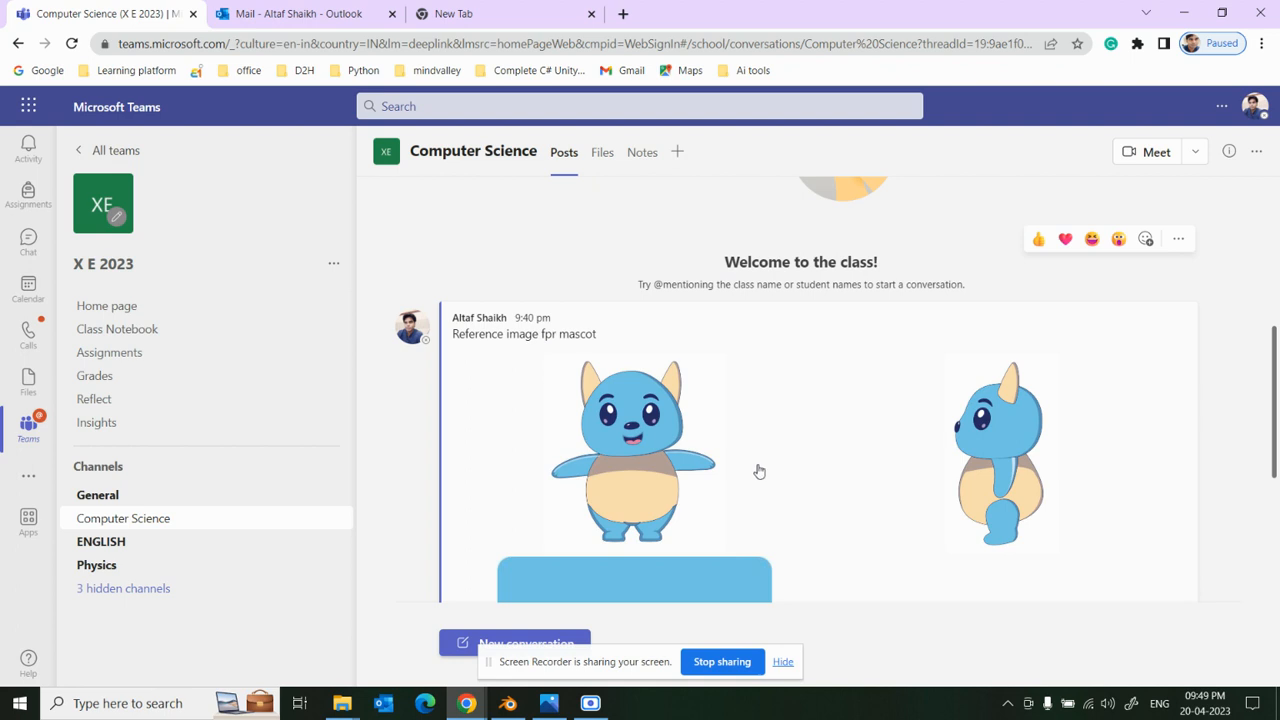
- View the mascot's FrontView.png at full size, close it, and check which options the posted image offers
left_click(623, 450)
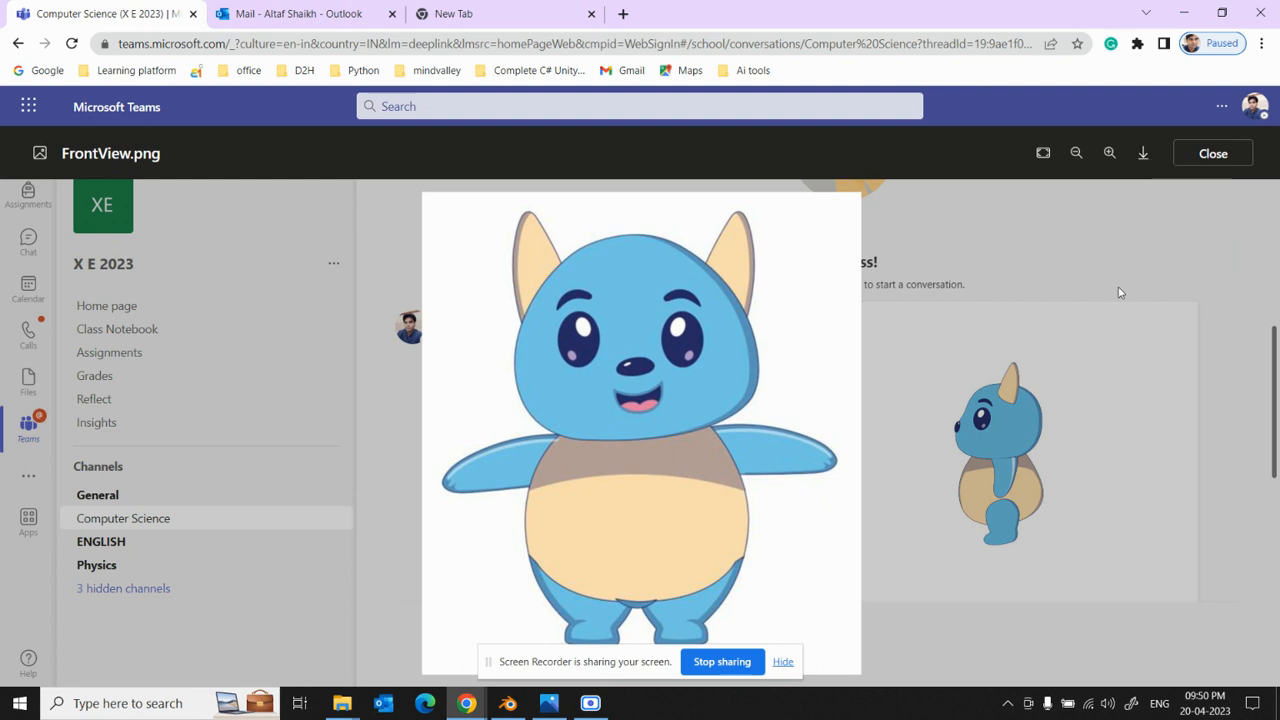
left_click(1123, 360)
right_click(650, 456)
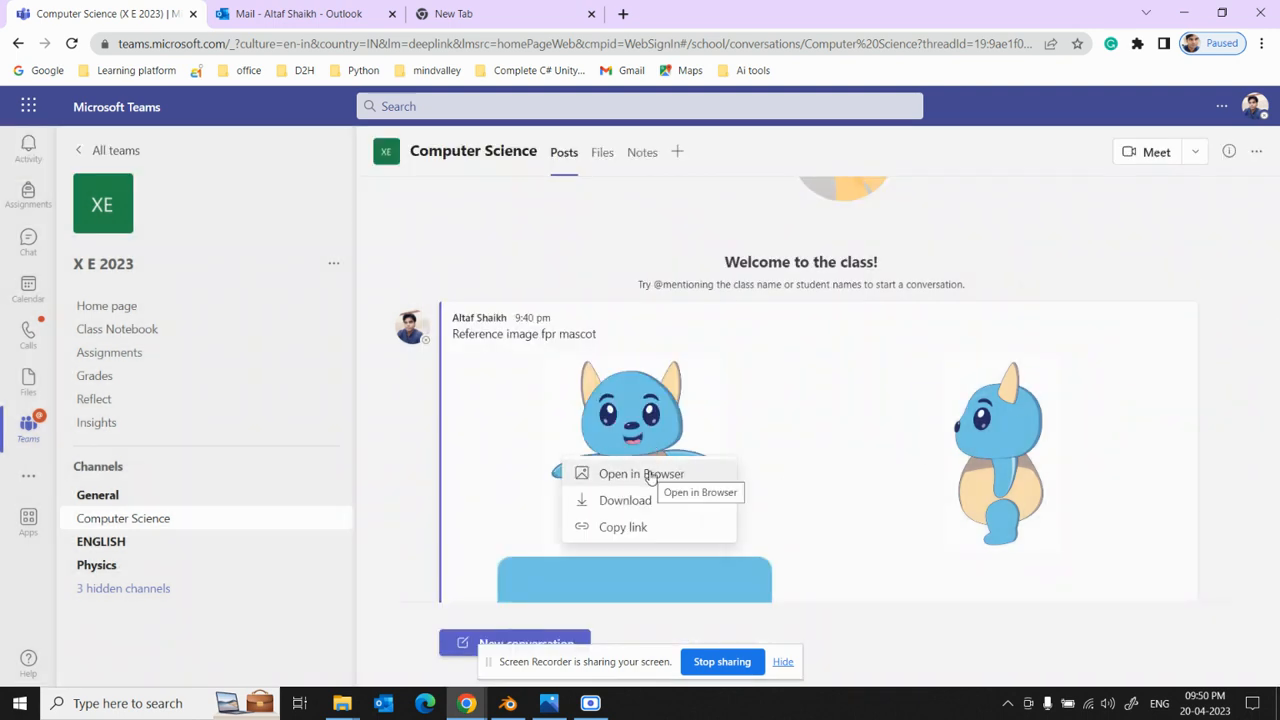
left_click(1239, 478)
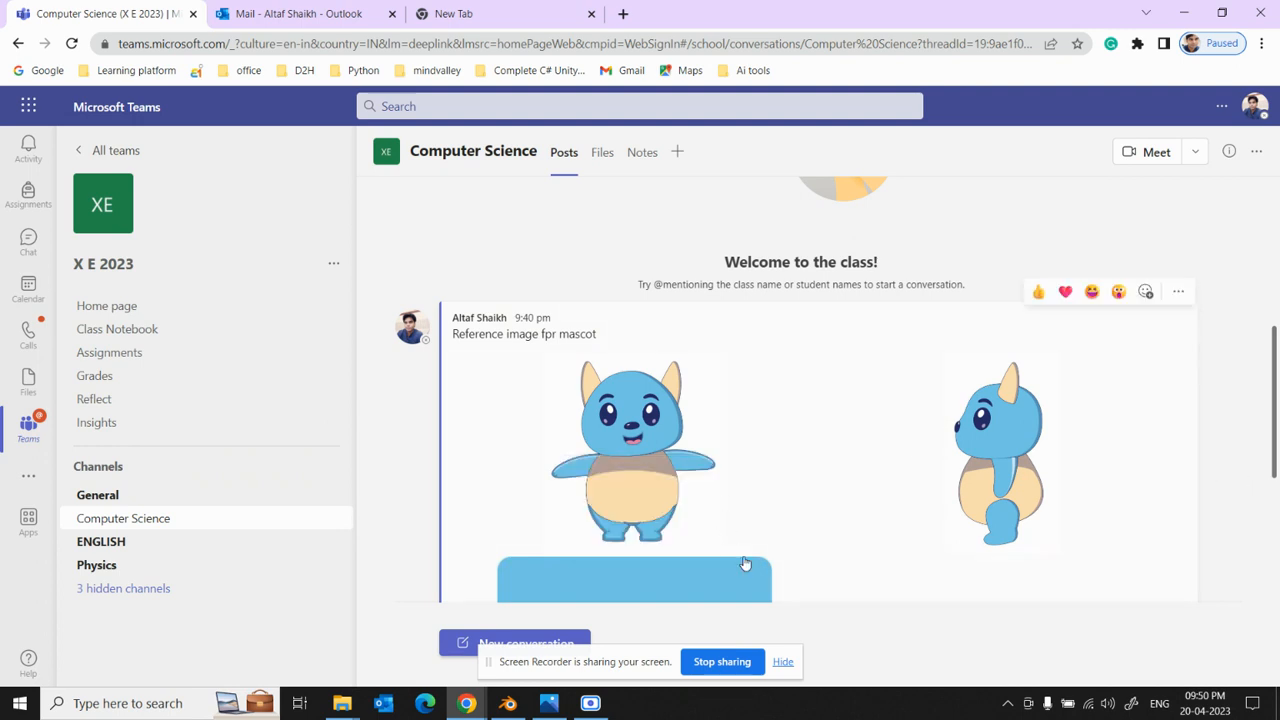
- Switch to Blender and add FrontView.png from Downloads\Mascot reference\ReferenceImages as a reference image
mouse_move(465, 708)
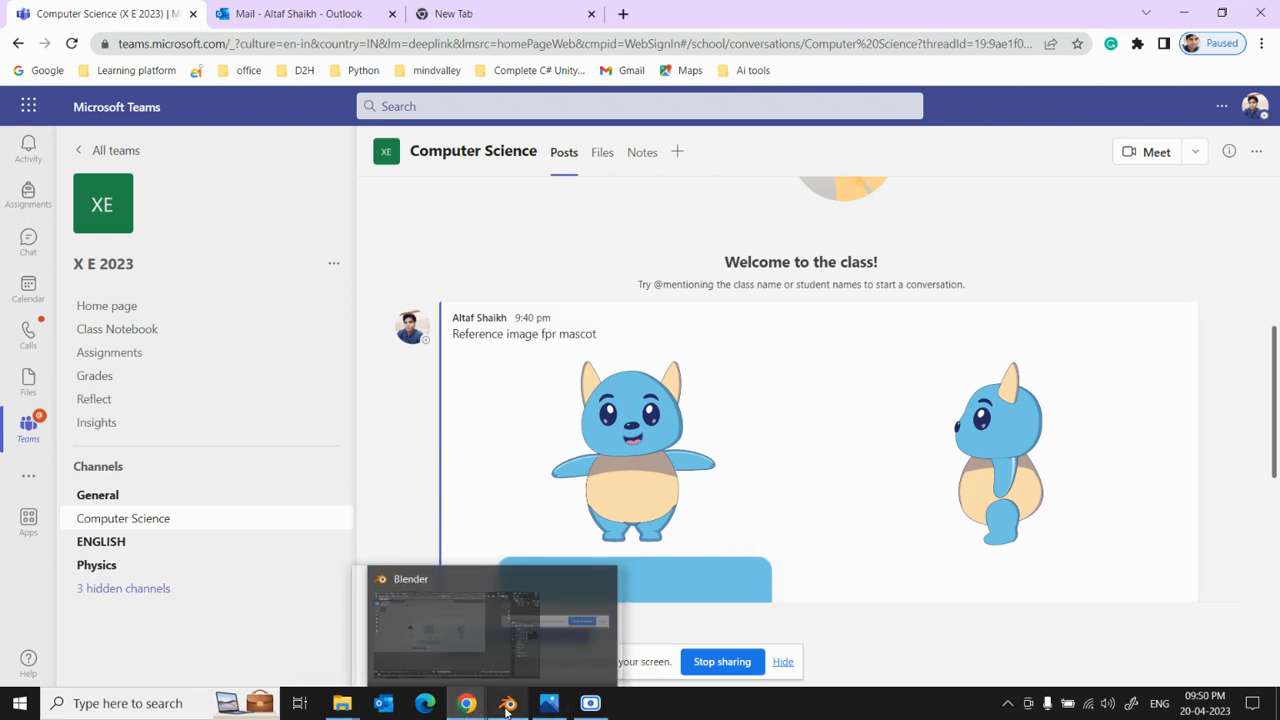
left_click(508, 703)
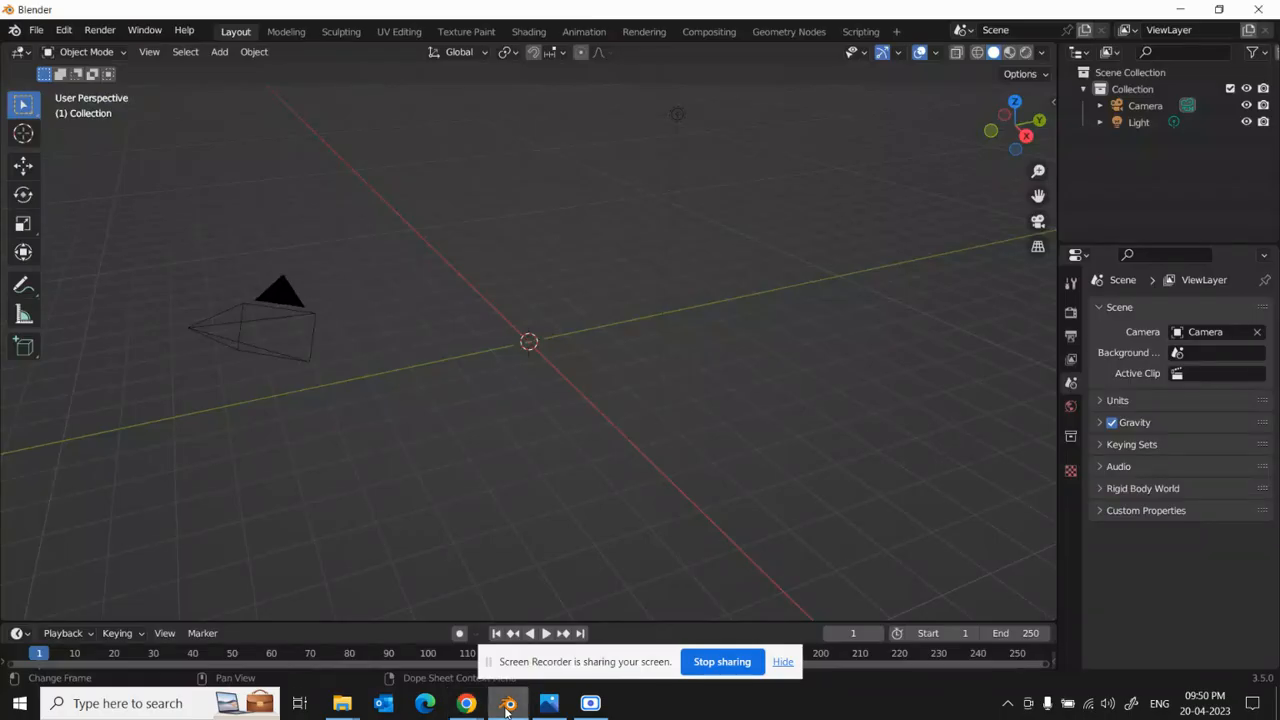
left_click(222, 54)
mouse_move(232, 71)
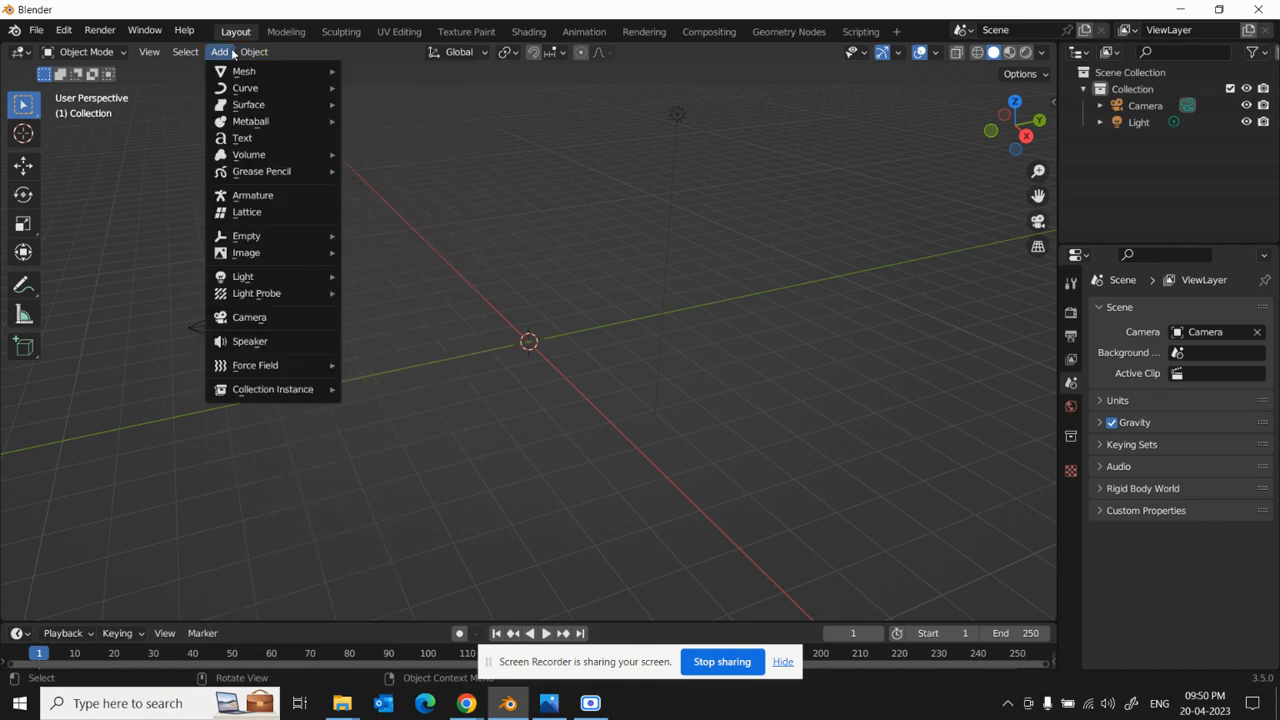
mouse_move(265, 260)
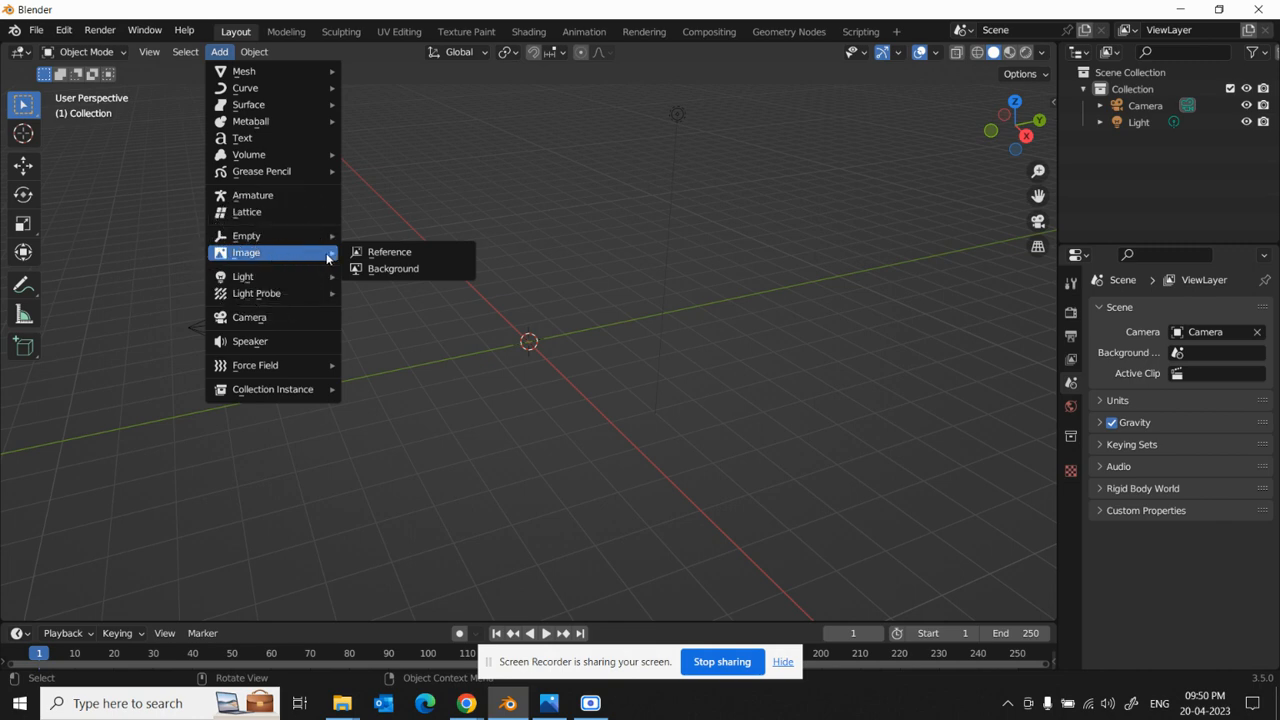
left_click(389, 252)
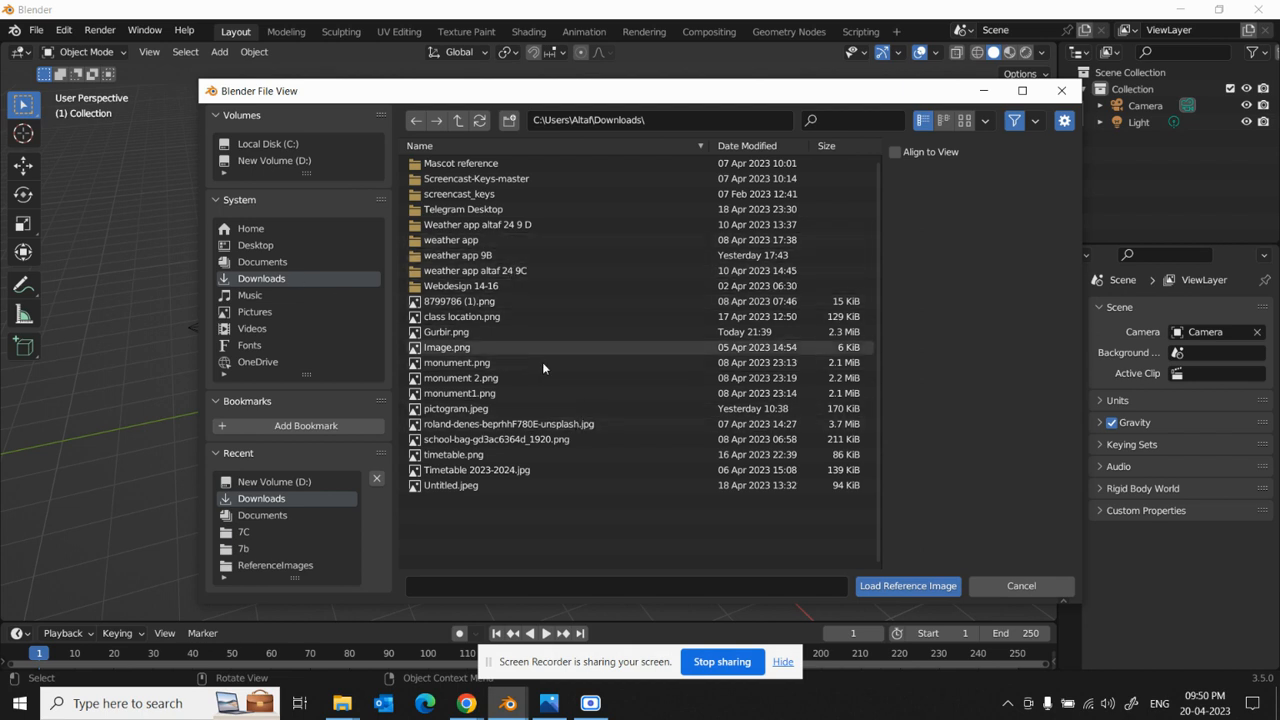
double_click(493, 166)
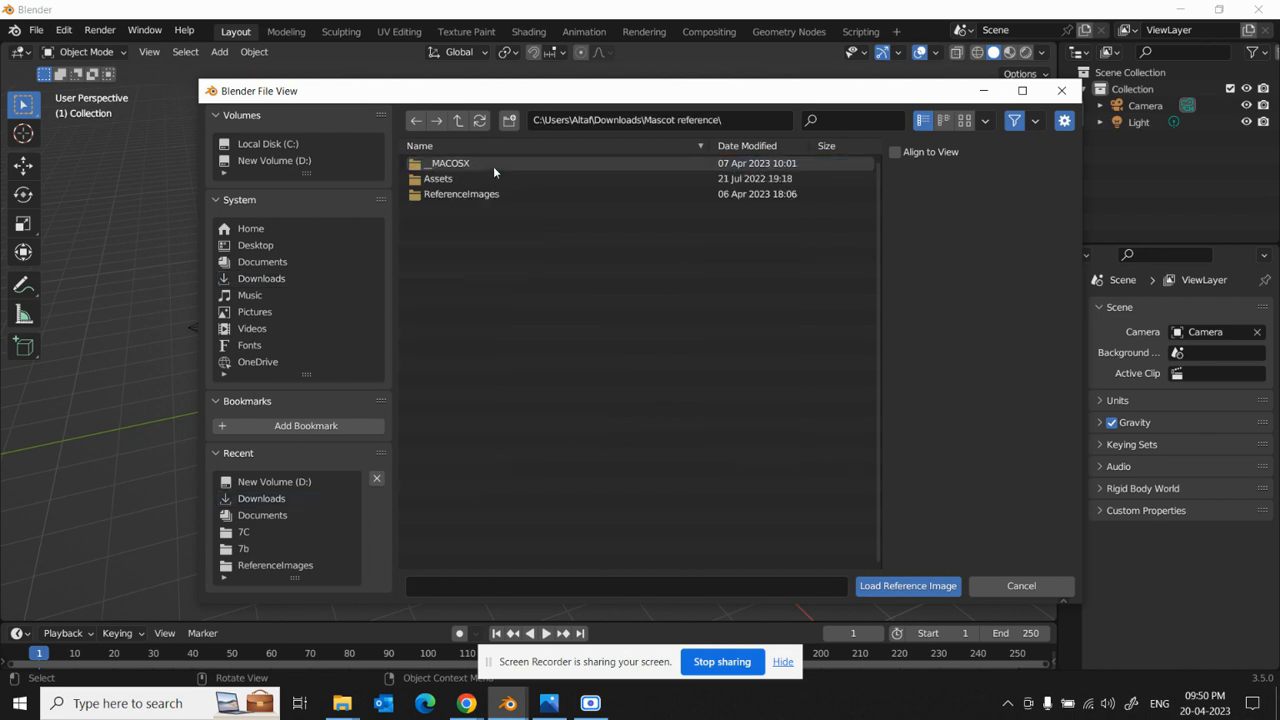
left_click(488, 182)
double_click(487, 181)
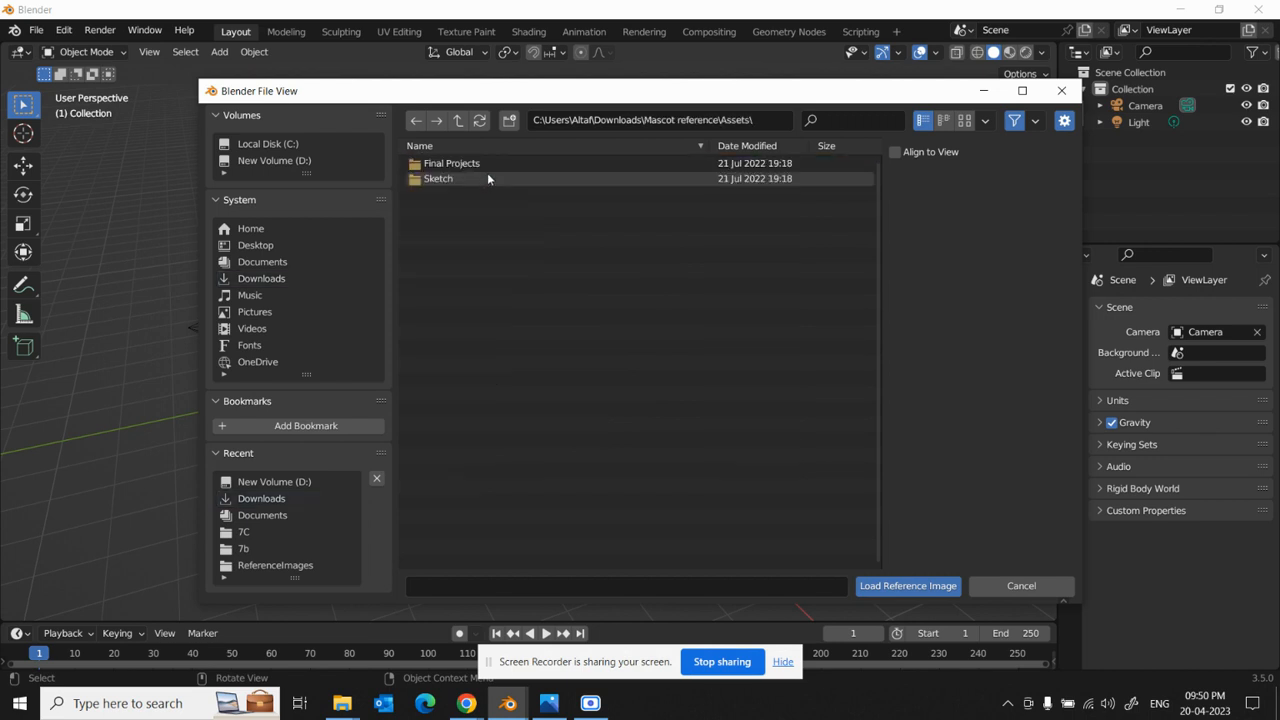
left_click(460, 122)
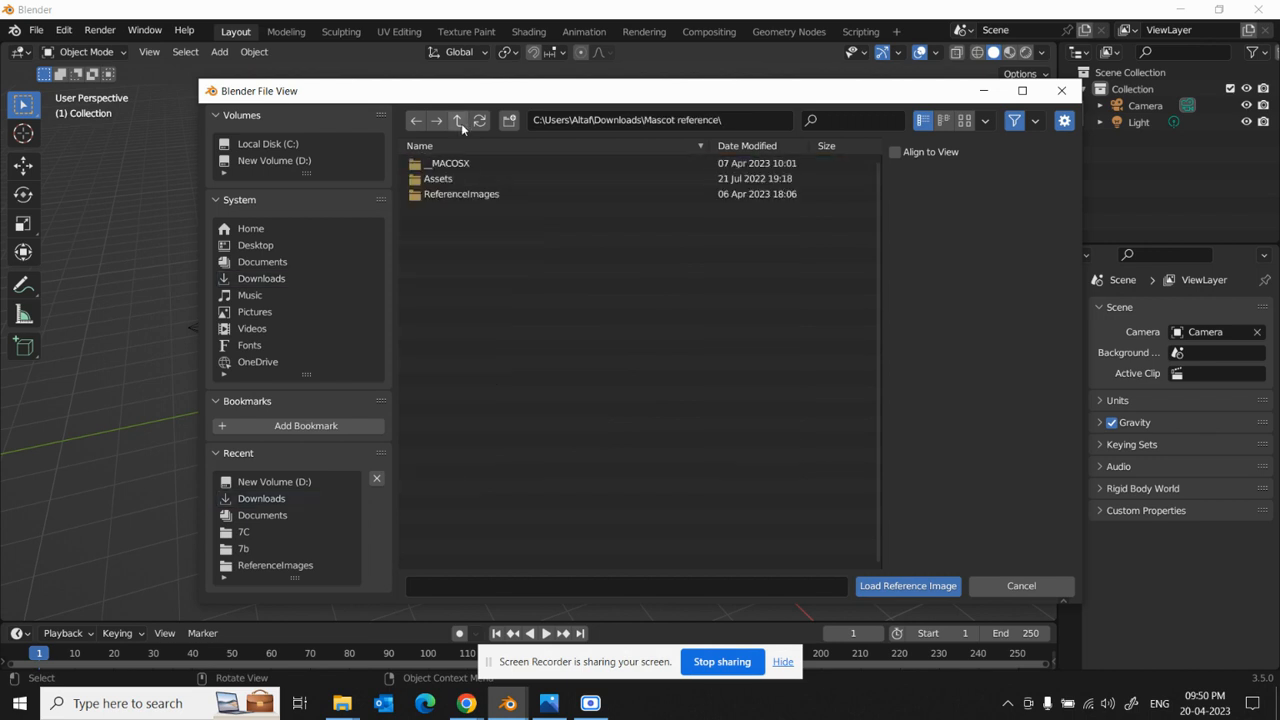
double_click(467, 195)
left_click(508, 180)
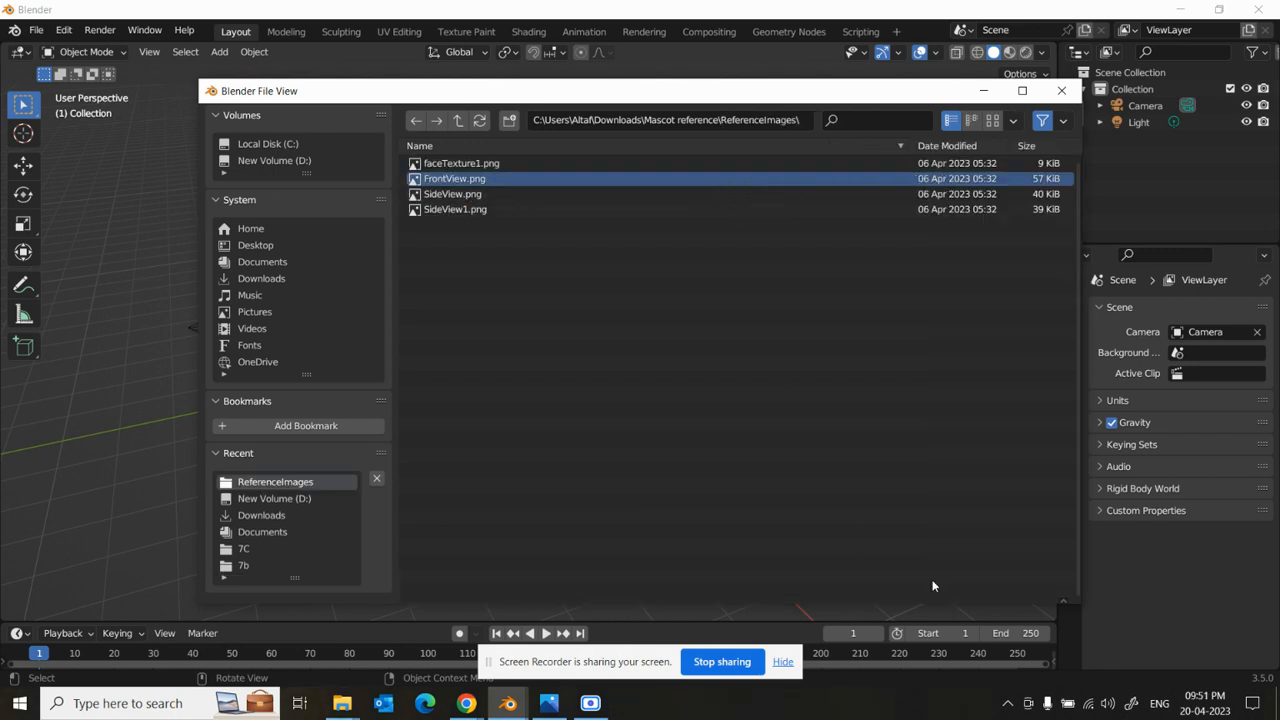
left_click(935, 586)
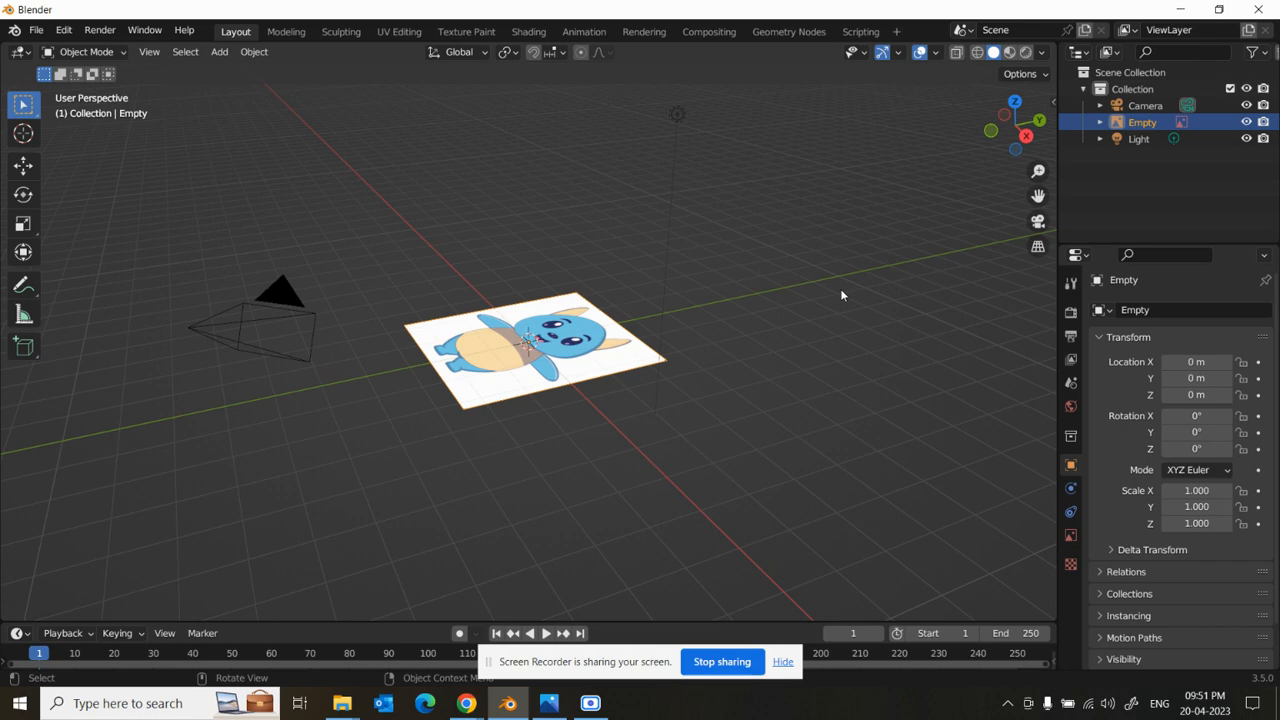
- Show the transform values in the viewport and stand the front-view reference image upright with an X rotation of 90°
key("n")
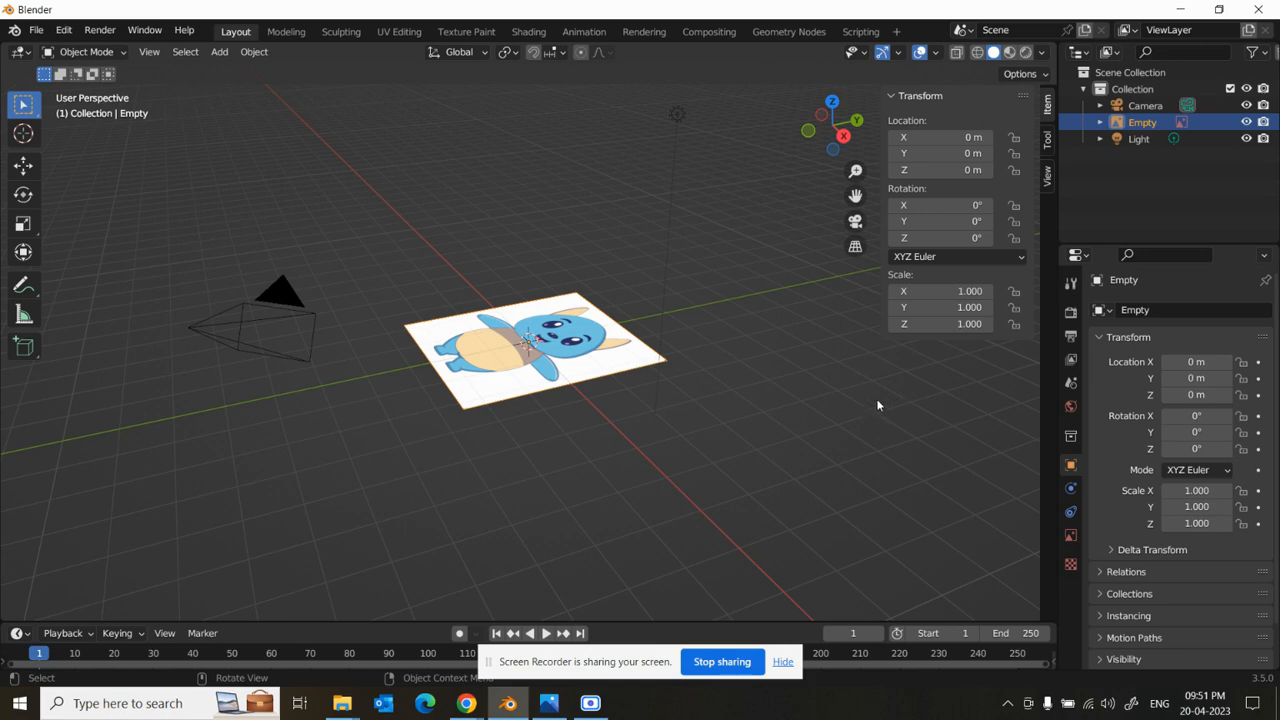
key("n")
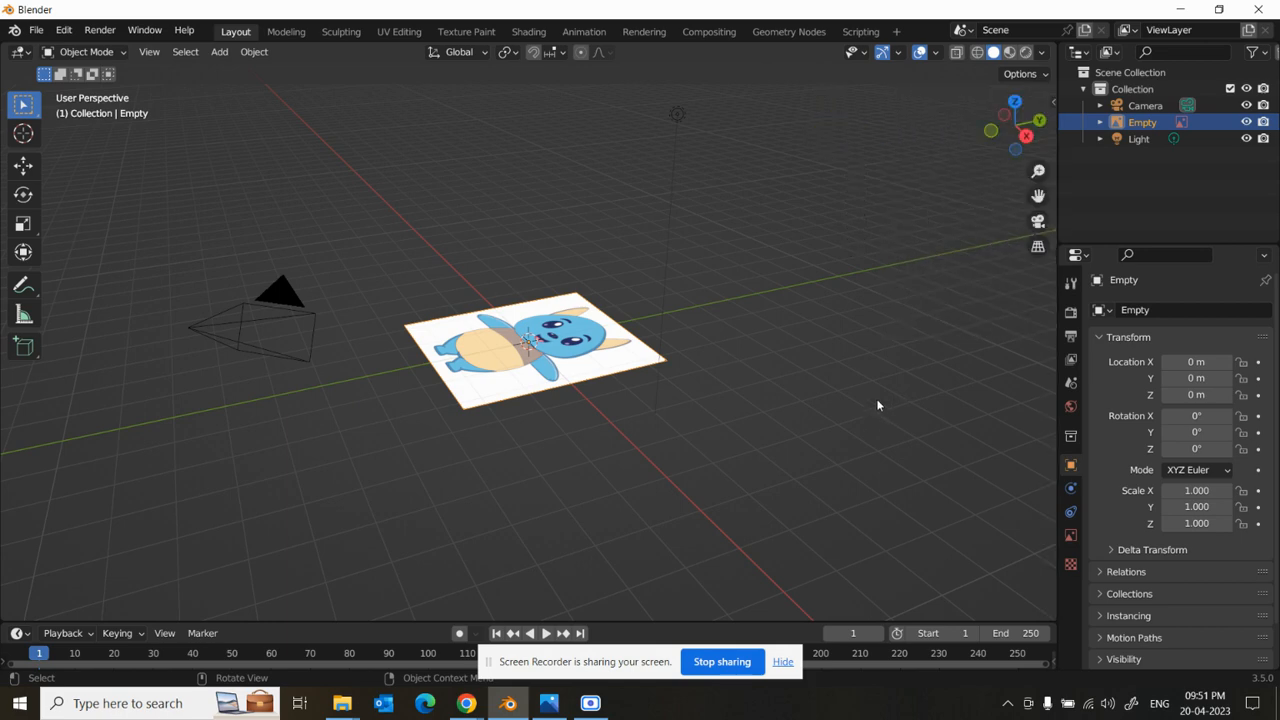
key("n")
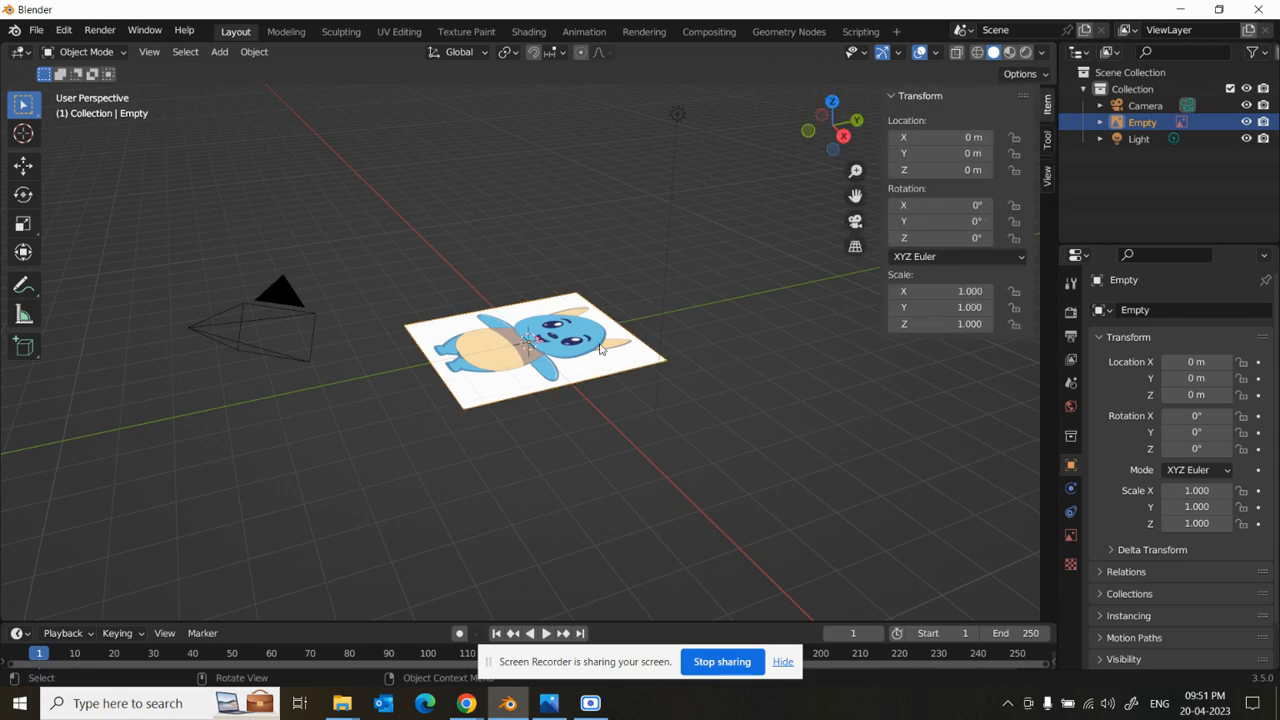
left_click(24, 195)
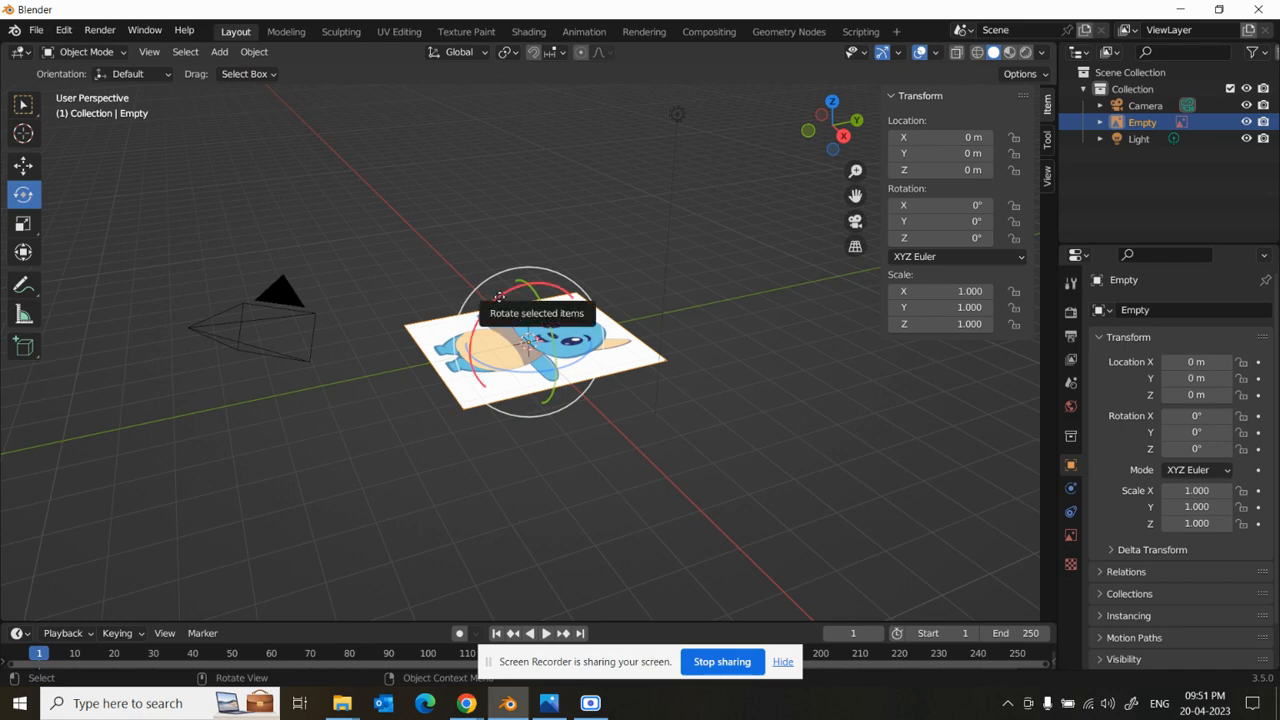
left_click_drag(499, 297, 613, 272)
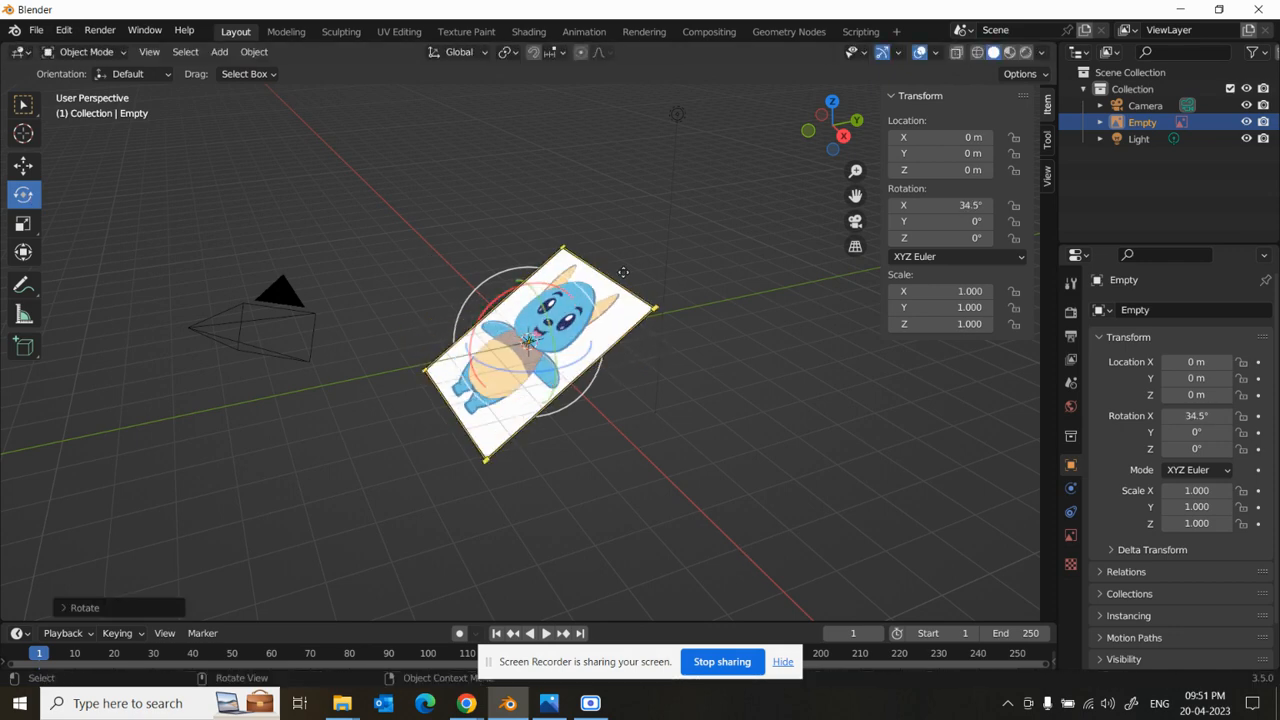
left_click(970, 207)
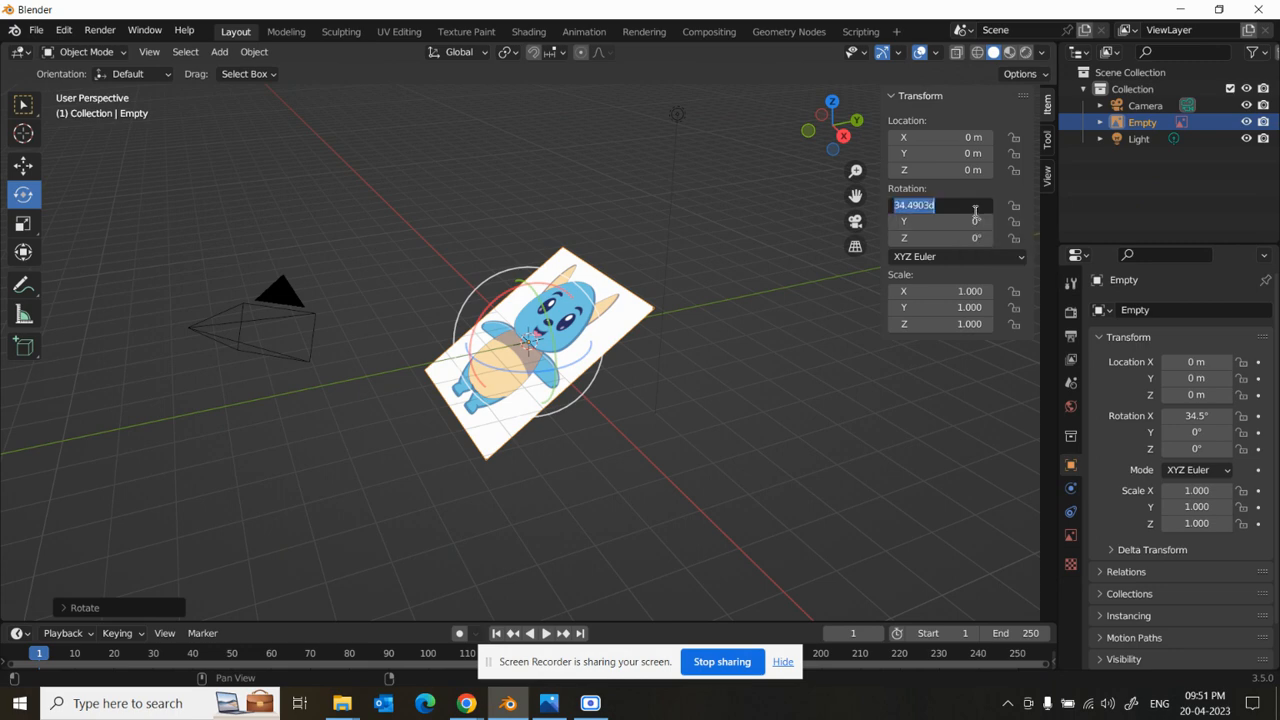
type("90")
key("Return")
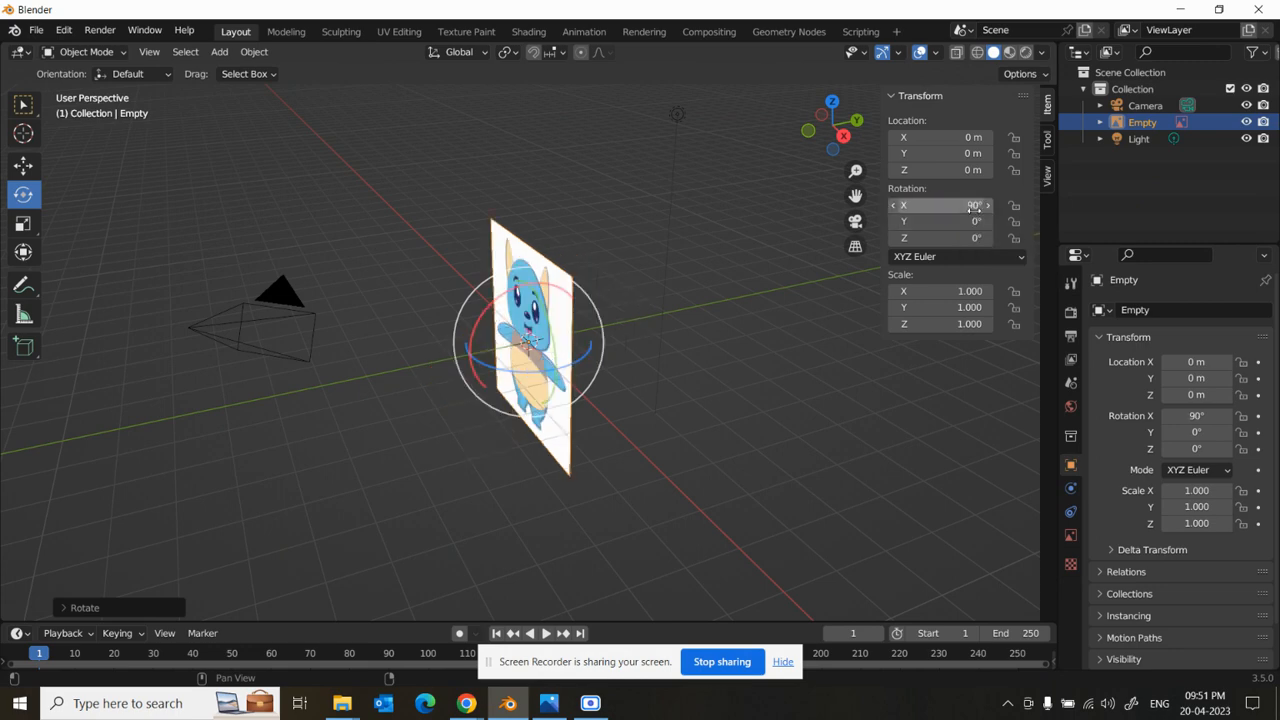
left_click(771, 356)
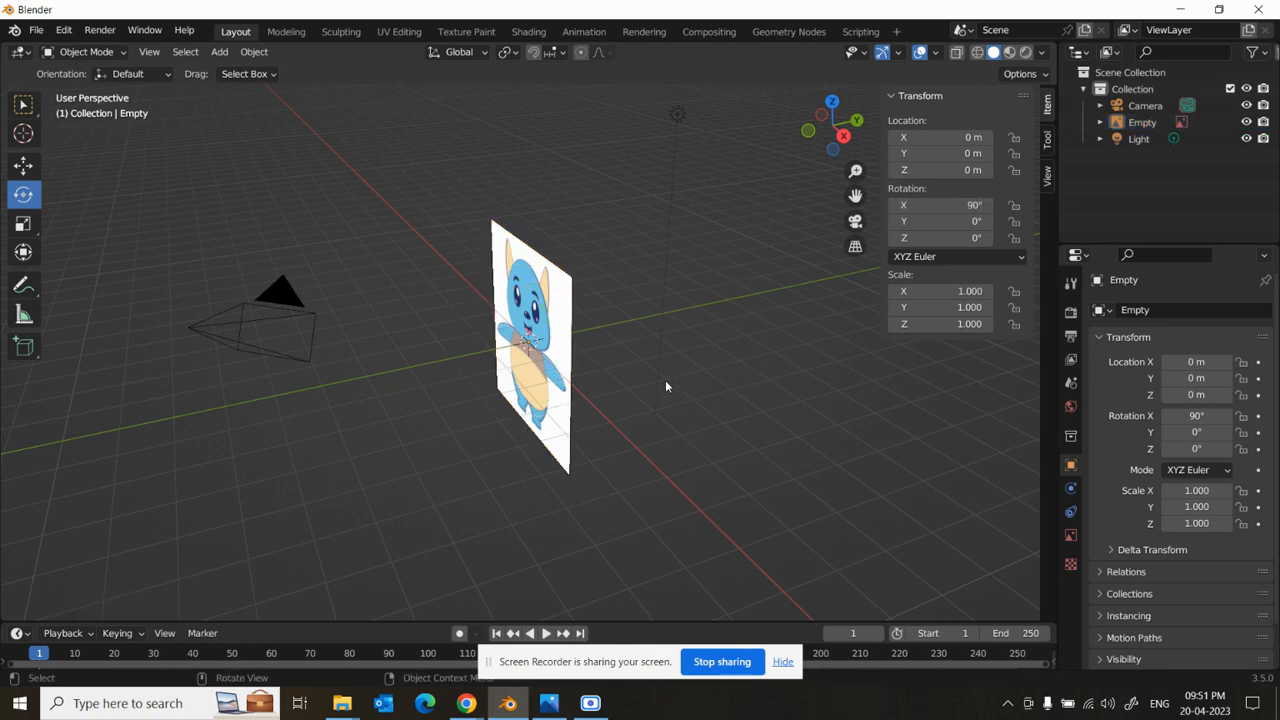
- Set the display size of the front-view reference image to 2.4 m
left_click(269, 312)
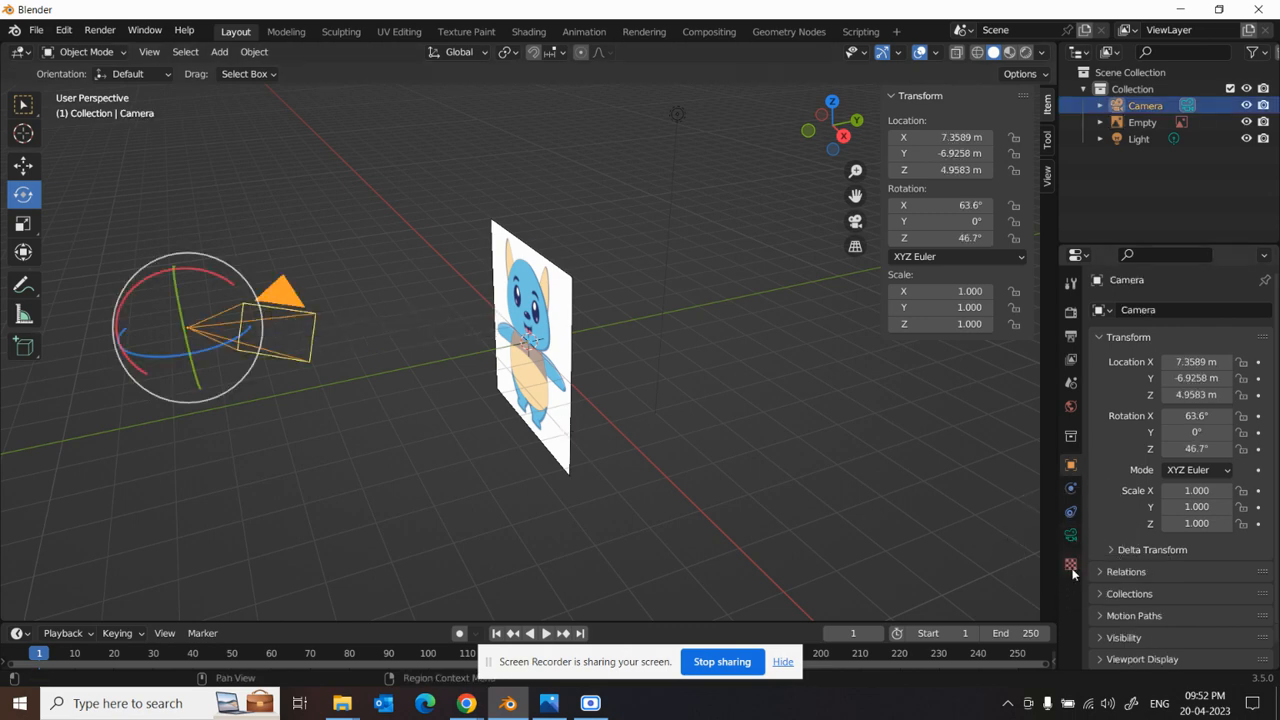
left_click(545, 403)
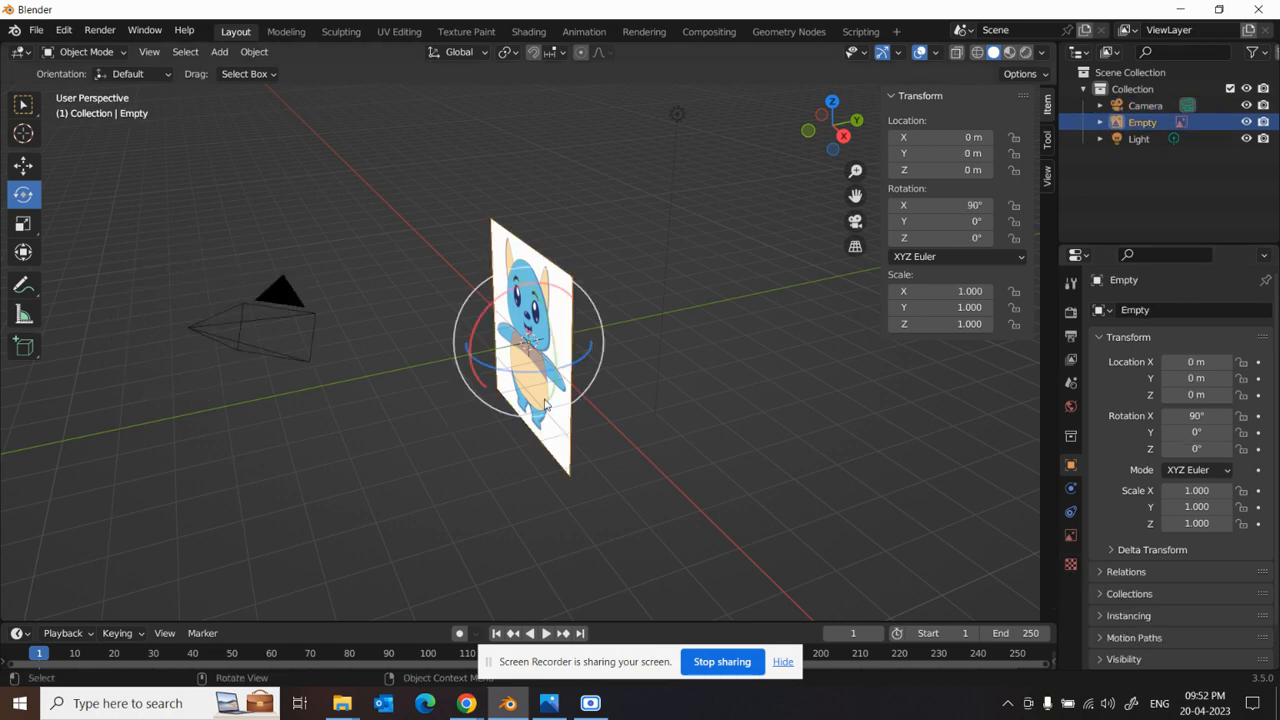
left_click(1067, 541)
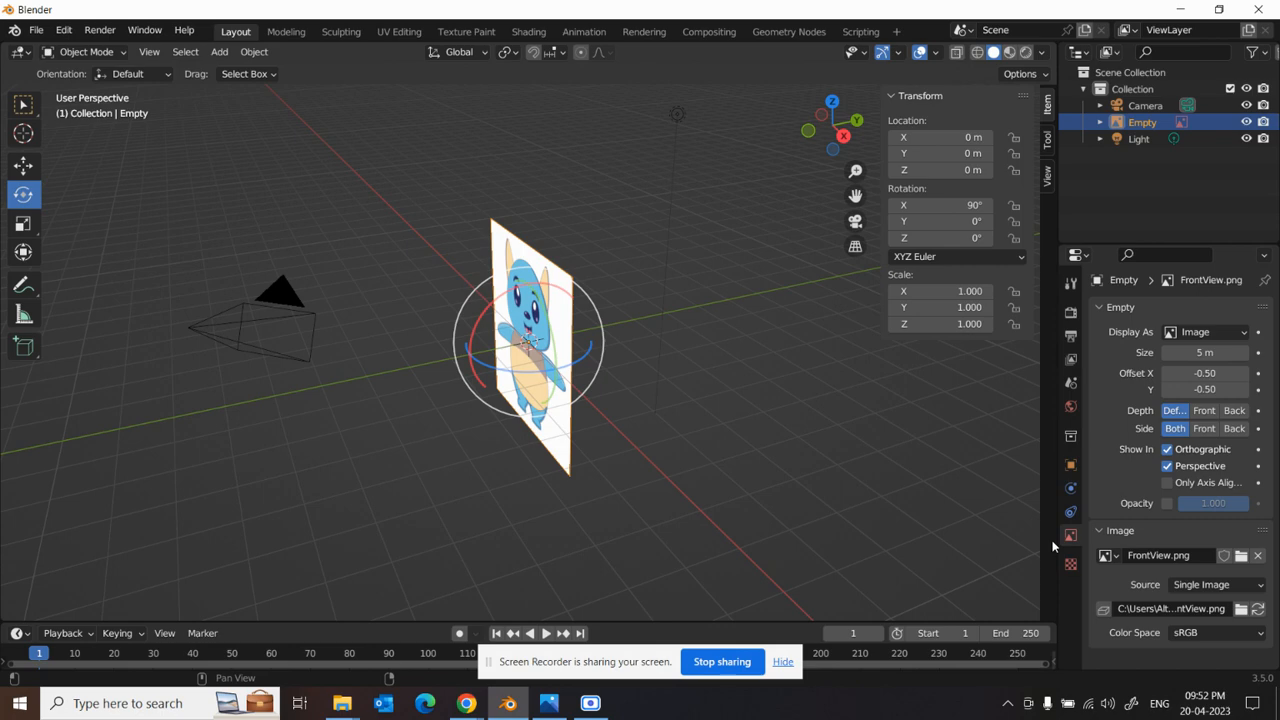
left_click(1205, 353)
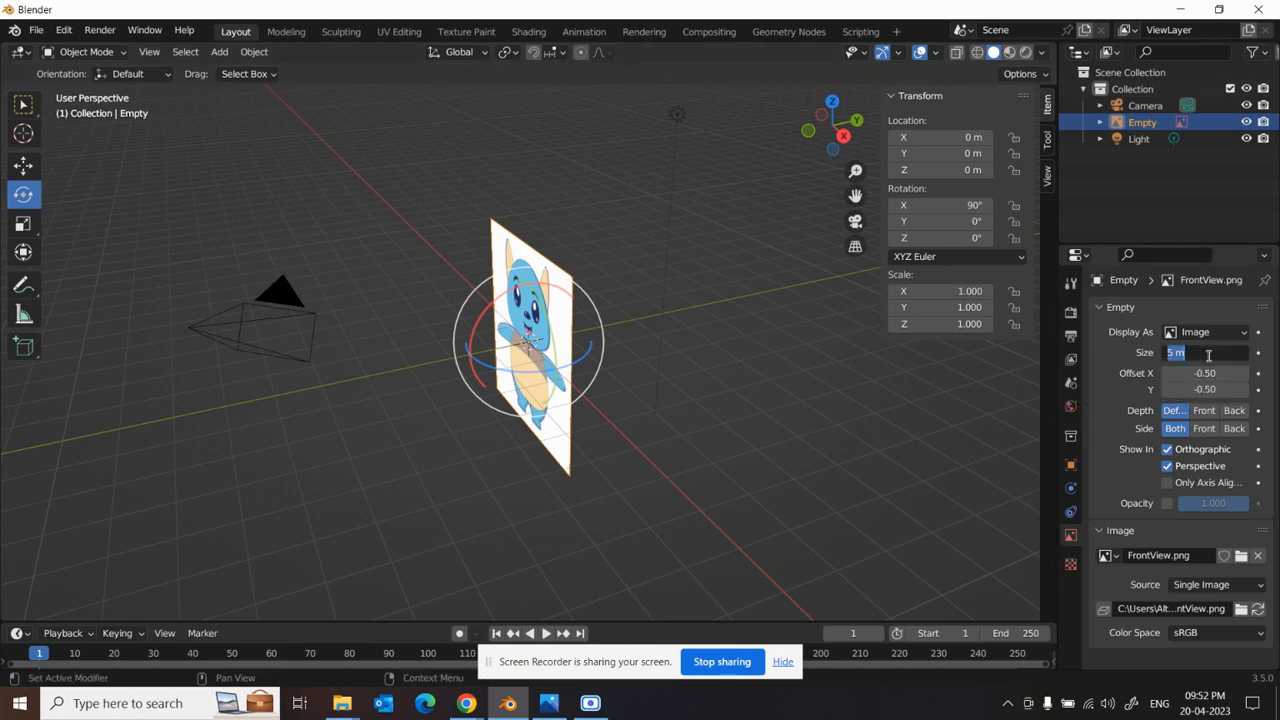
type("2.5")
key("Return")
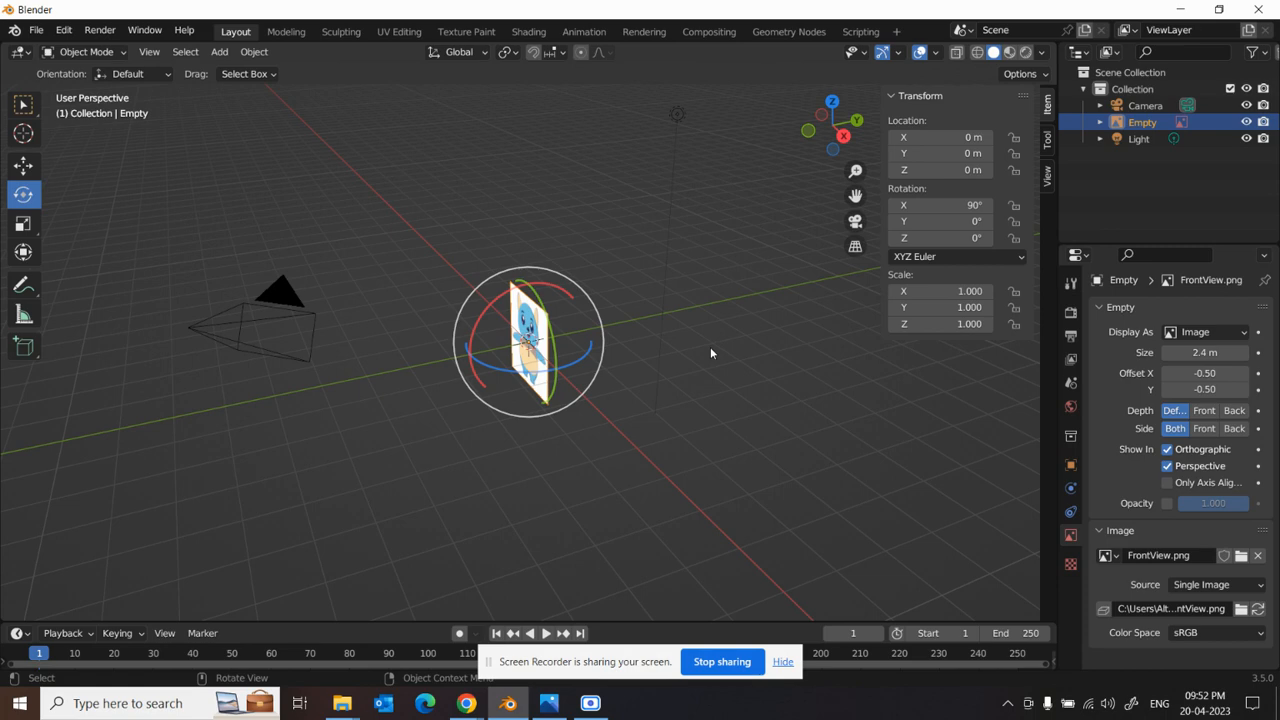
- Set the Y offset of the front-view reference image to 0 so its lower edge sits on the ground
left_click(1206, 390)
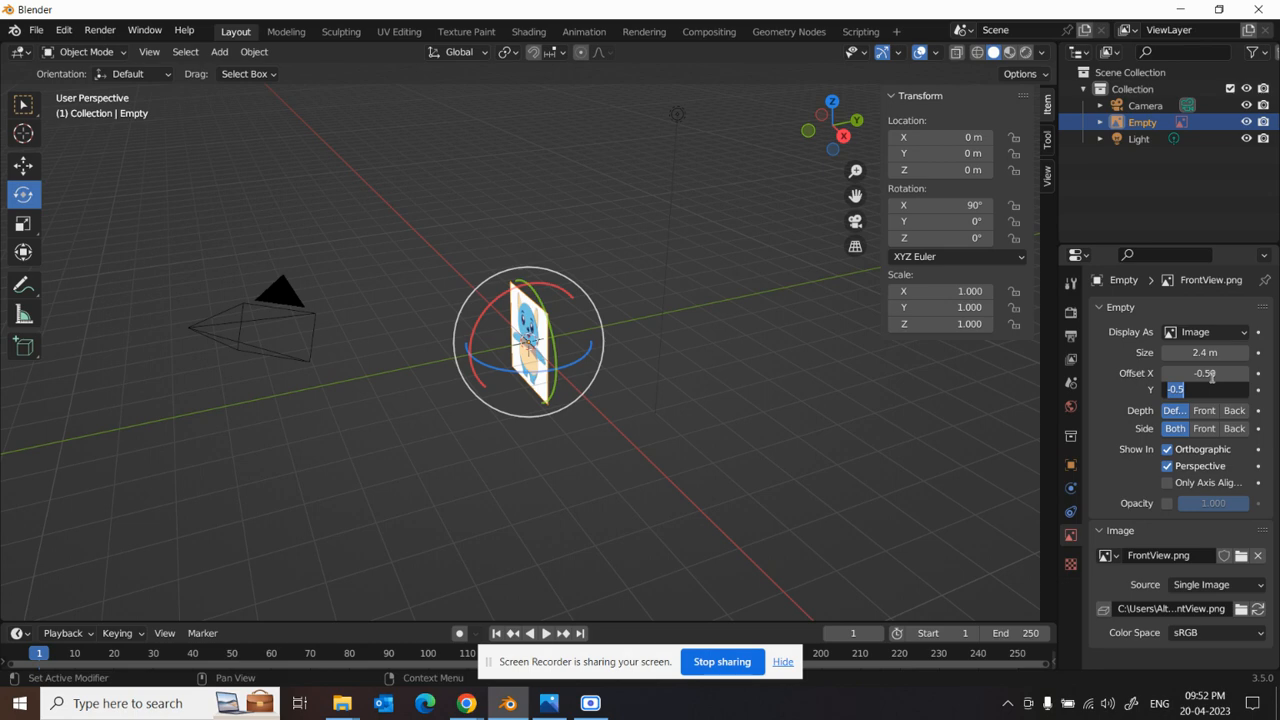
mouse_move(361, 427)
middle_mouse_down()
mouse_move(431, 443)
mouse_move(414, 414)
mouse_move(441, 433)
mouse_move(374, 433)
middle_mouse_up()
left_click(1200, 389)
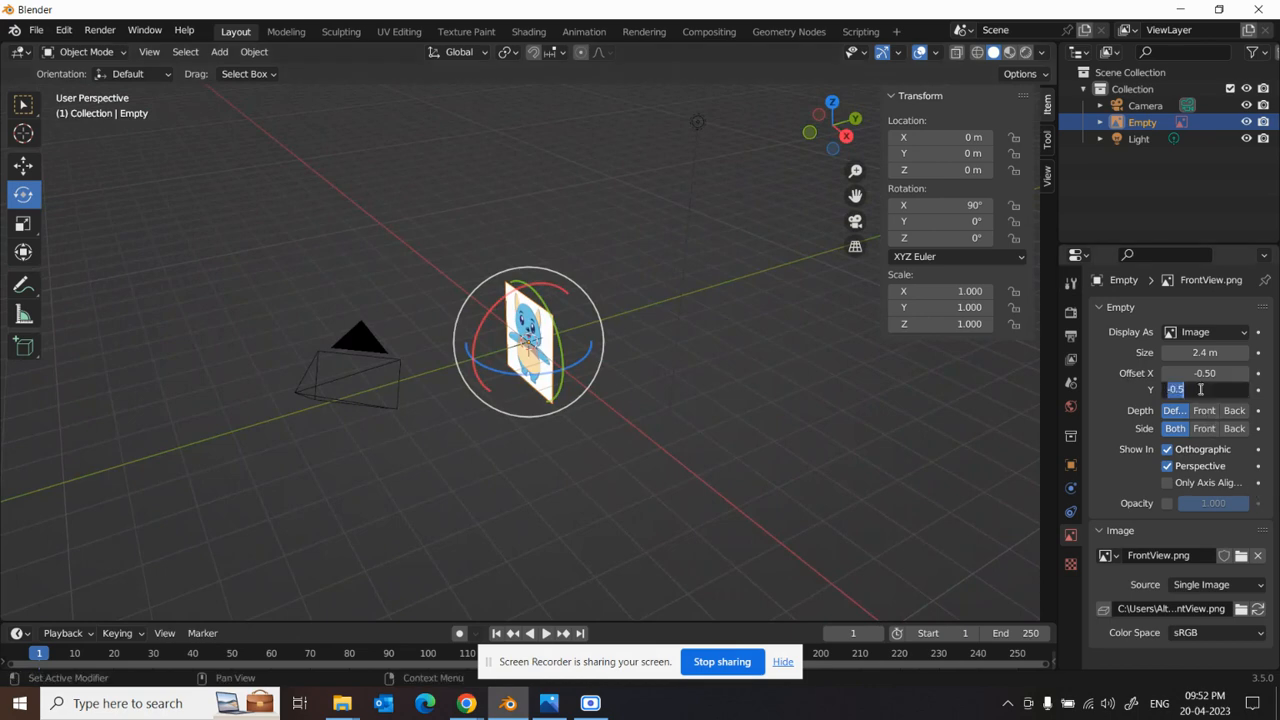
type("0")
key("Return")
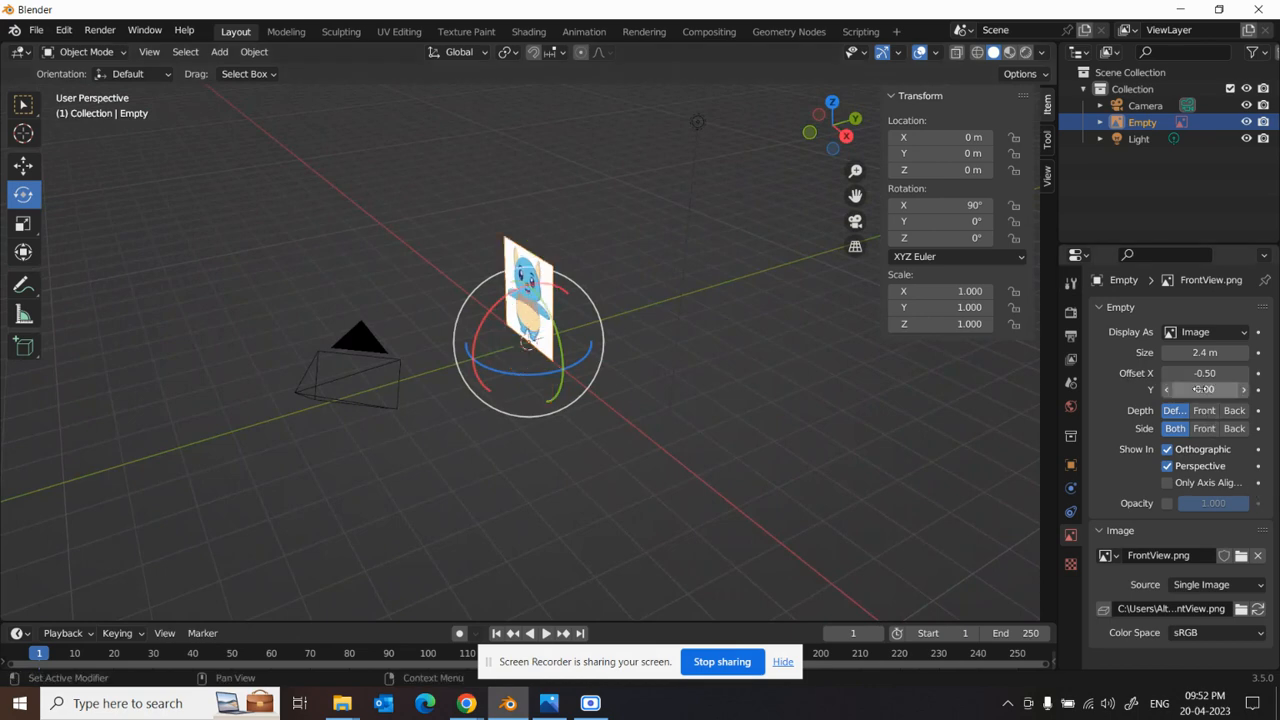
middle_click_drag(603, 390, 655, 387)
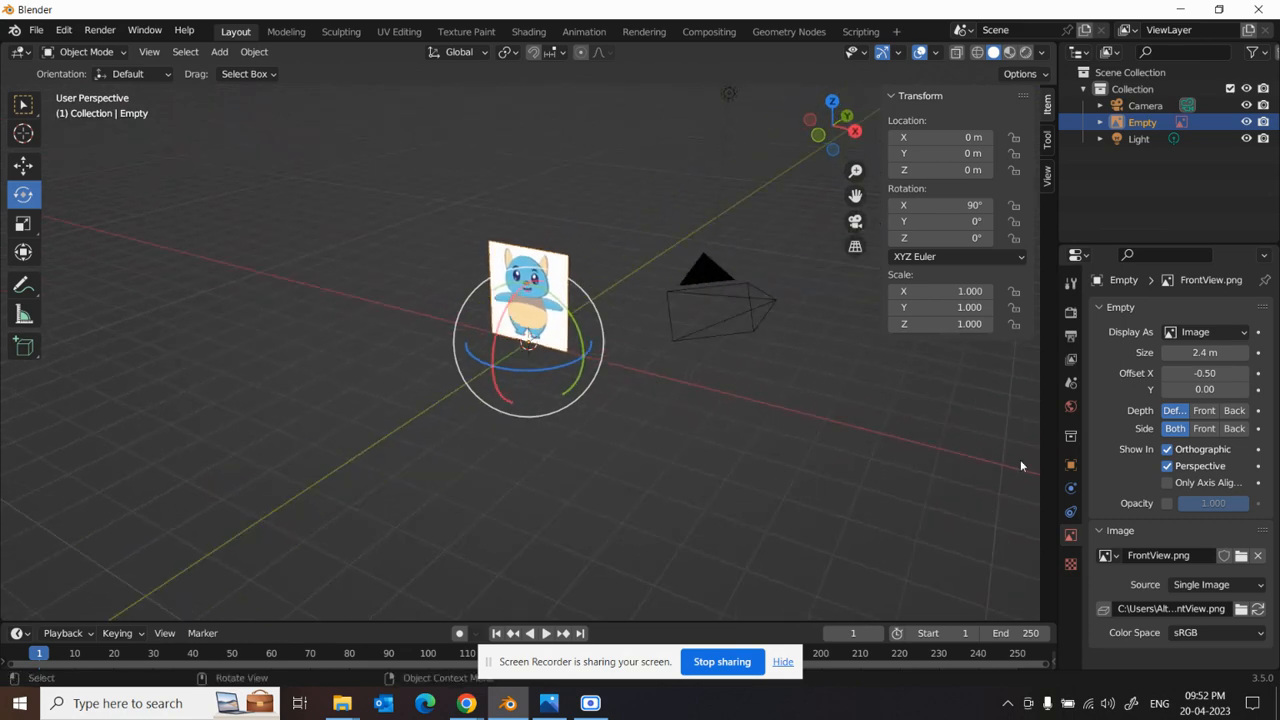
- Set the depth of the front-view reference image to Front and frame it in the front orthographic view
left_click(1207, 421)
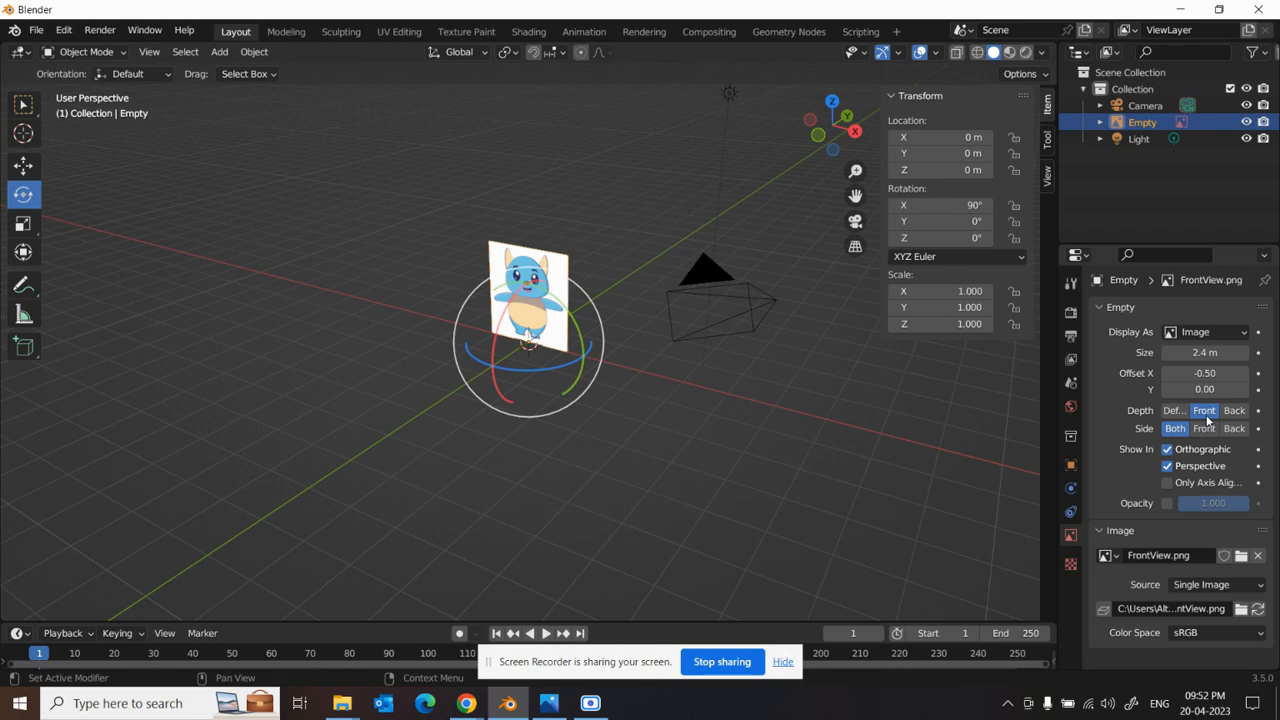
middle_click_drag(746, 480, 716, 458)
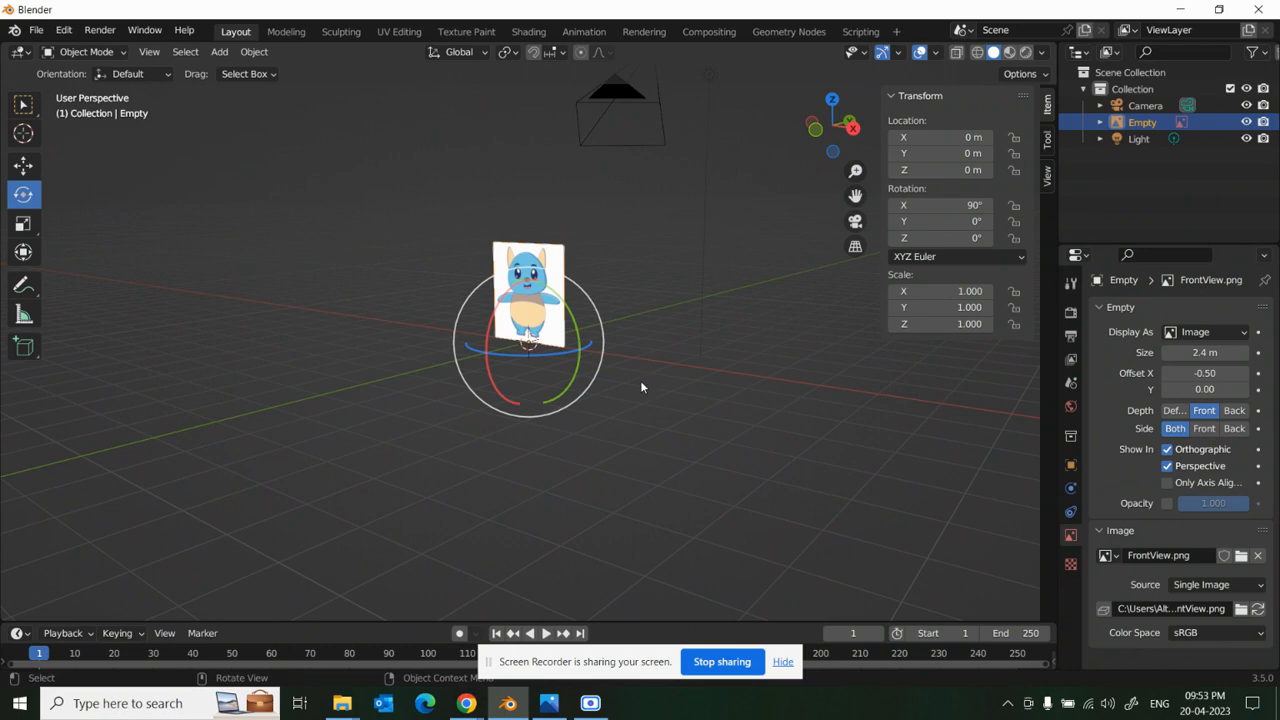
key("KP_1")
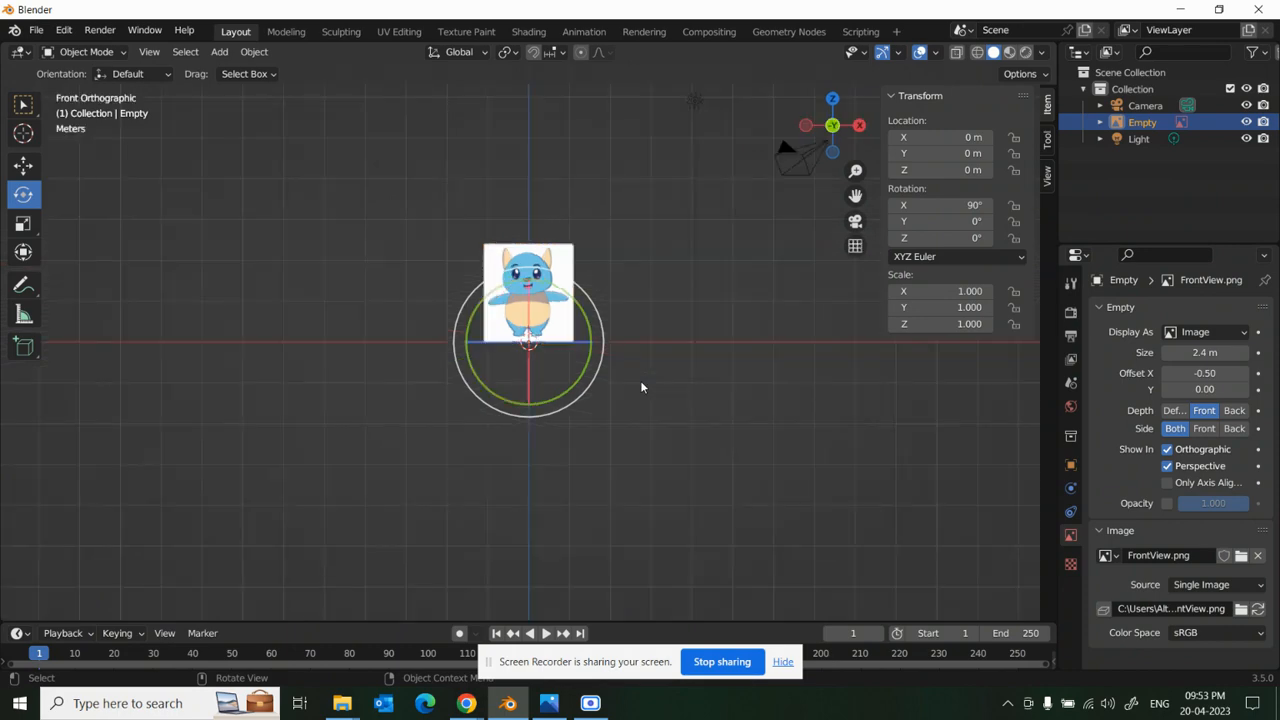
scroll(640, 380, "up", 5)
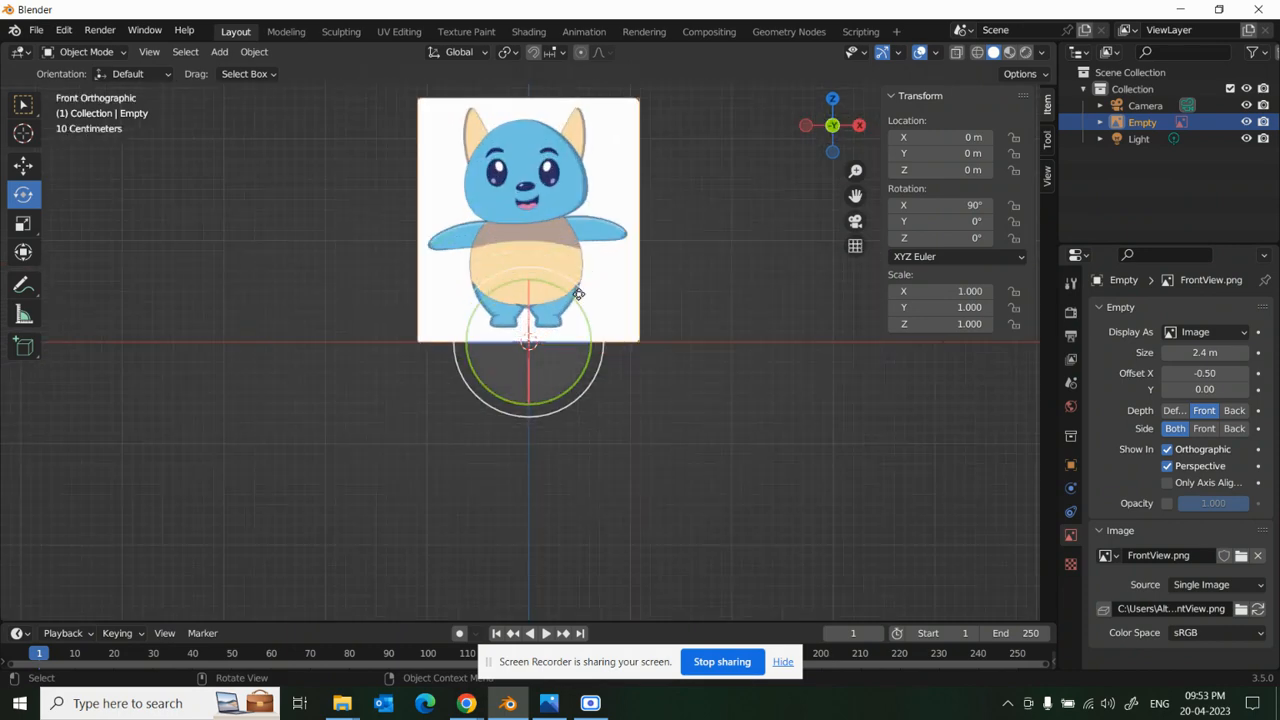
middle_click_drag(730, 300, 734, 426, "shift")
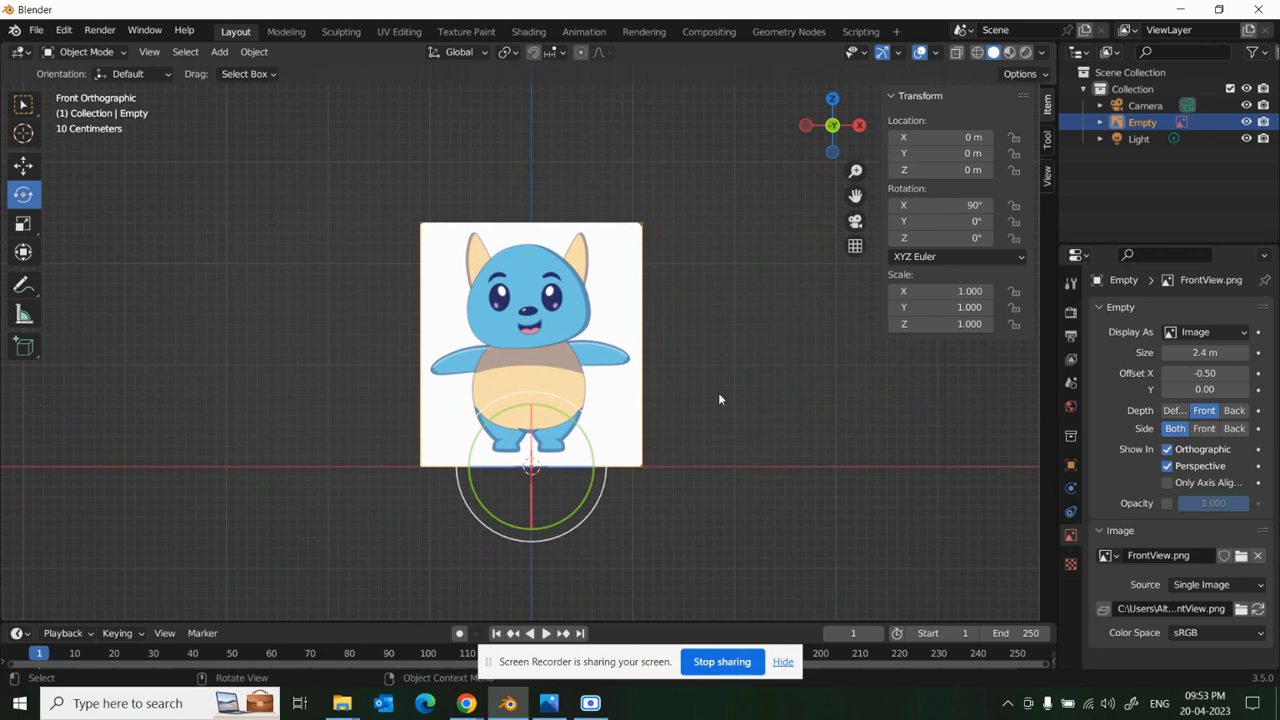
- Add SideView.png from the ReferenceImages folder as a second reference image, without aligning it to the view
left_click(219, 51)
mouse_move(230, 72)
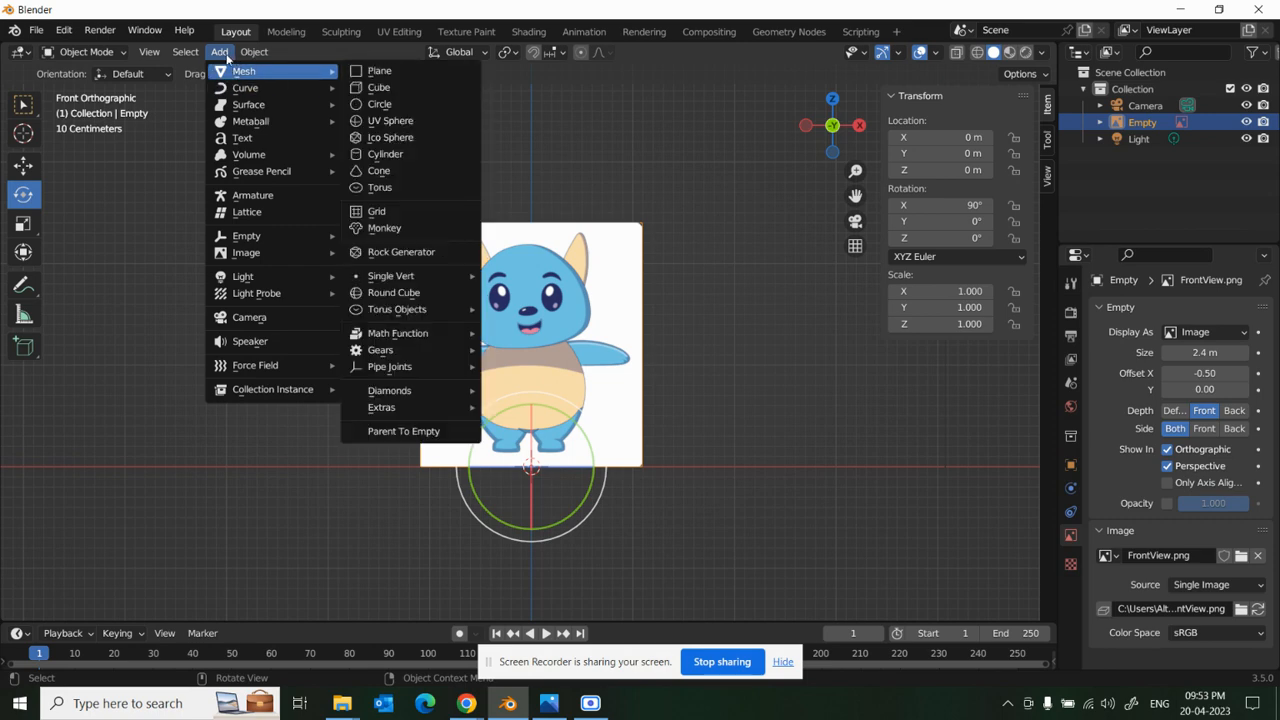
mouse_move(255, 256)
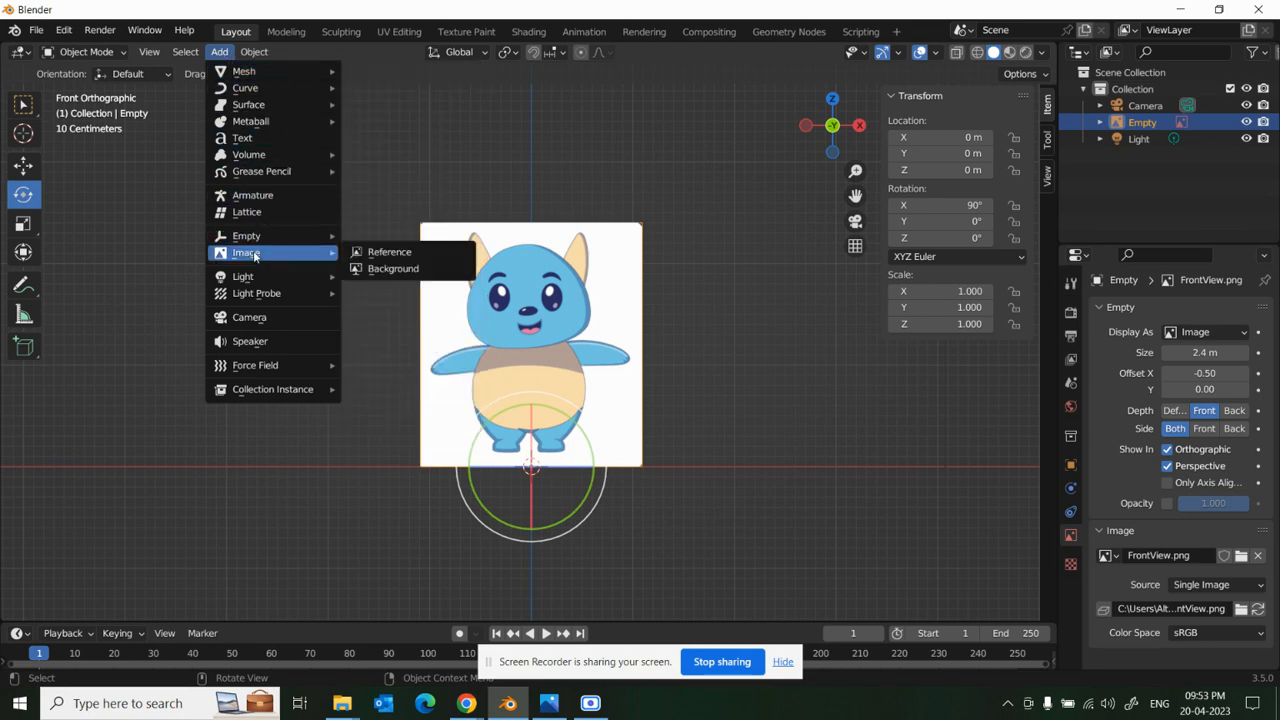
left_click(389, 256)
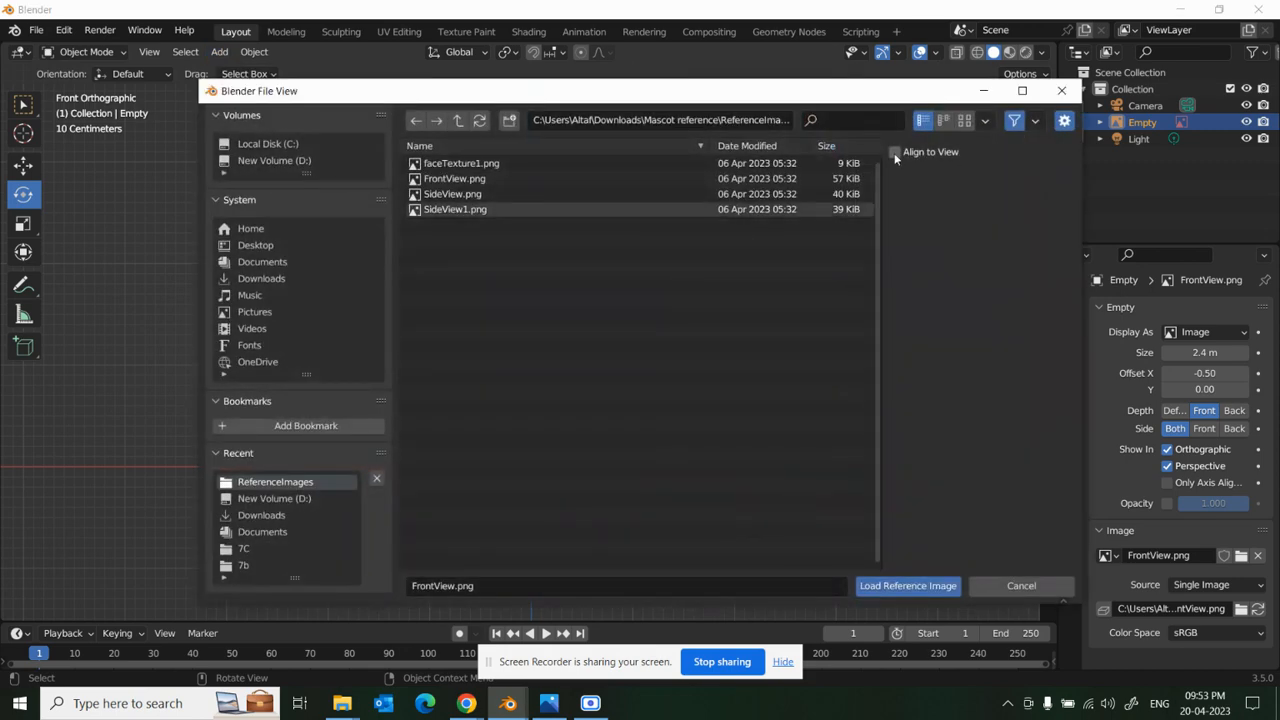
left_click(640, 194)
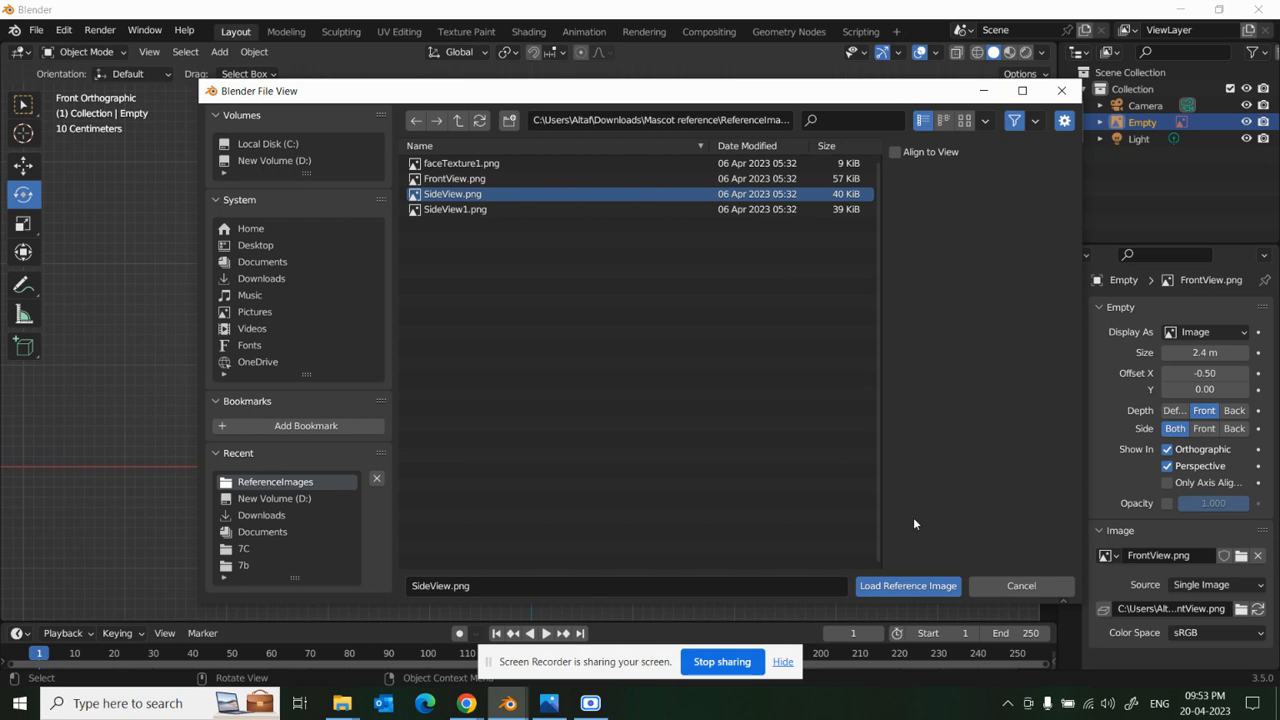
left_click(906, 592)
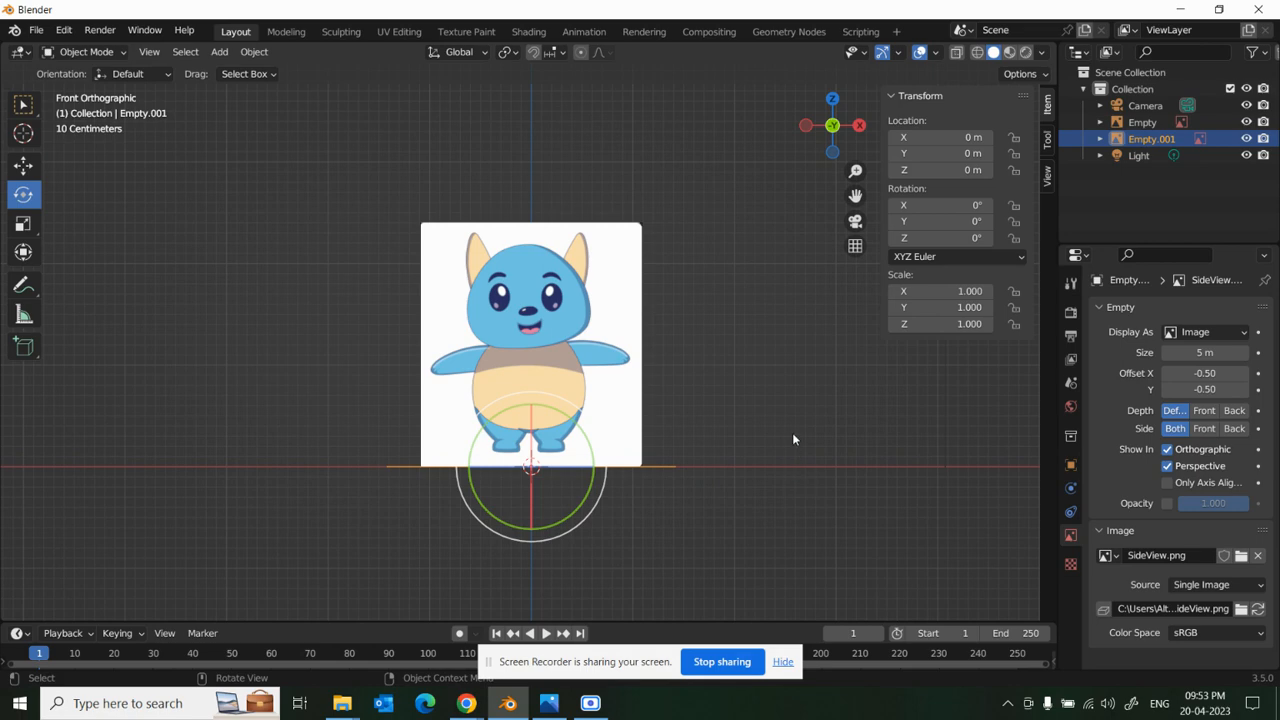
- Stand the side-view reference image upright and perpendicular to the front view with rotations of 90° in X and 90° in Z
middle_click_drag(793, 439, 635, 490)
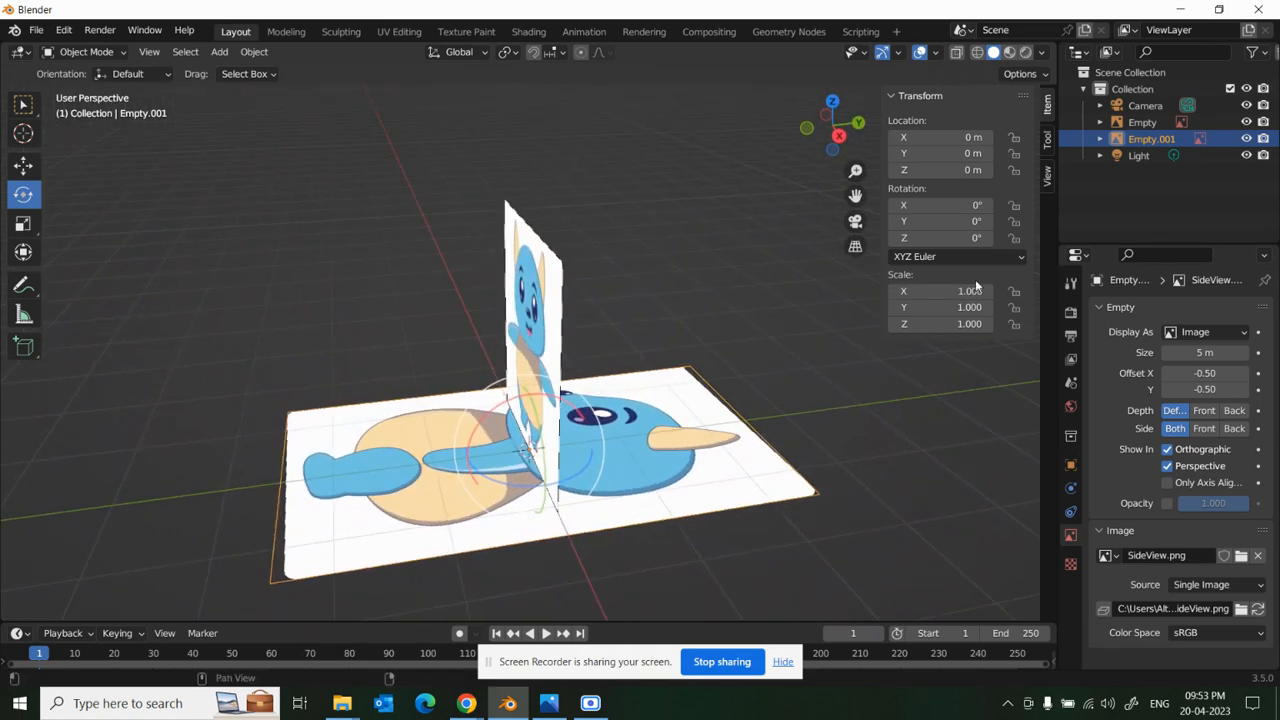
left_click(942, 206)
type("90")
key("Return")
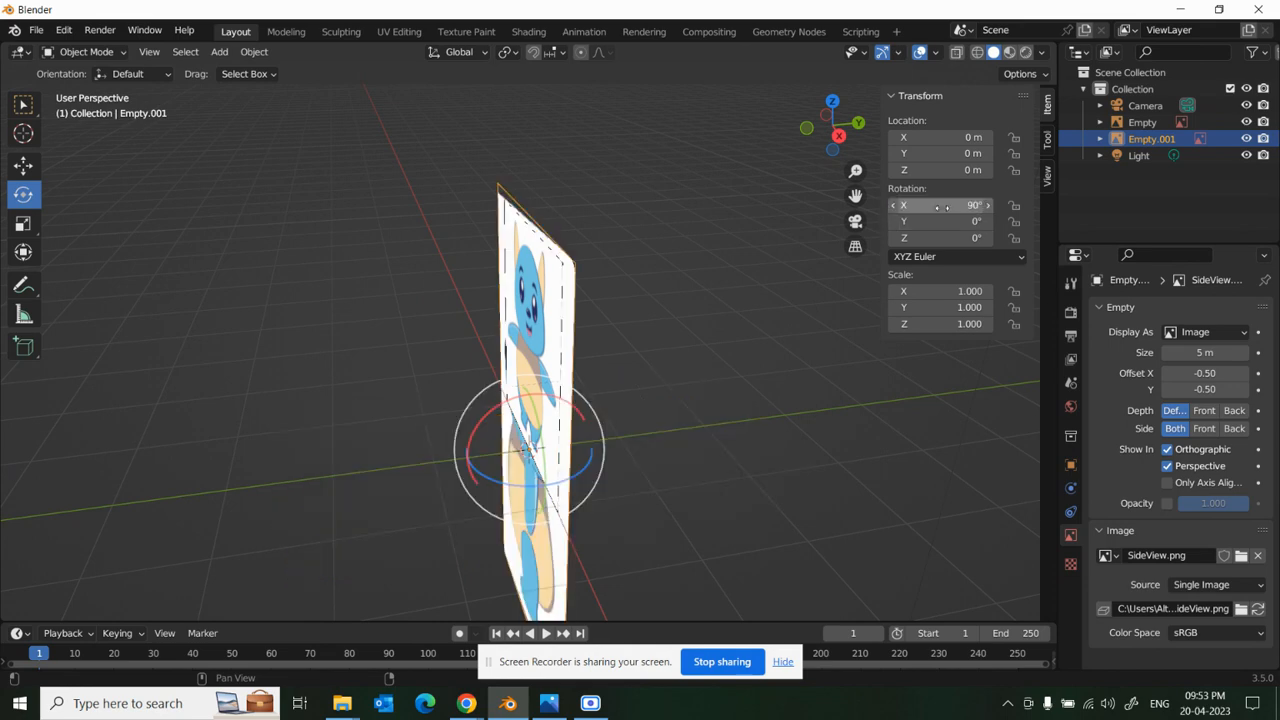
left_click_drag(578, 482, 703, 444)
double_click(921, 238)
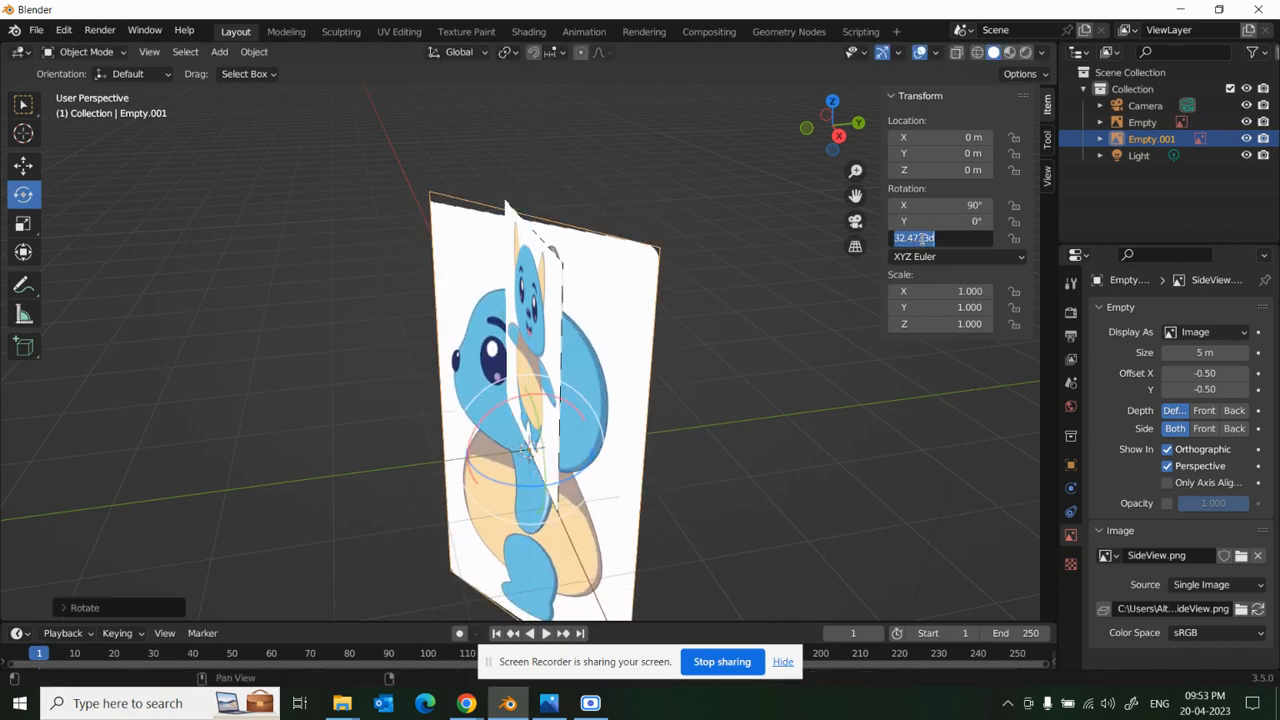
type("90")
key("Return")
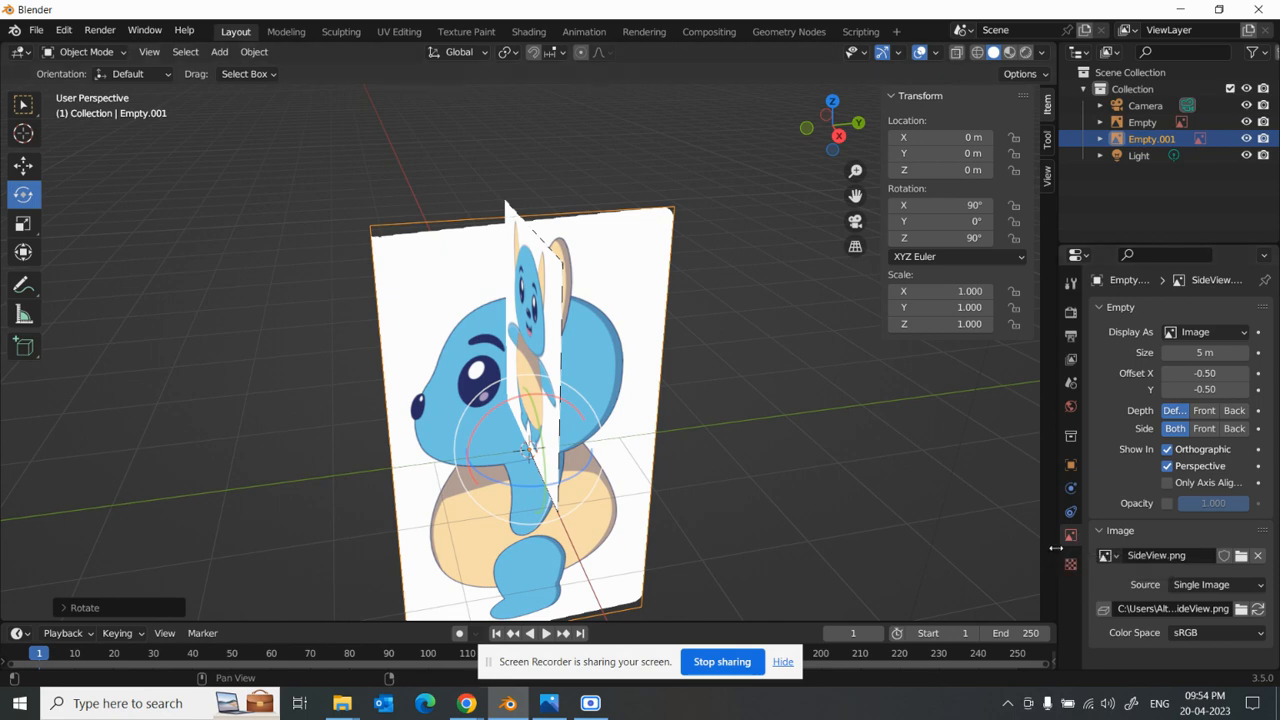
- Set the display size of the side-view reference image to 2.4 m and its Y offset to 0
double_click(1222, 351)
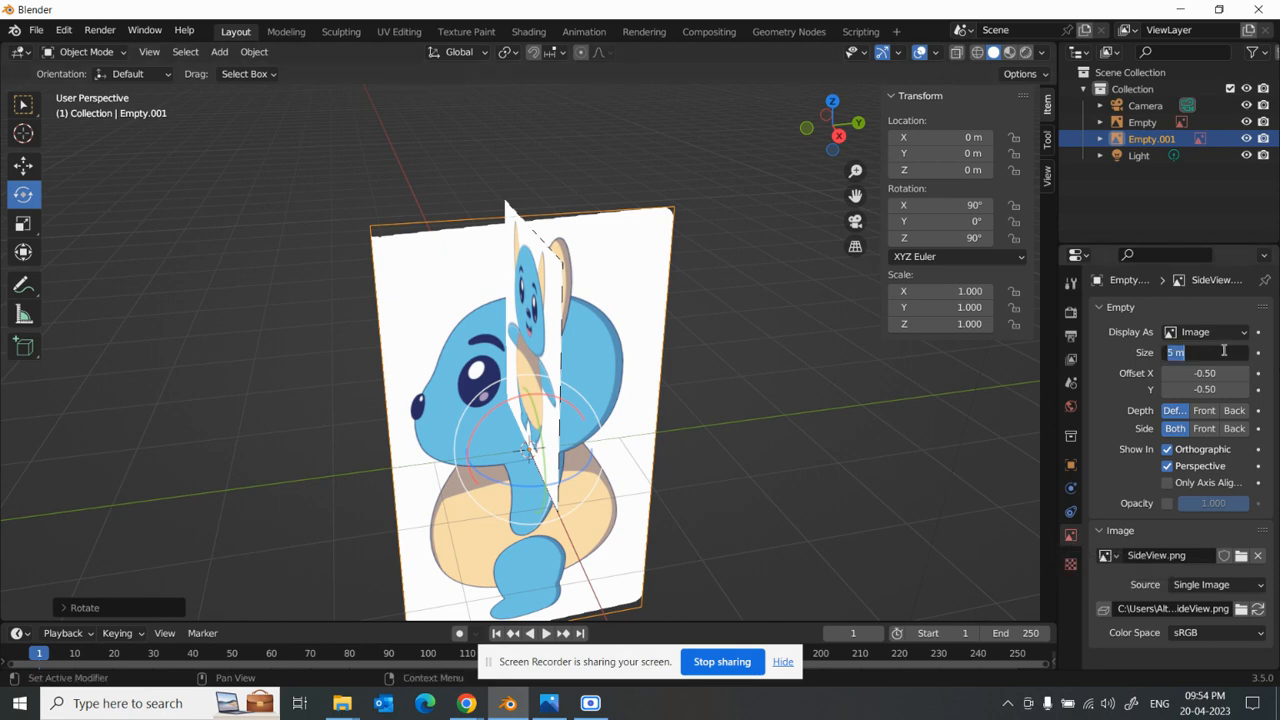
type("2.4")
key("Return")
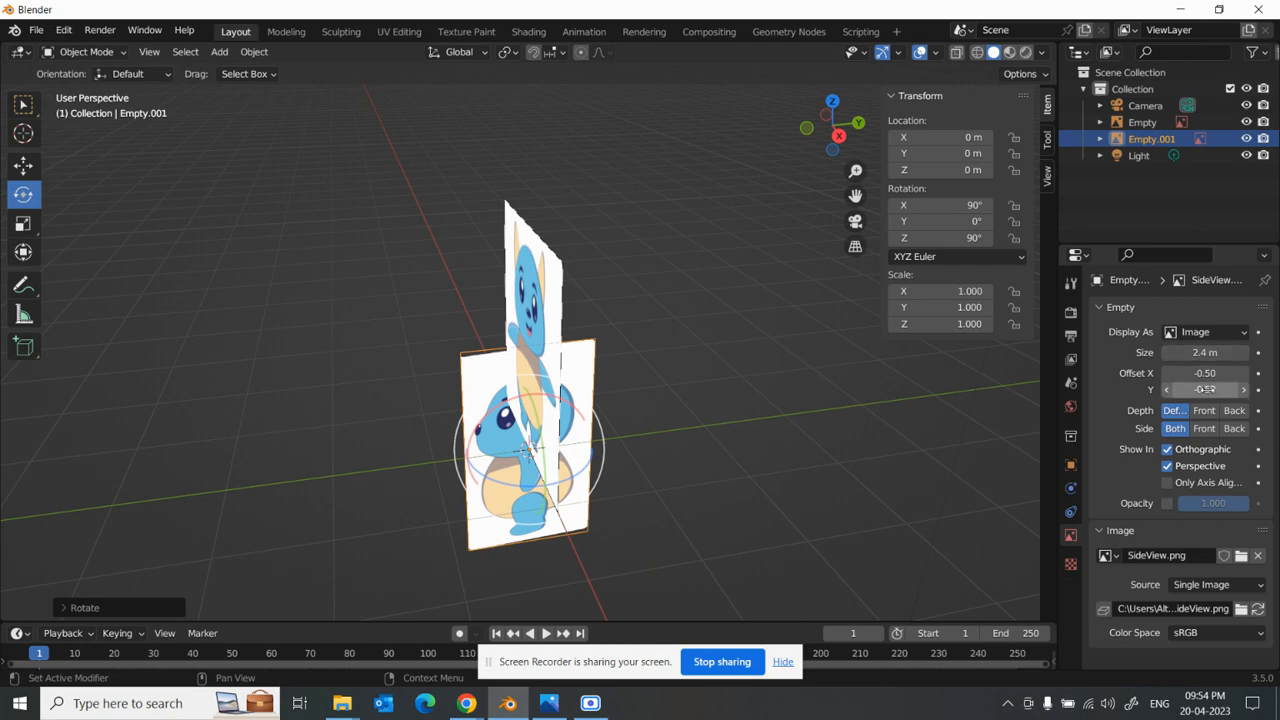
double_click(1205, 389)
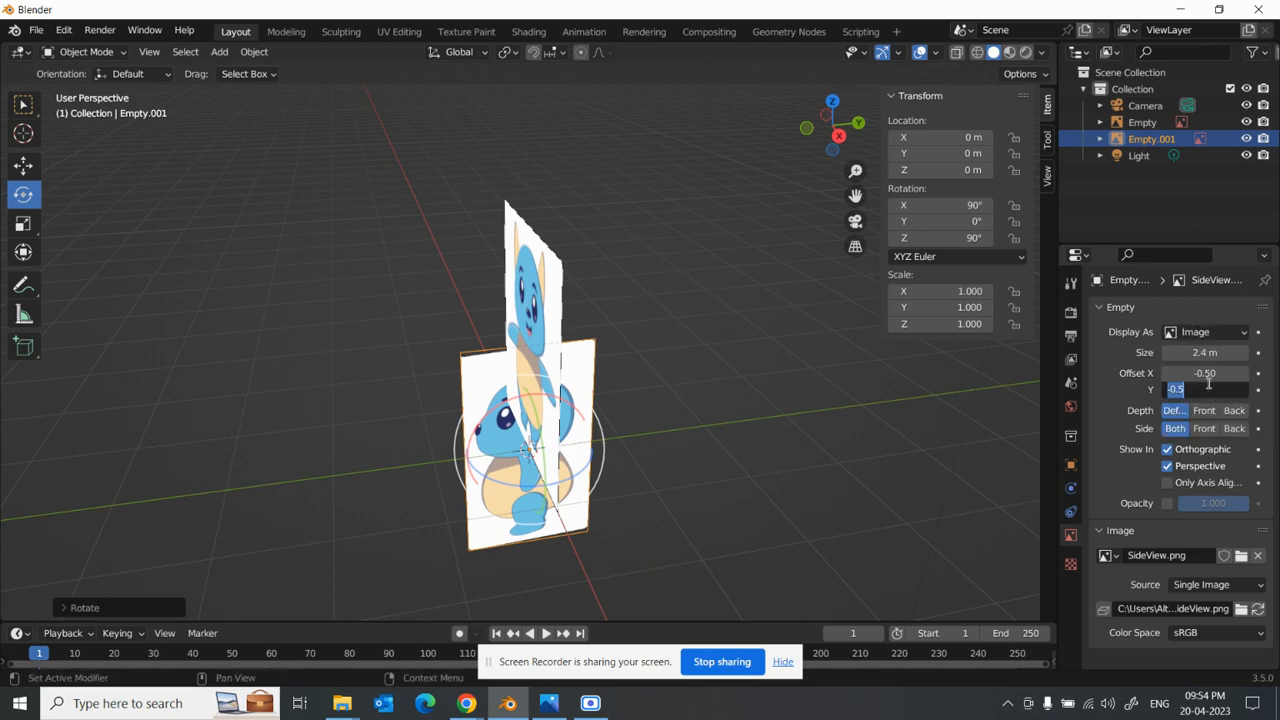
type("0")
key("Return")
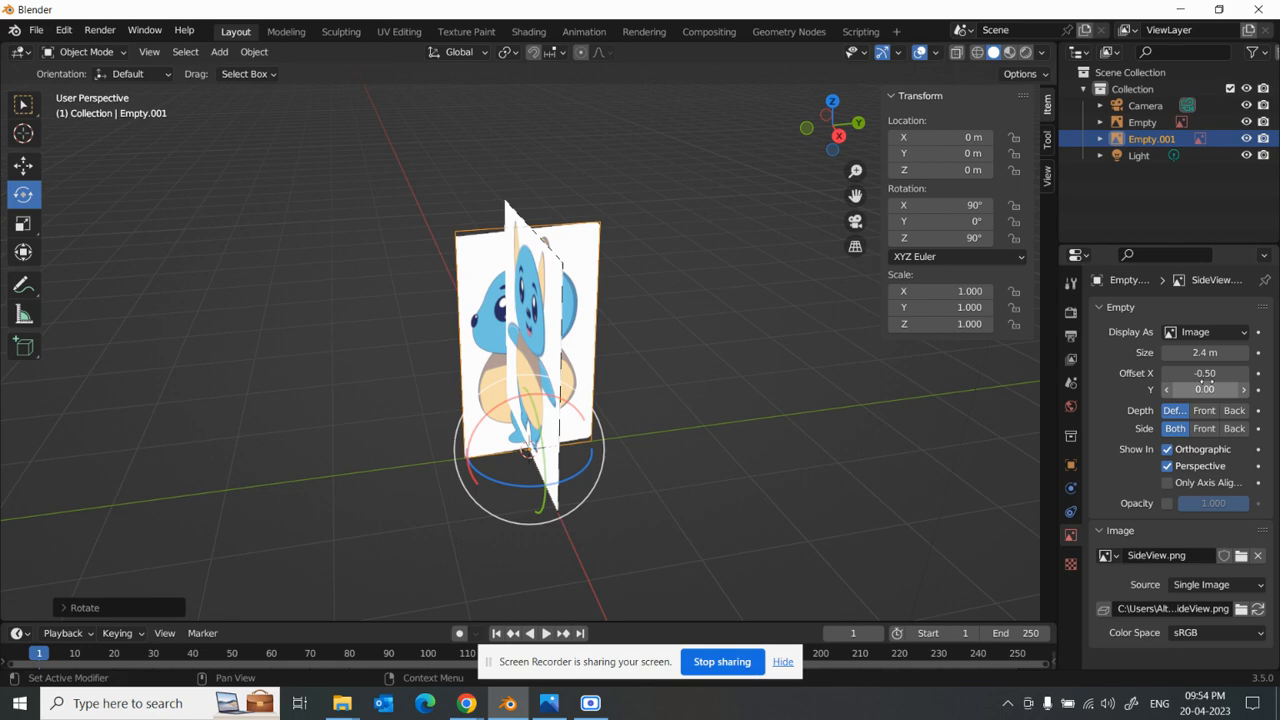
- Check the two reference images in the front and right orthographic views, ending in the front view
mouse_move(701, 481)
middle_mouse_down()
mouse_move(843, 482)
mouse_move(715, 473)
middle_mouse_up()
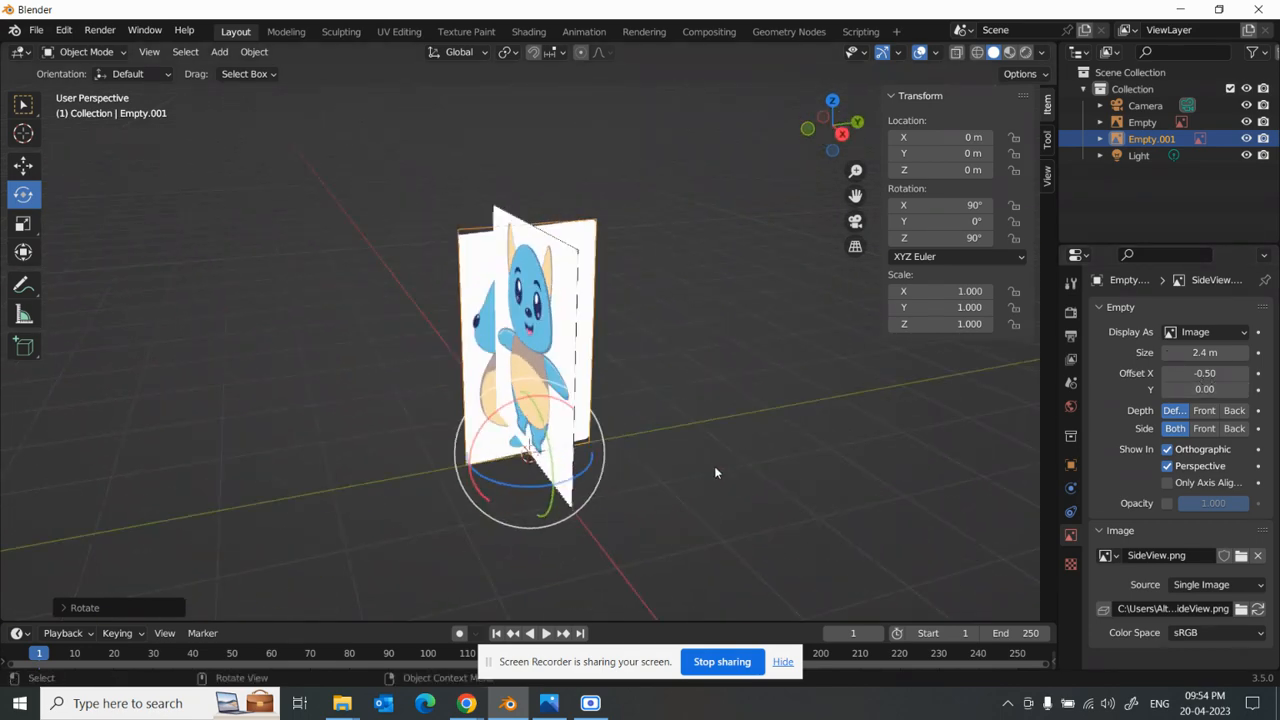
key("KP_1")
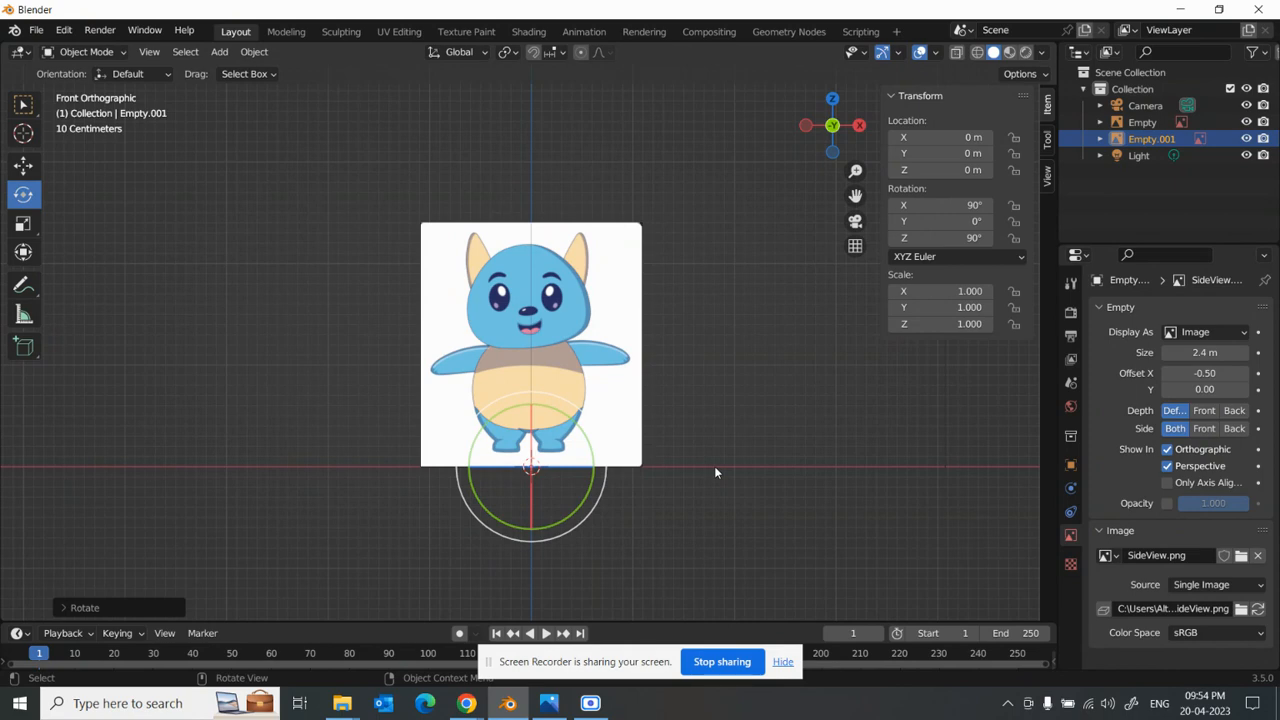
key("KP_3")
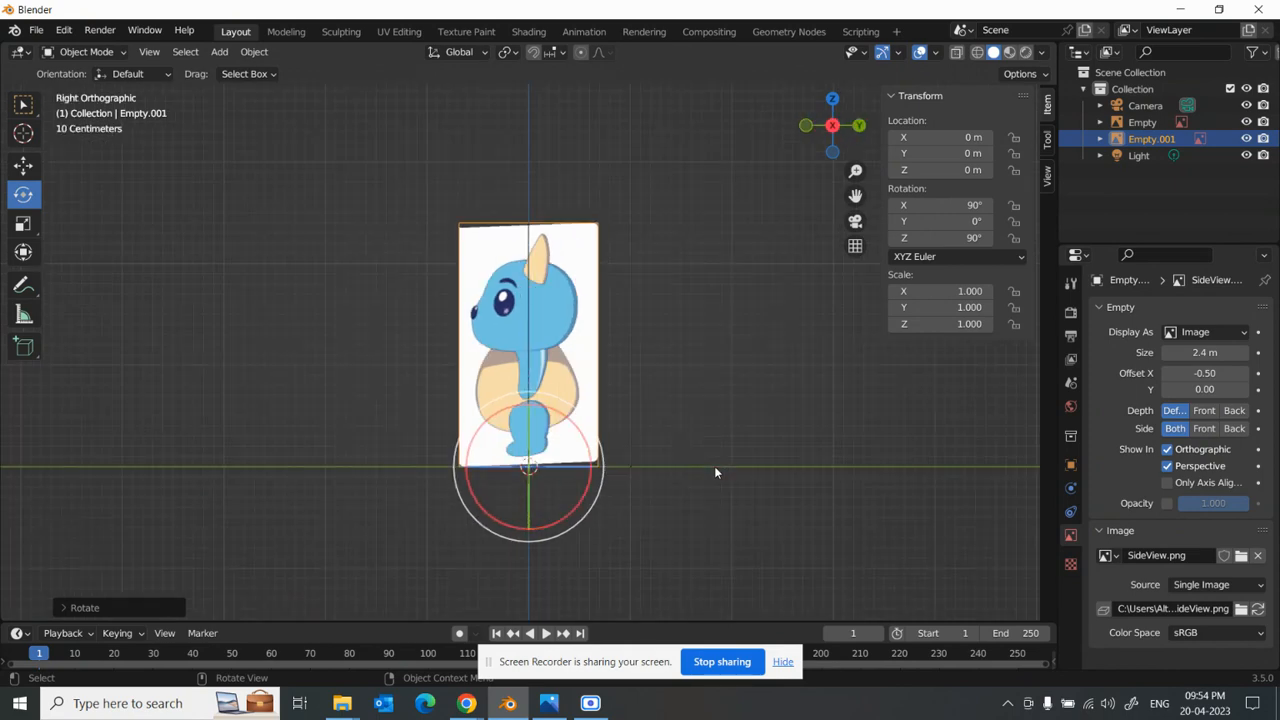
key("KP_1")
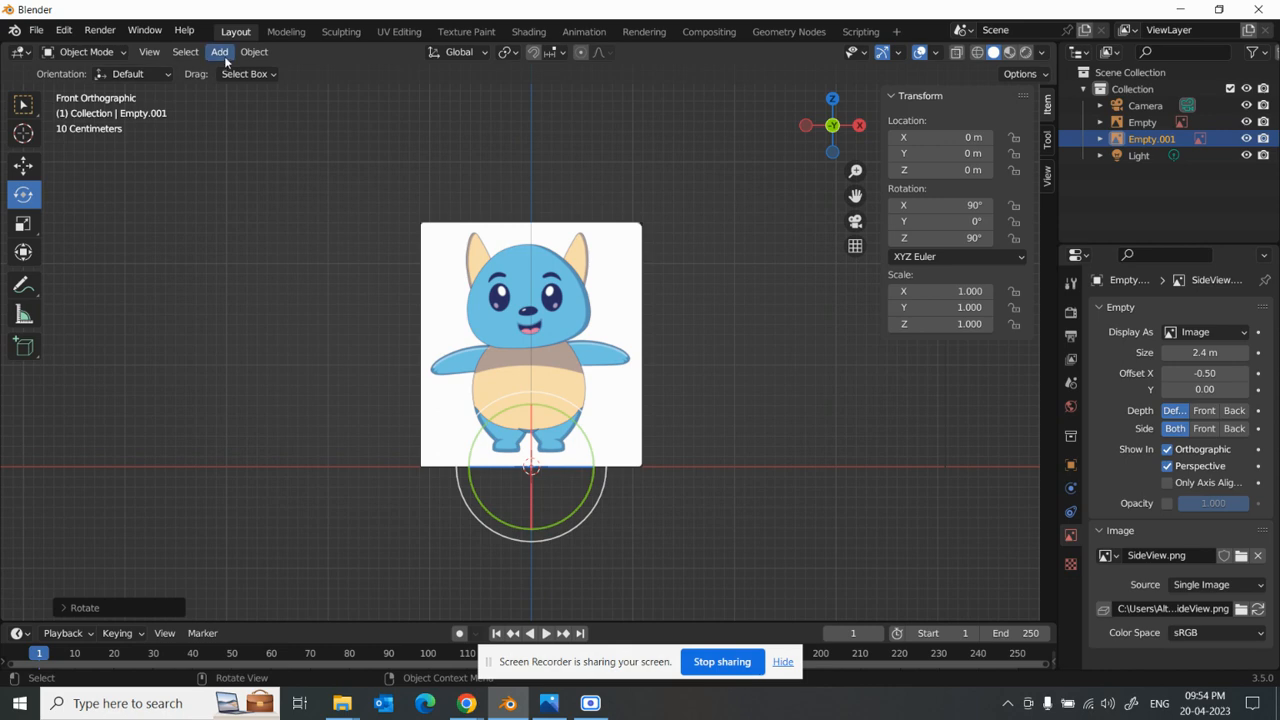
- Open the add-on preferences and search the enabled add-ons for "mesh" and "loop"
left_click(63, 30)
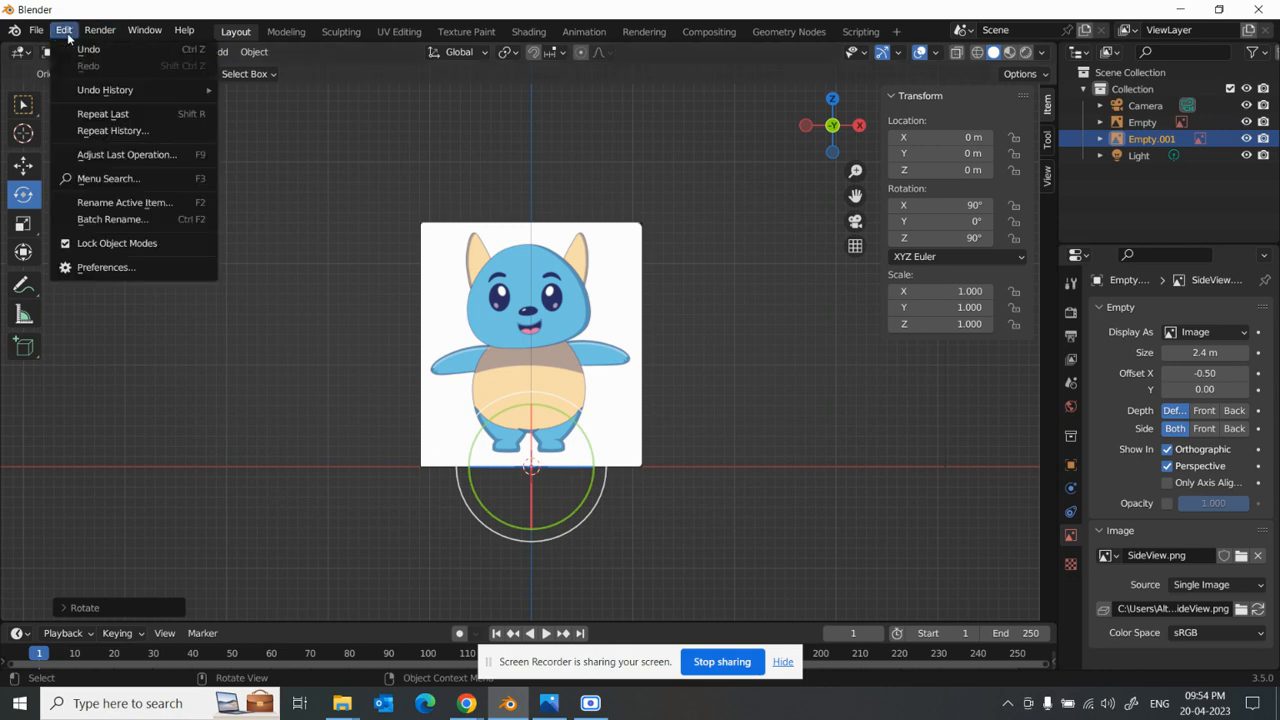
left_click(129, 261)
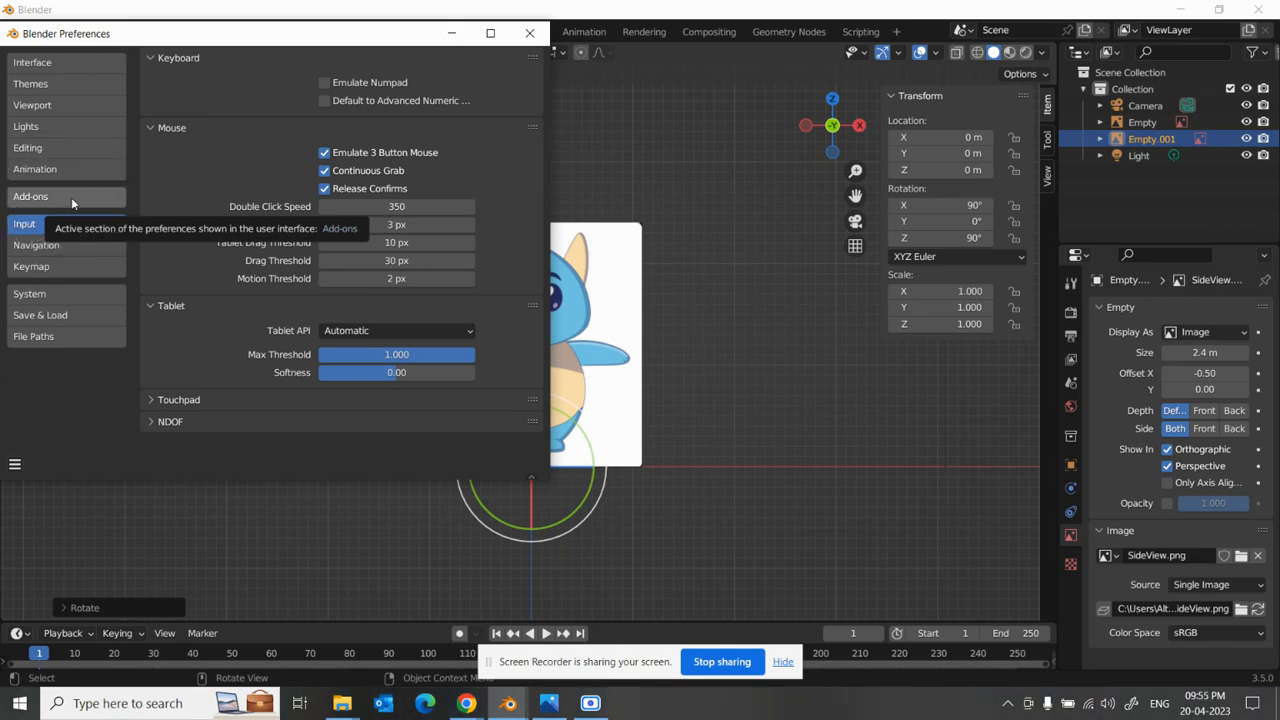
left_click(58, 200)
left_click(445, 79)
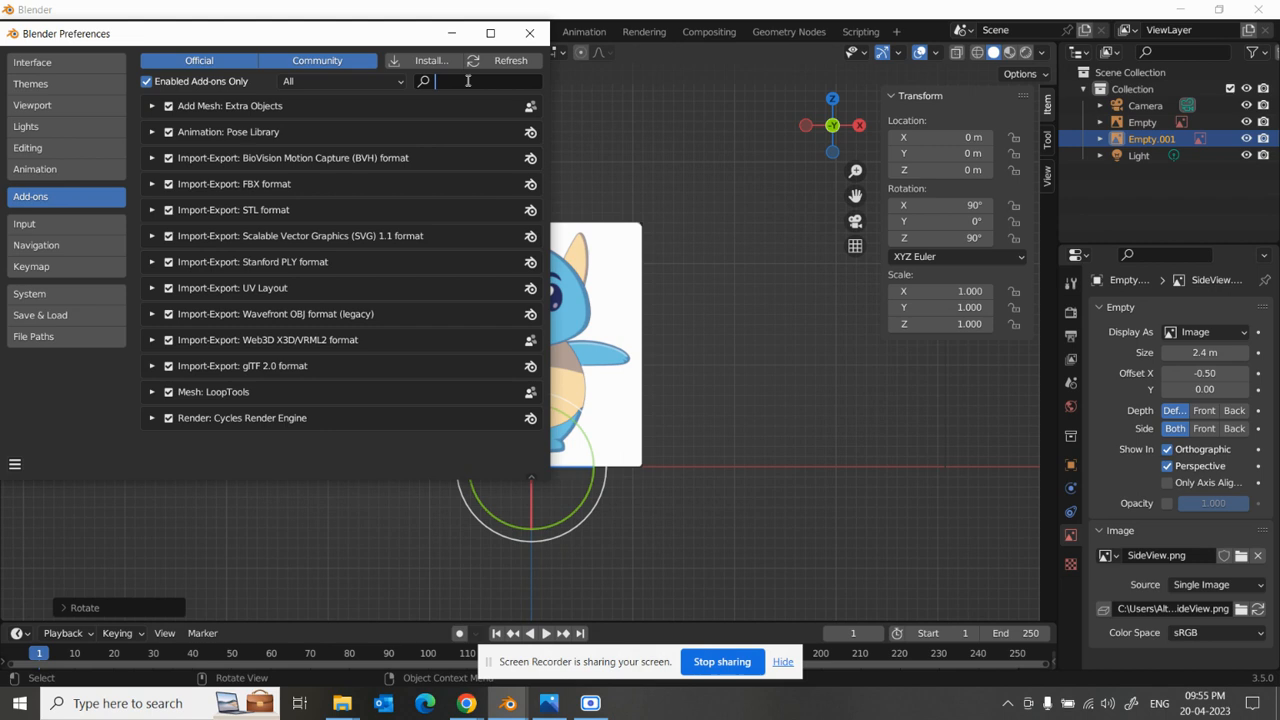
type("mesh")
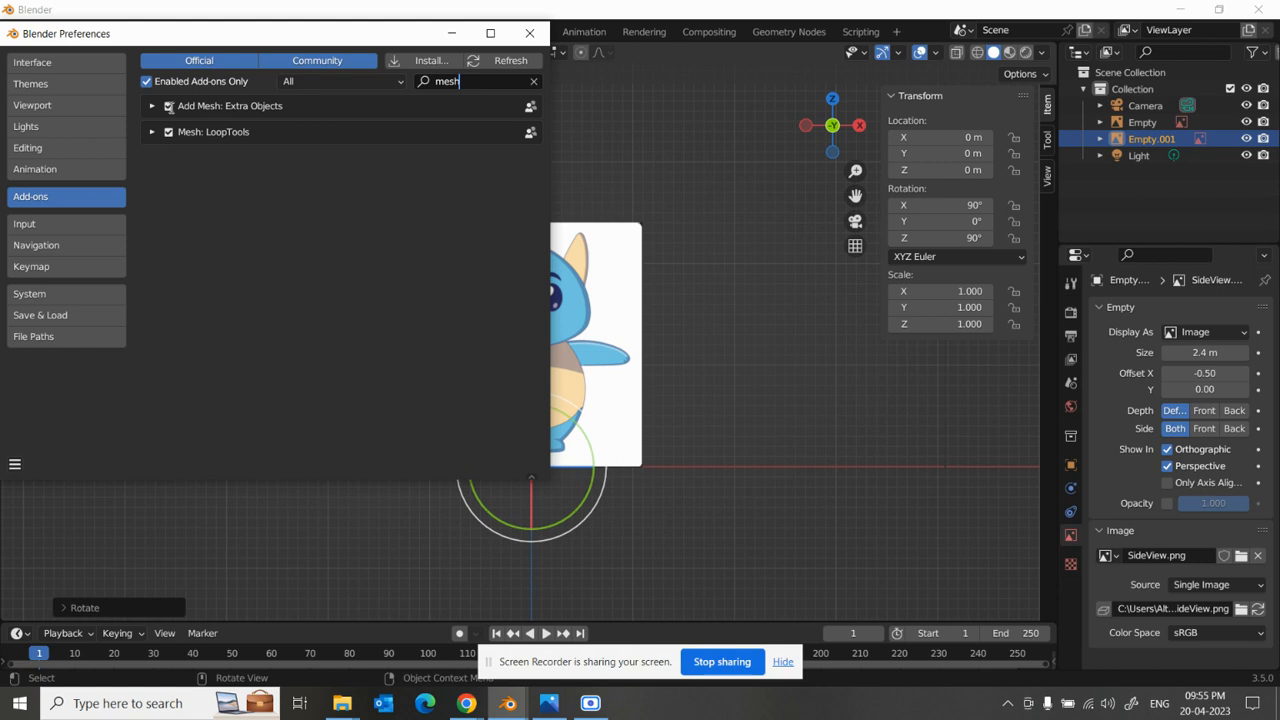
left_click(470, 82)
type("loo")
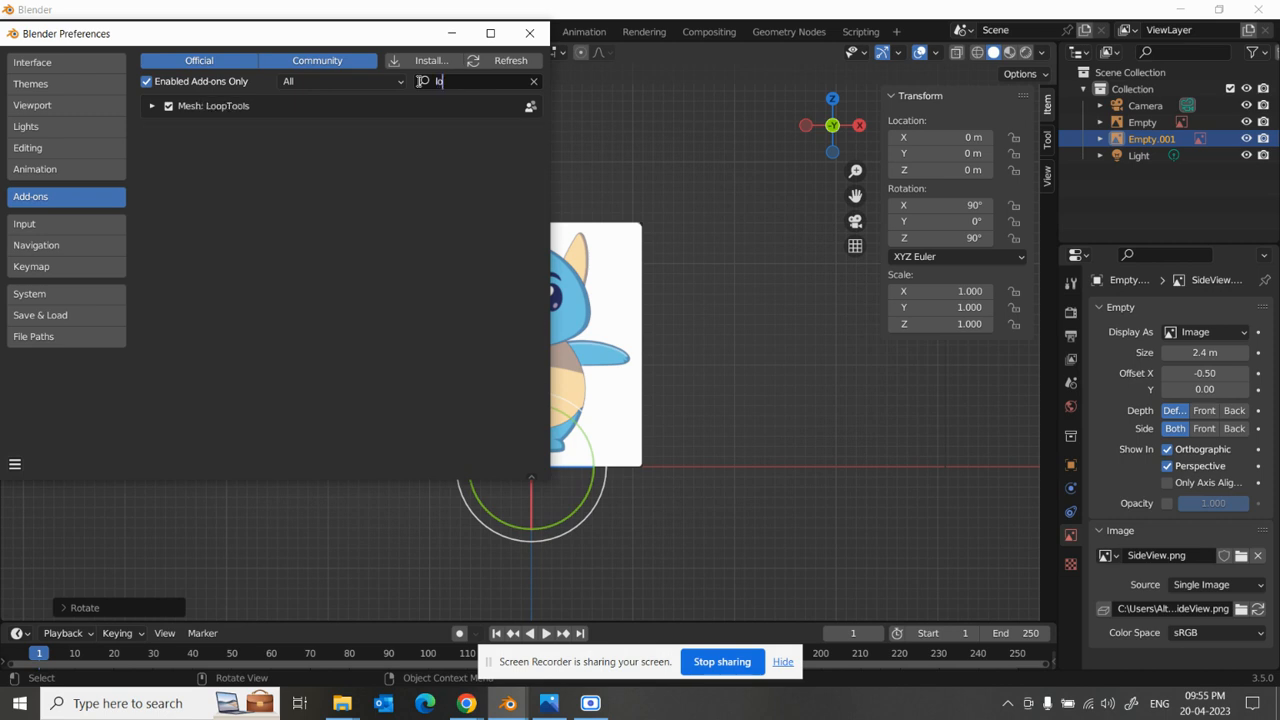
type("p")
key("ctrl")
key("ctrl")
- Show the Input preferences and check the Emulate 3 Button Mouse option and where preferences are saved
left_click(53, 224)
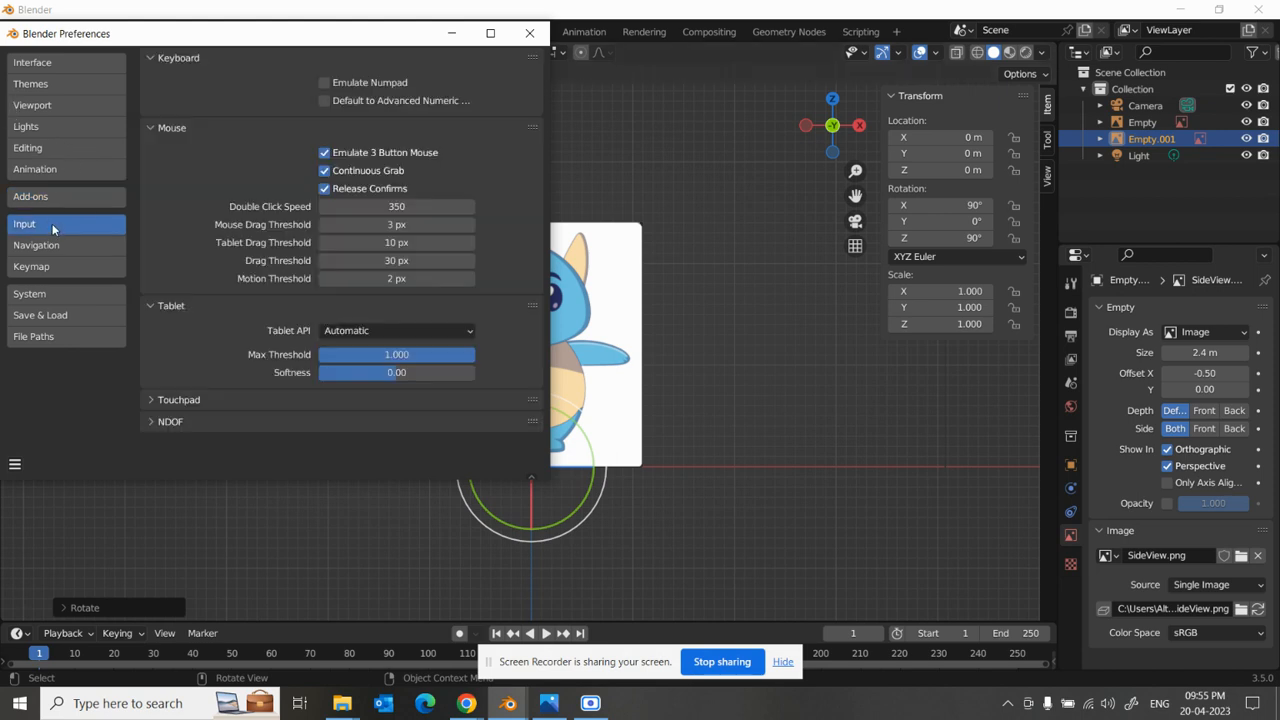
key("ctrl")
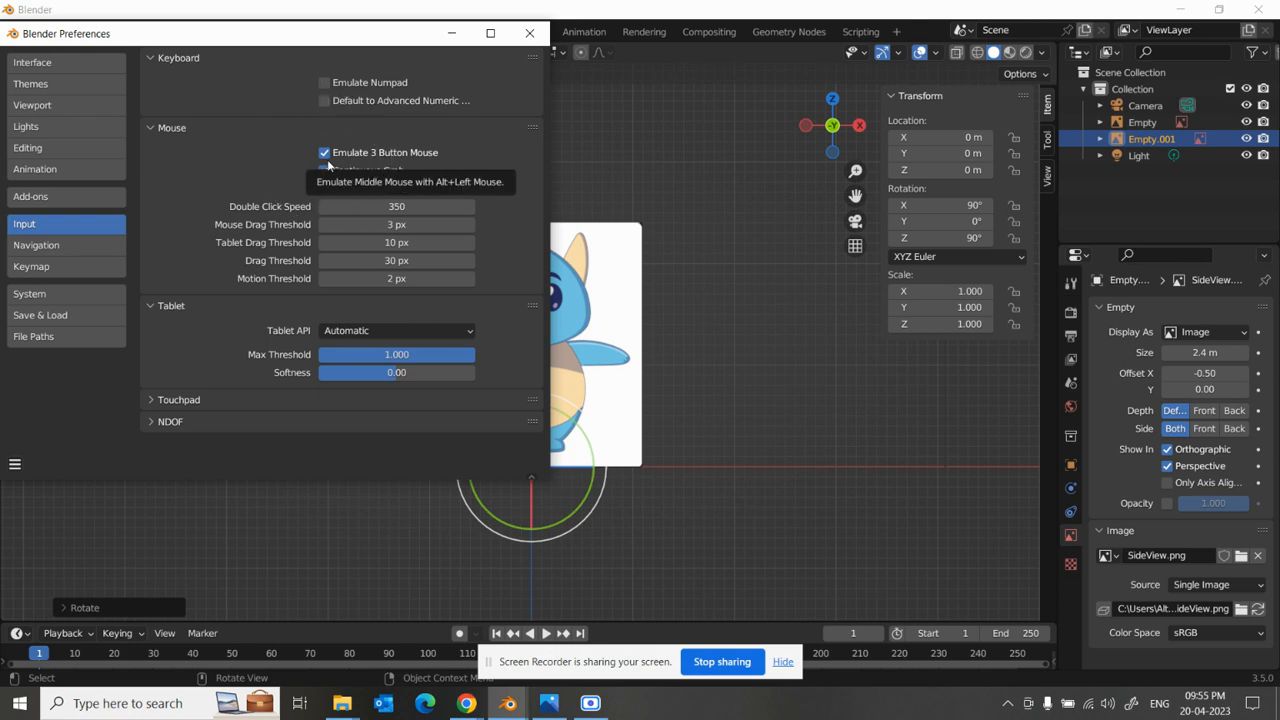
key("ctrl")
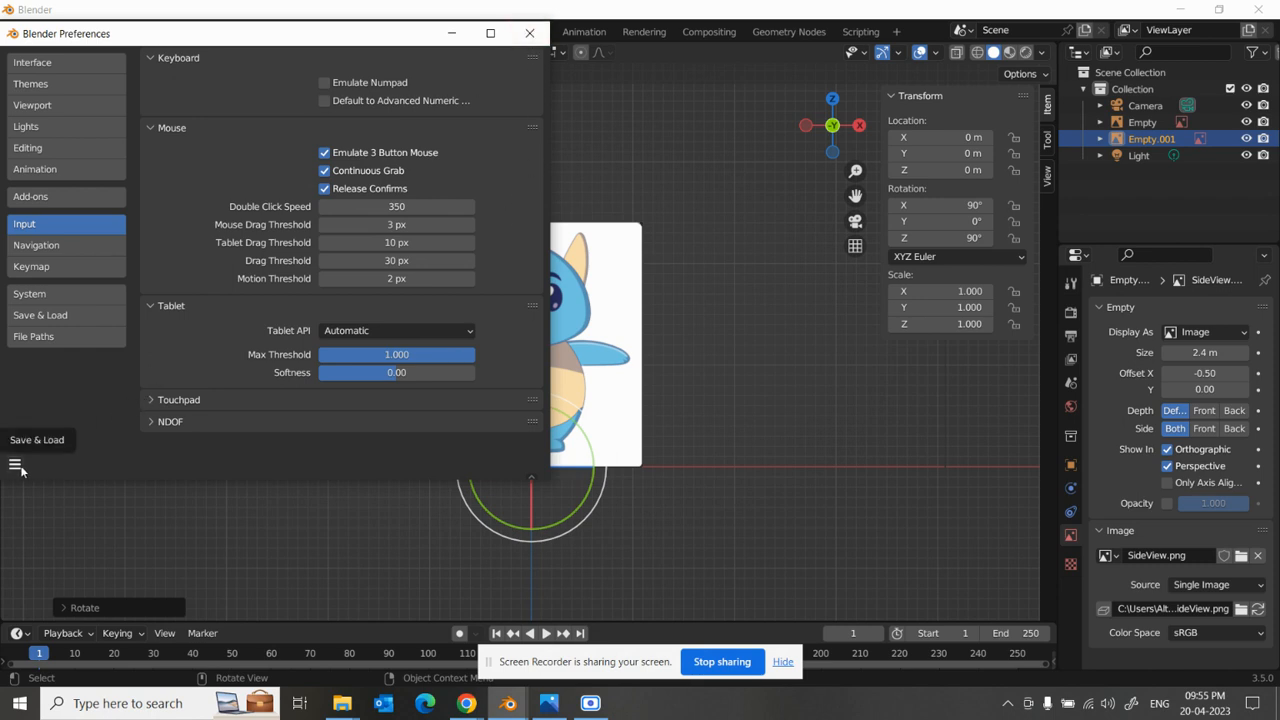
key("ctrl")
key("ctrl")
key("ctrl")
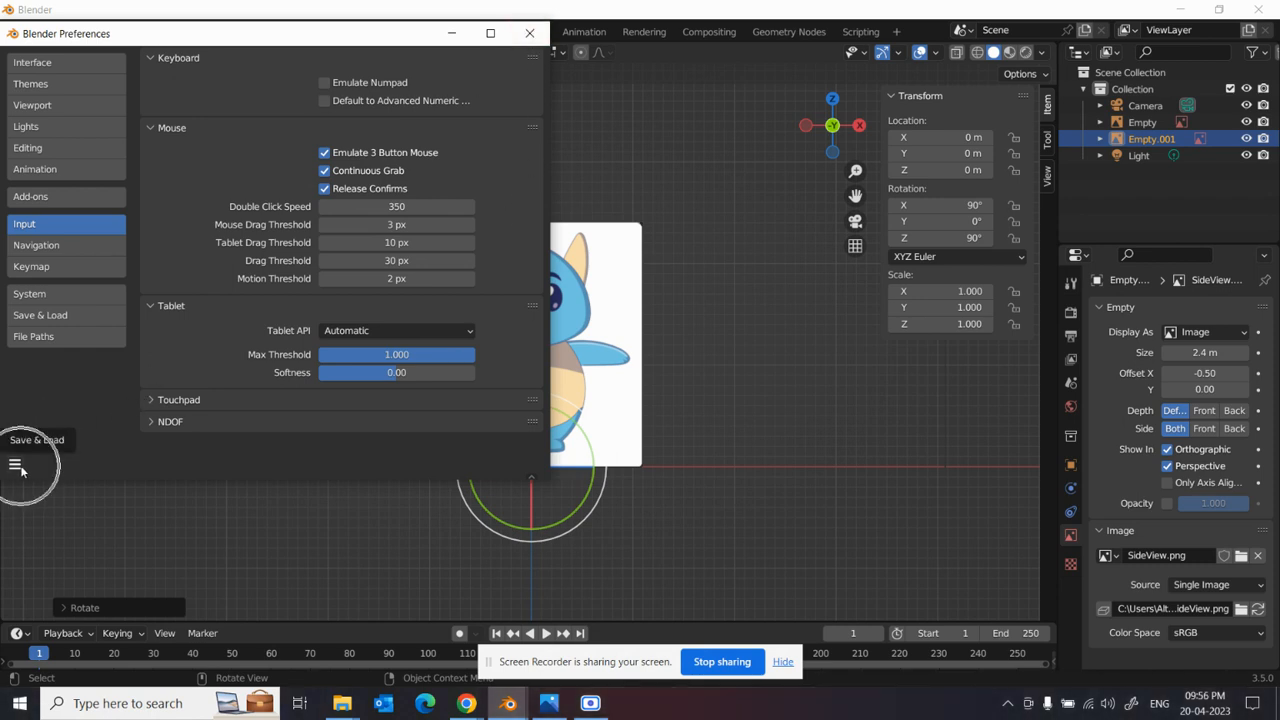
- Save the current preferences and close the preferences window
key("ctrl")
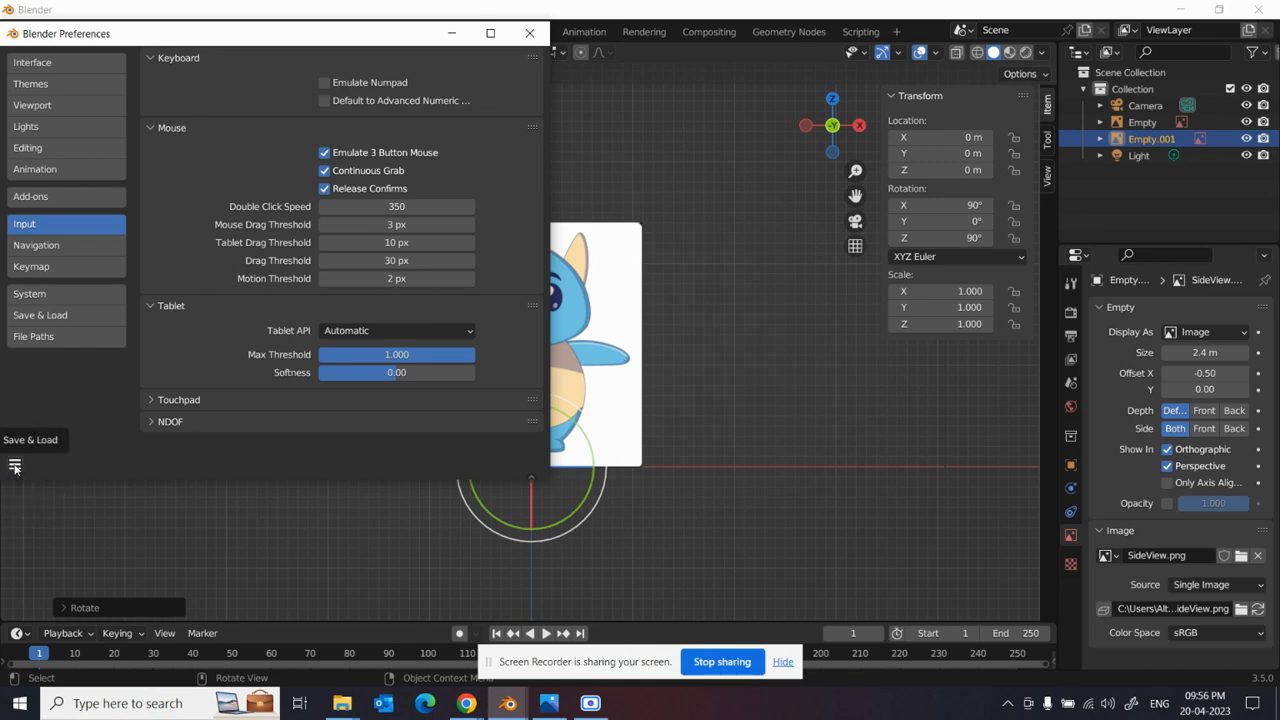
left_click(15, 466)
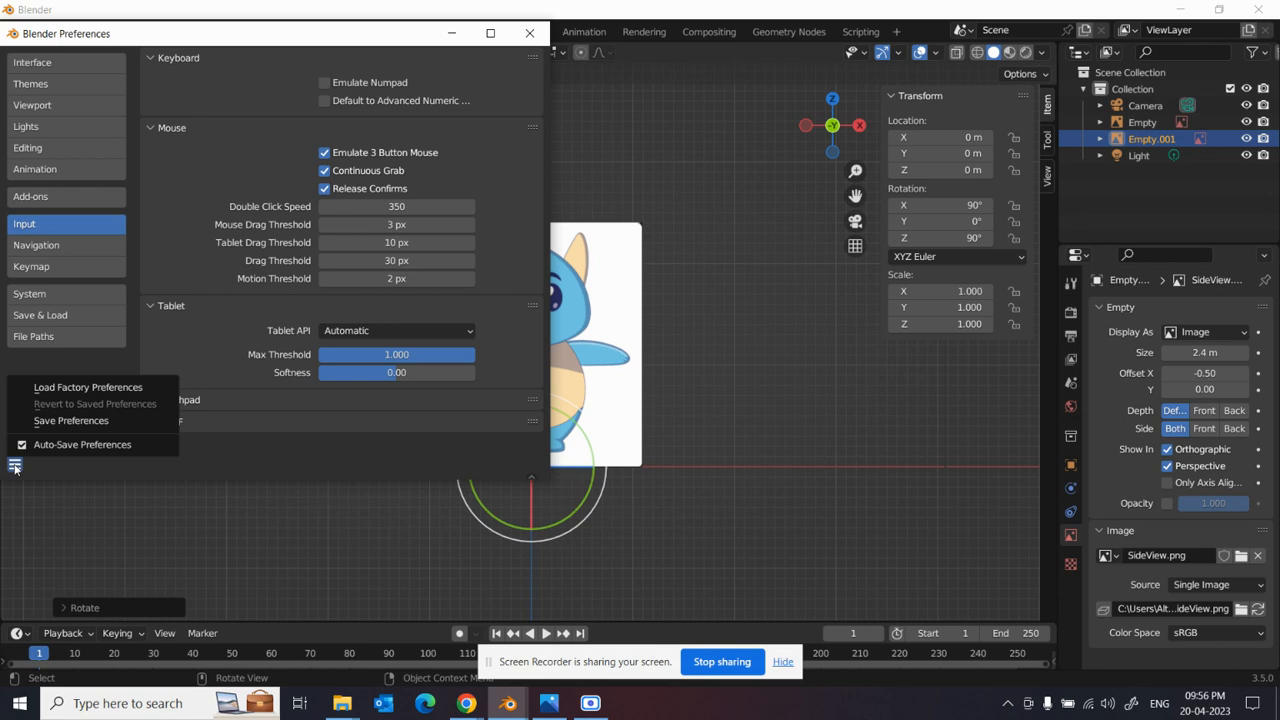
left_click(109, 420)
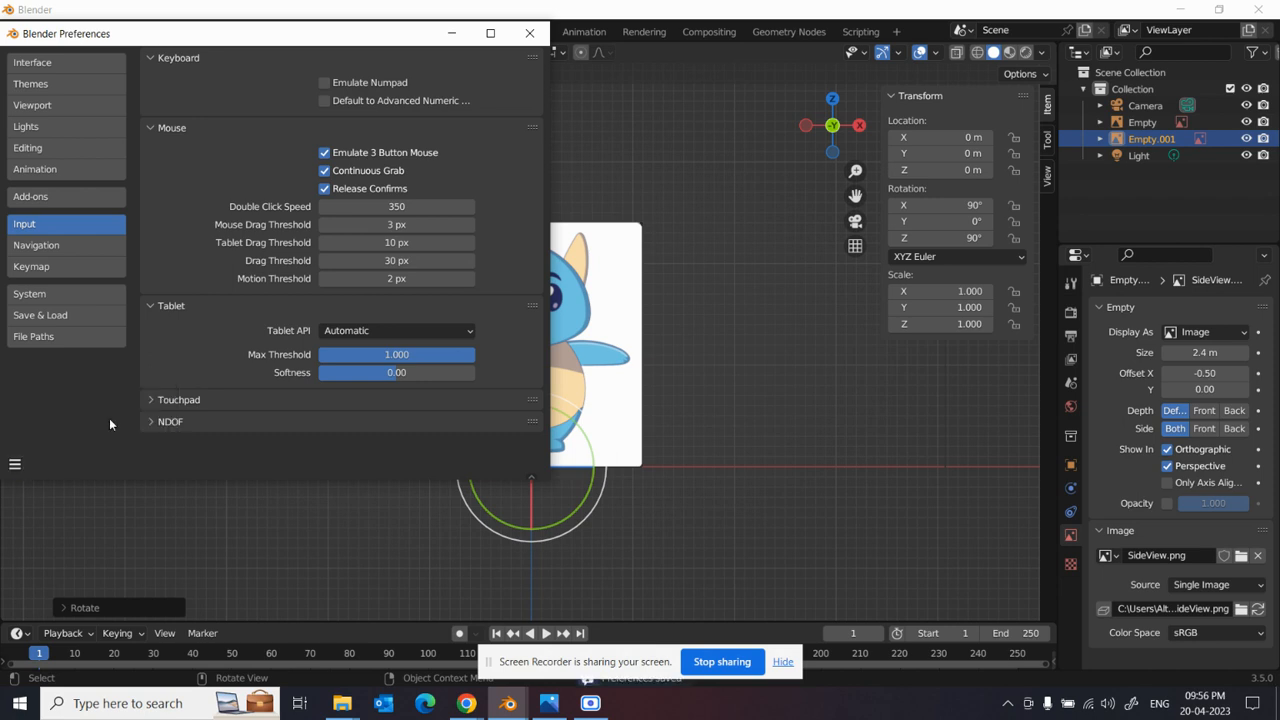
left_click(530, 33)
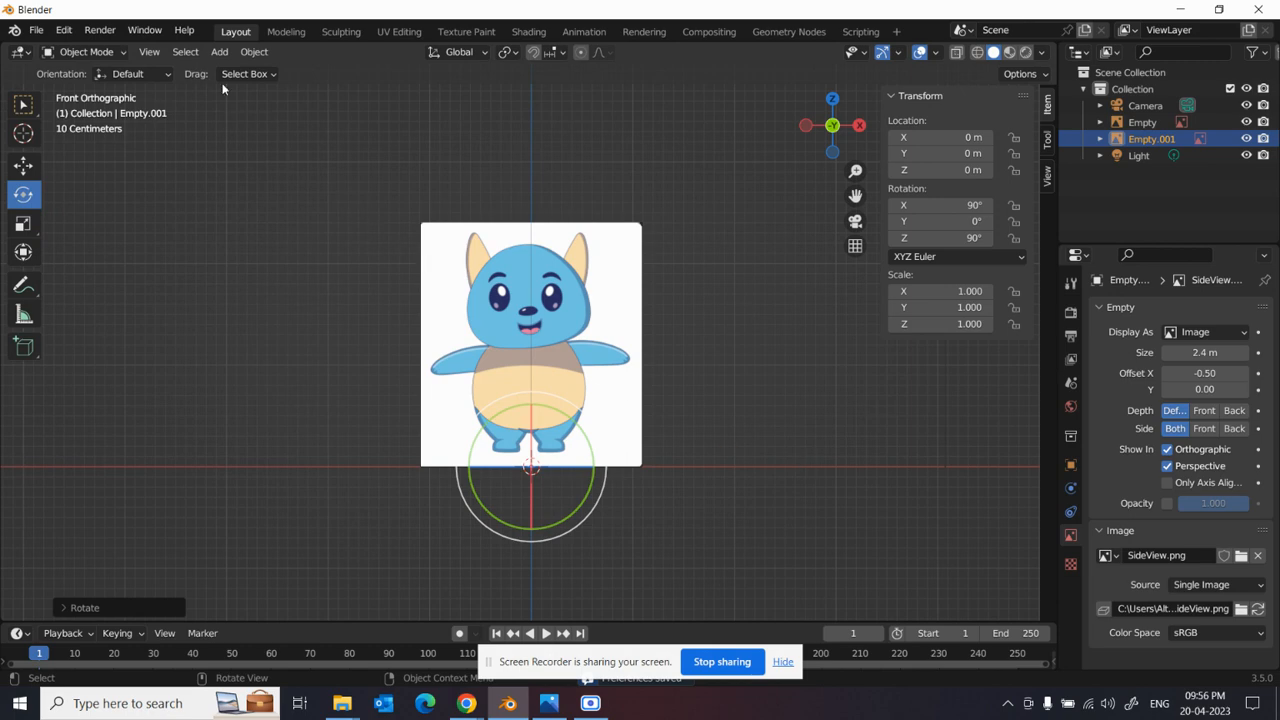
left_click(221, 52)
mouse_move(232, 71)
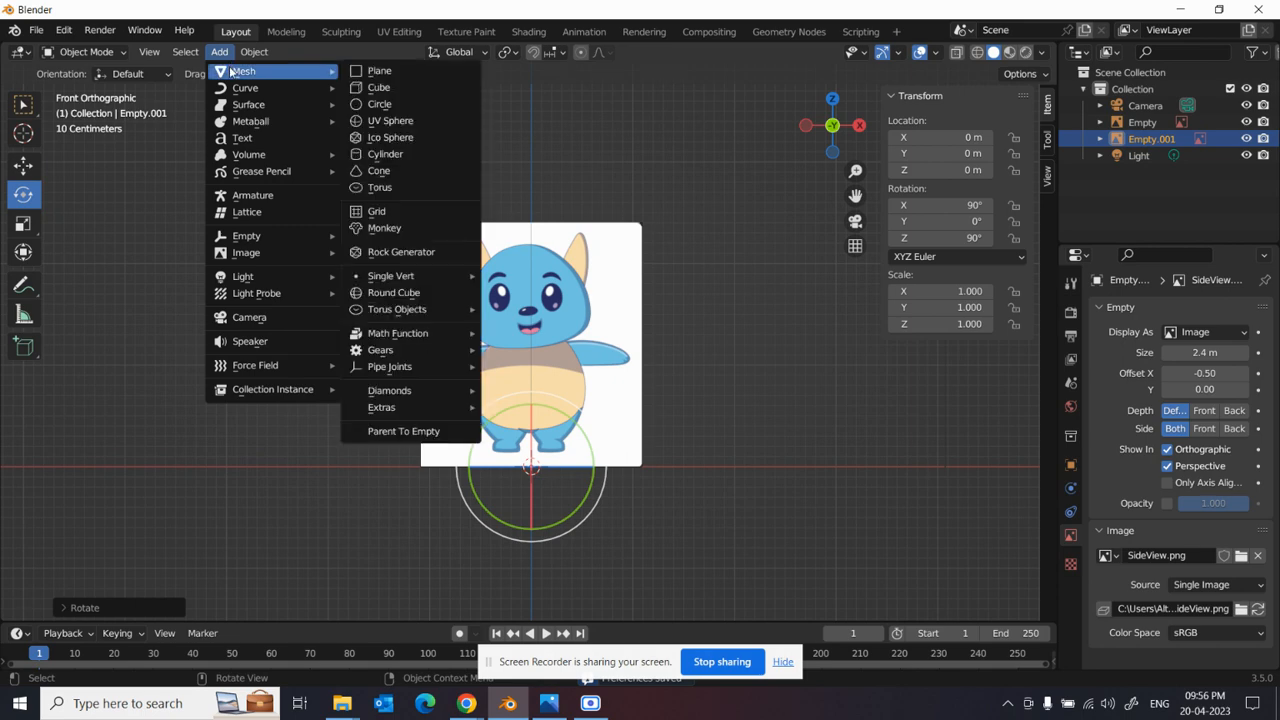
left_click(428, 298)
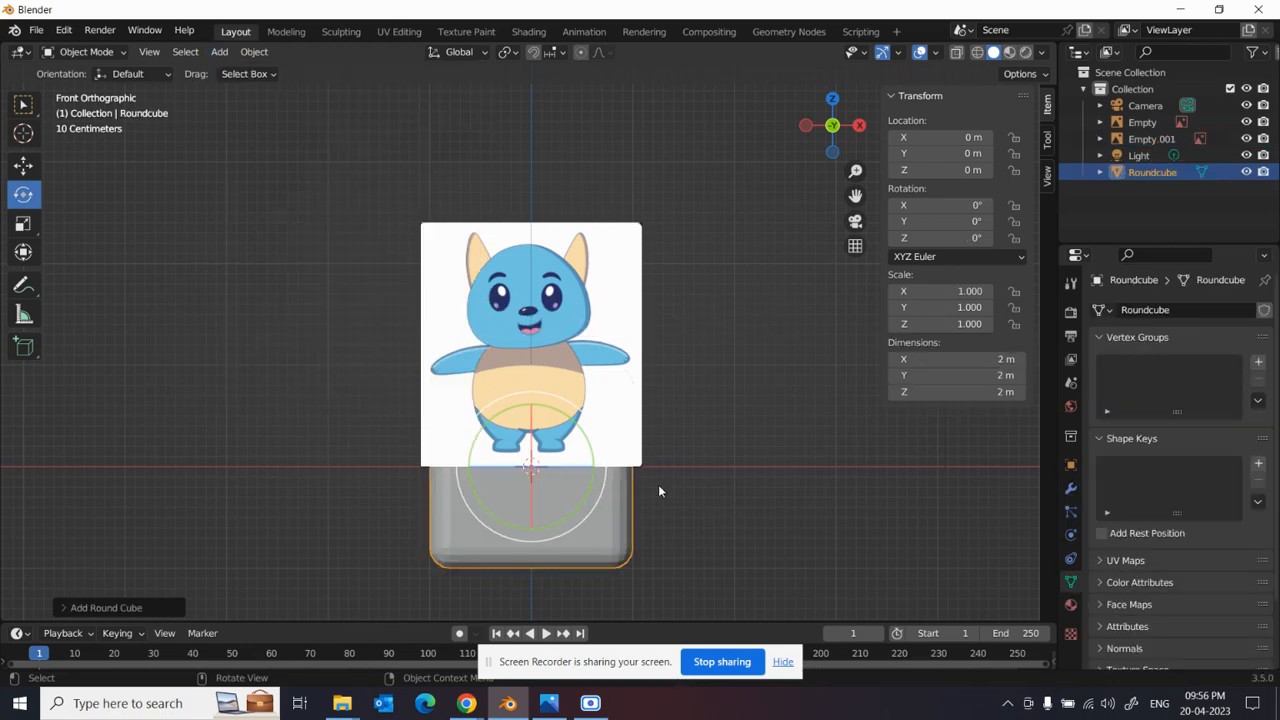
left_click(156, 608)
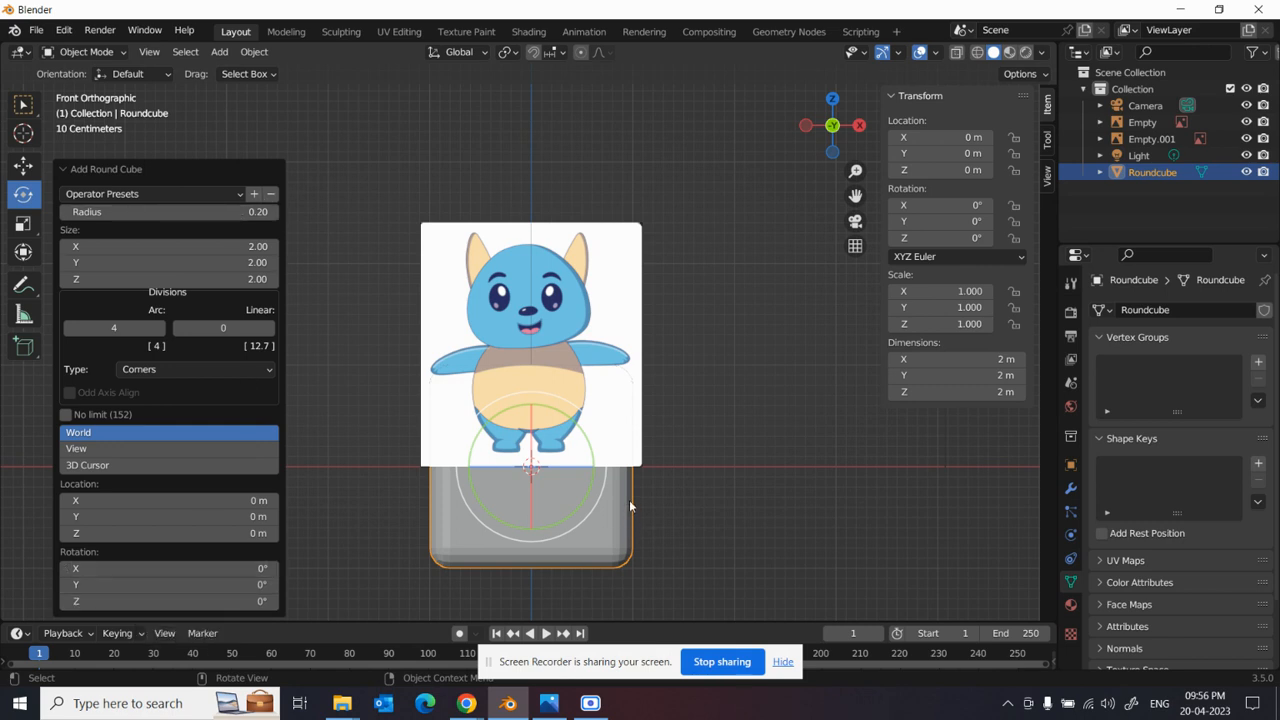
left_click(700, 498)
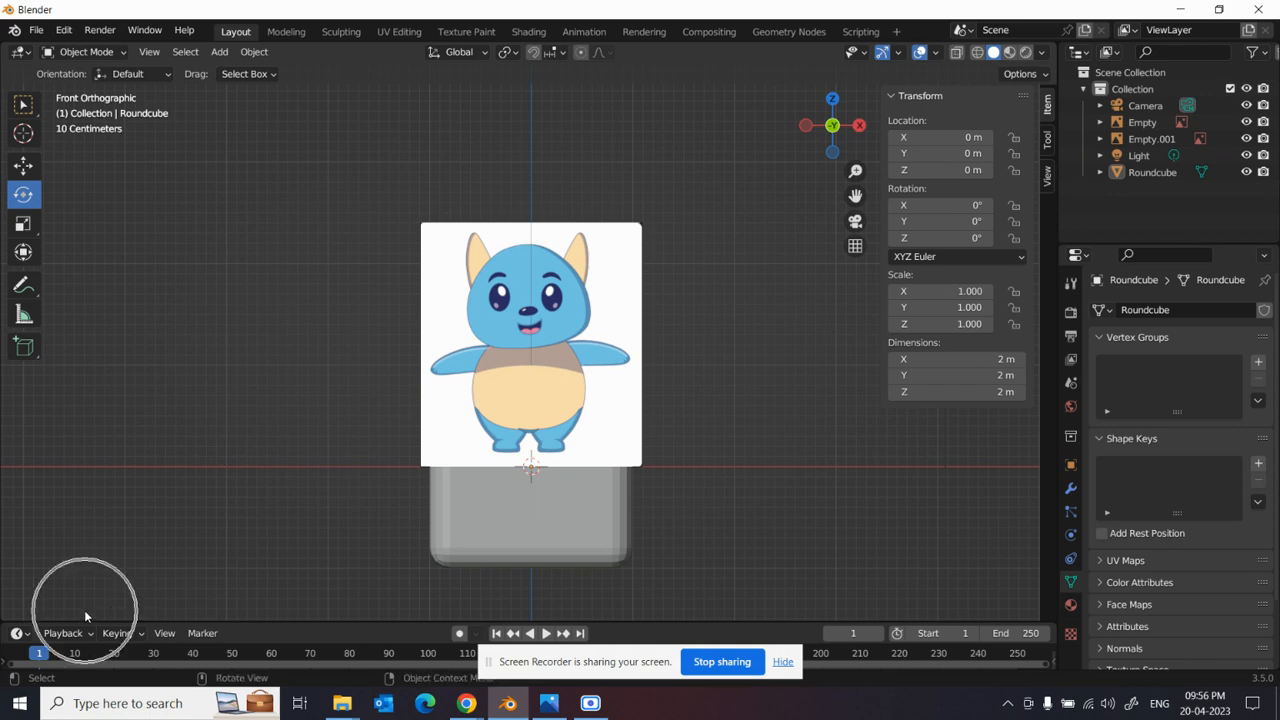
left_click(587, 527)
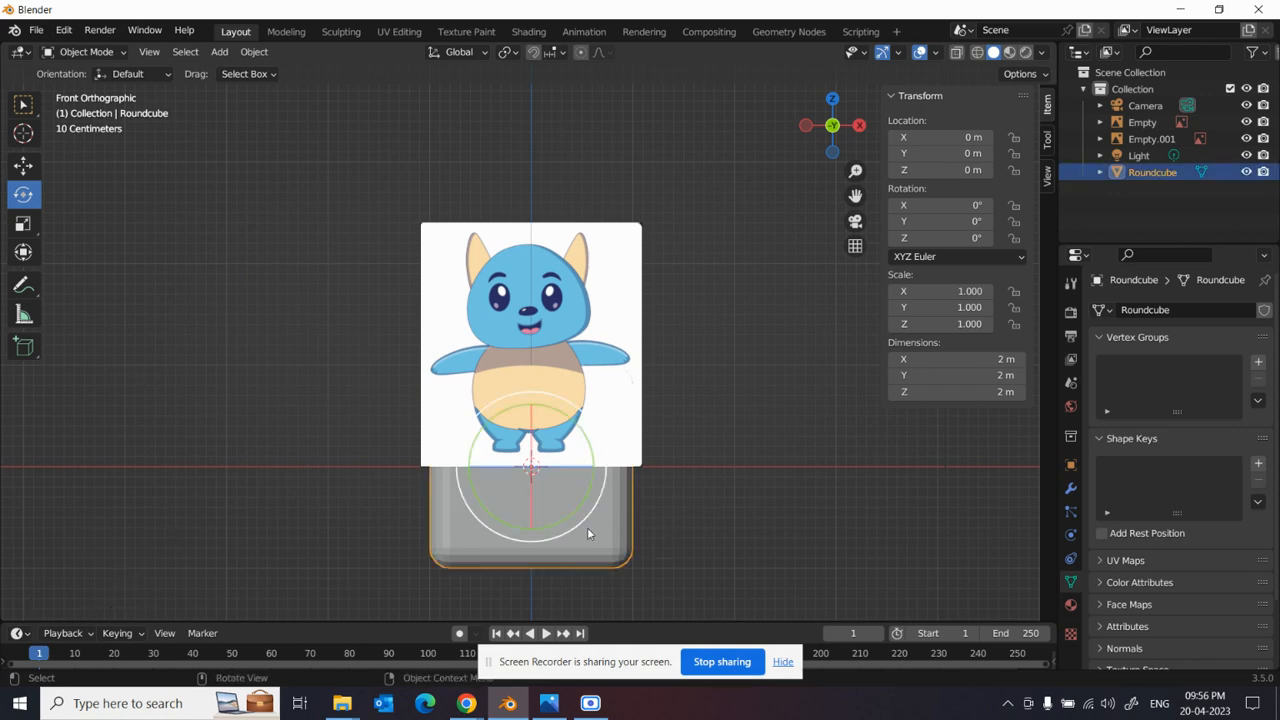
key("Delete")
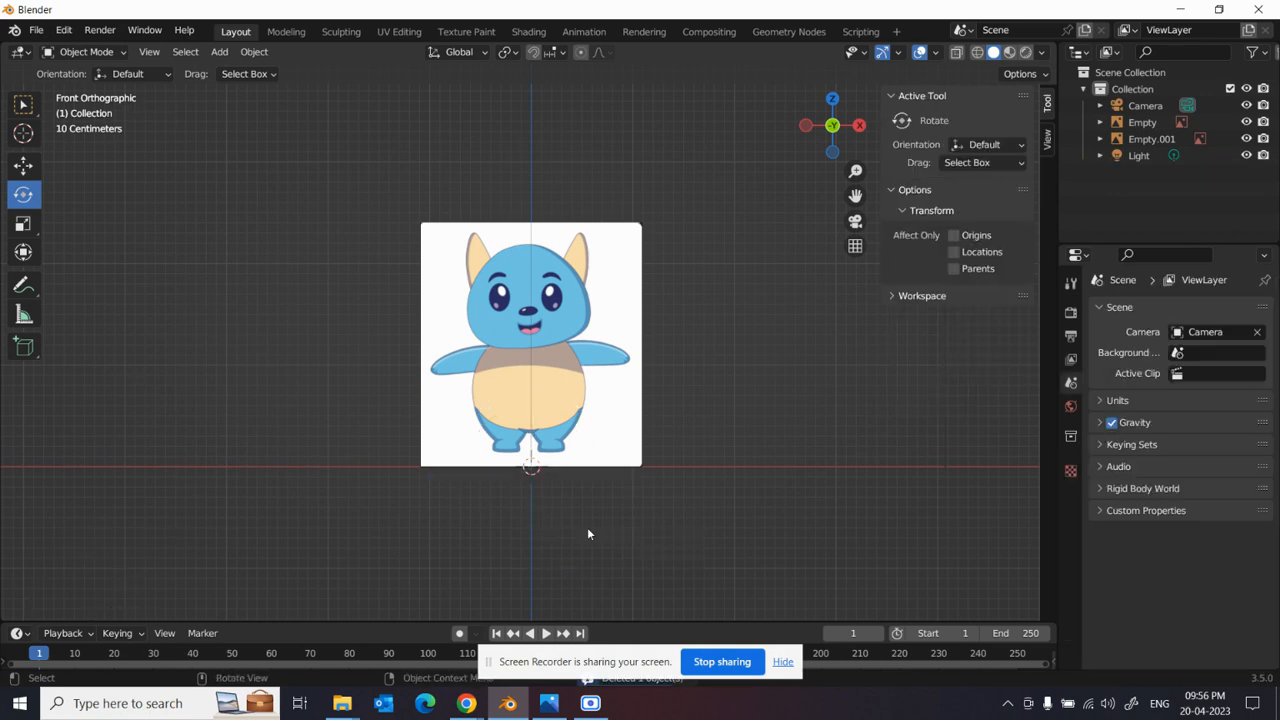
- Add a round cube mesh at the world origin and set its radius to 1
left_click(231, 61)
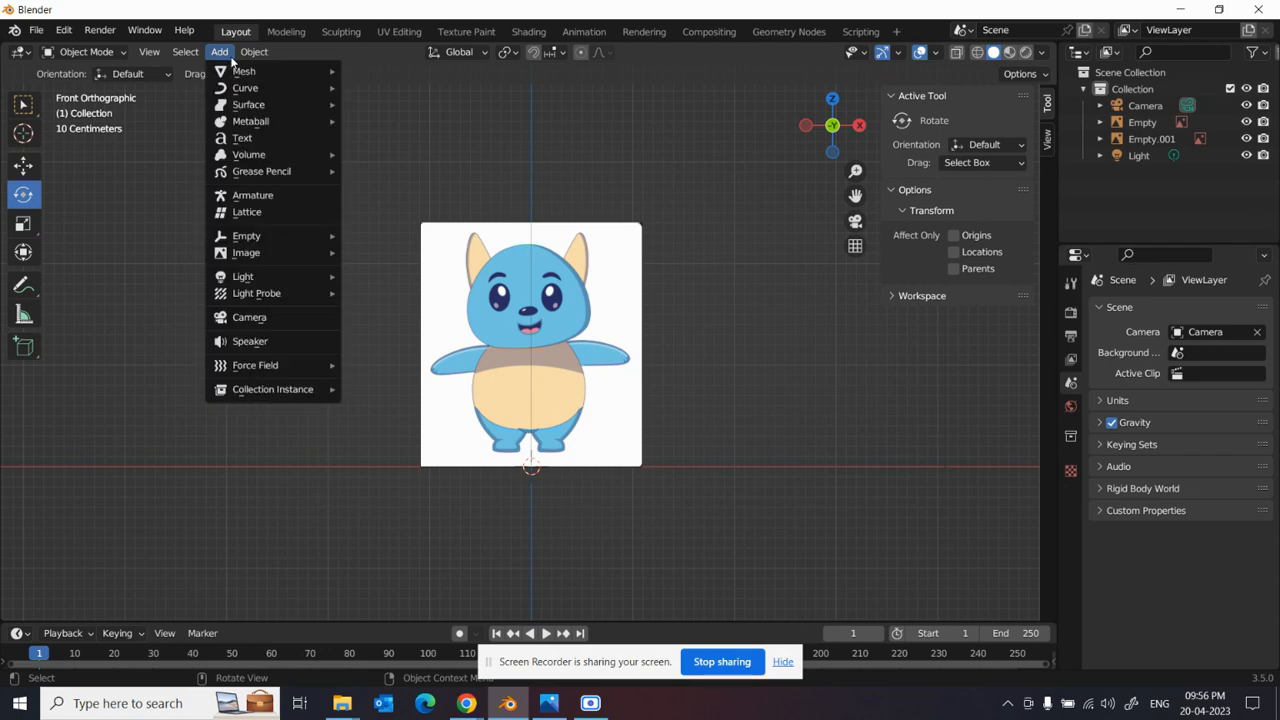
mouse_move(237, 74)
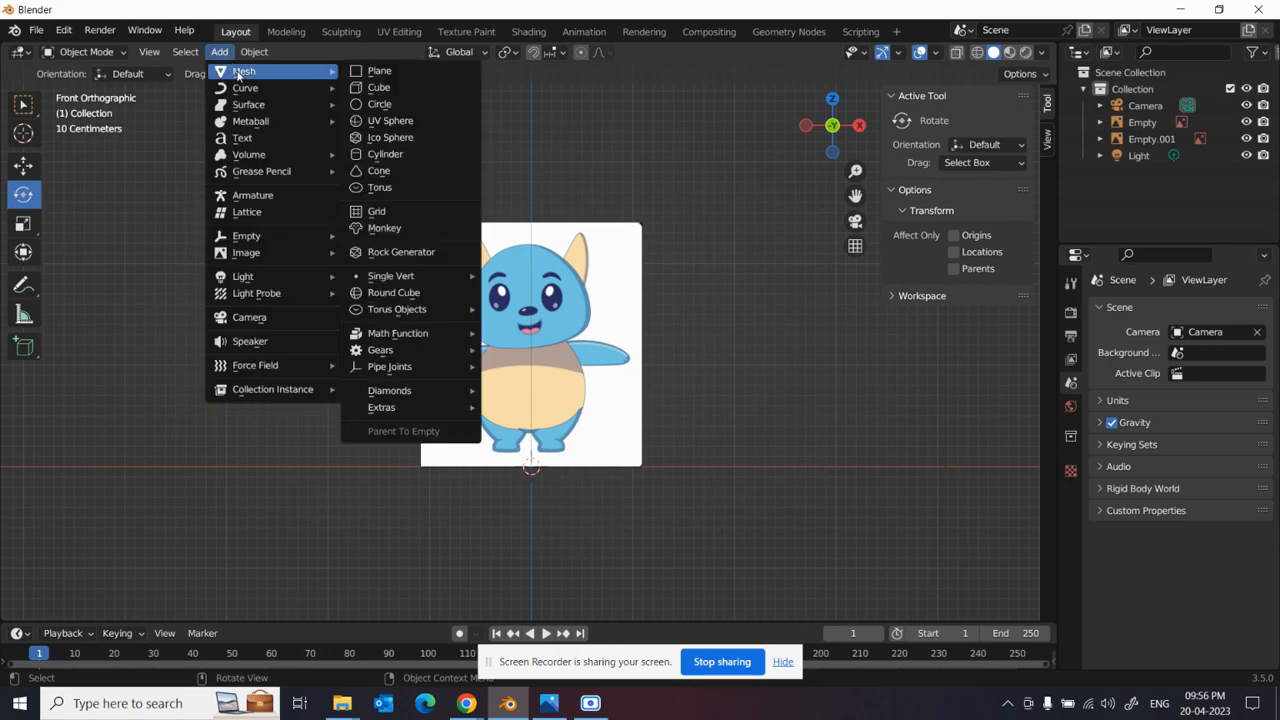
left_click(453, 293)
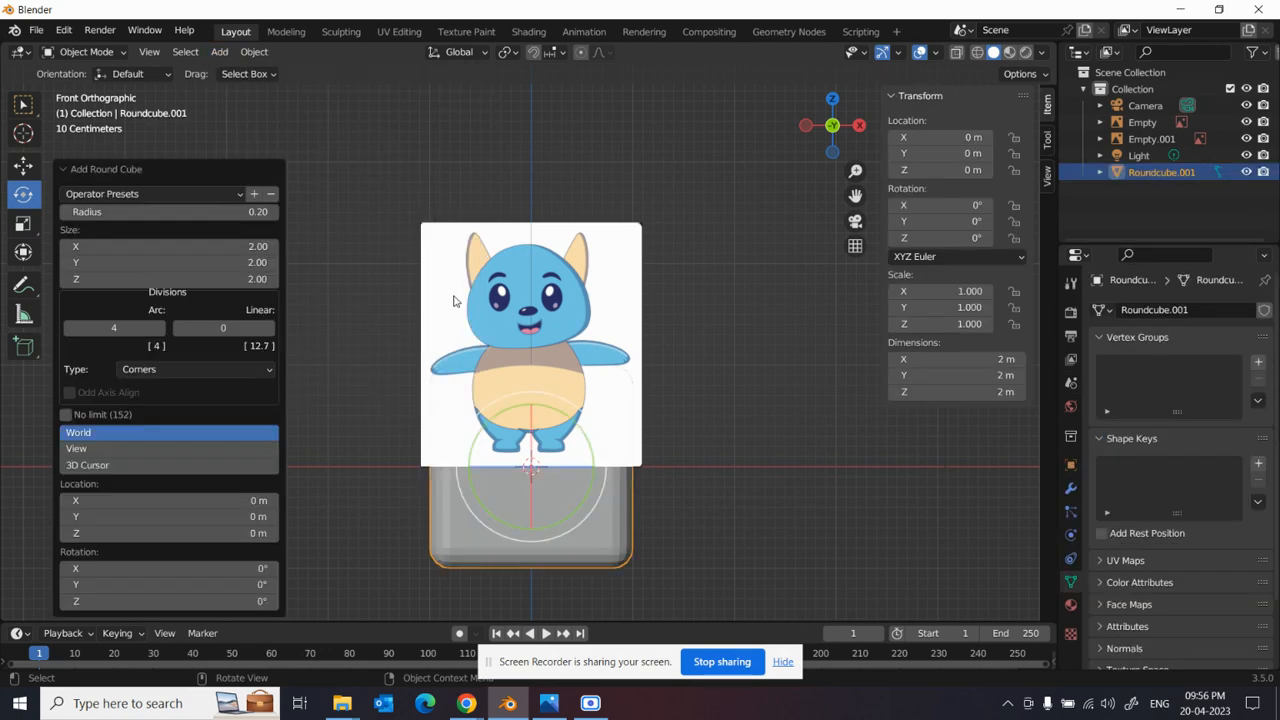
left_click(130, 170)
left_click(138, 607)
left_click(145, 213)
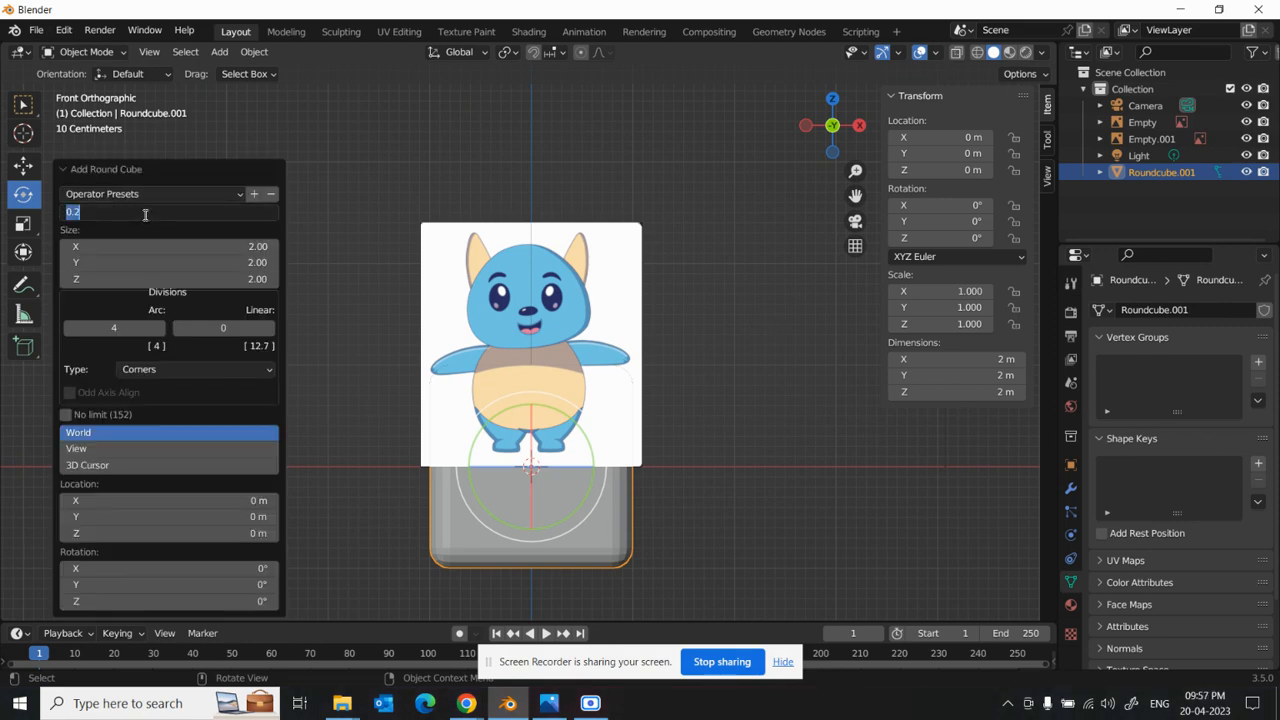
type("1")
key("Return")
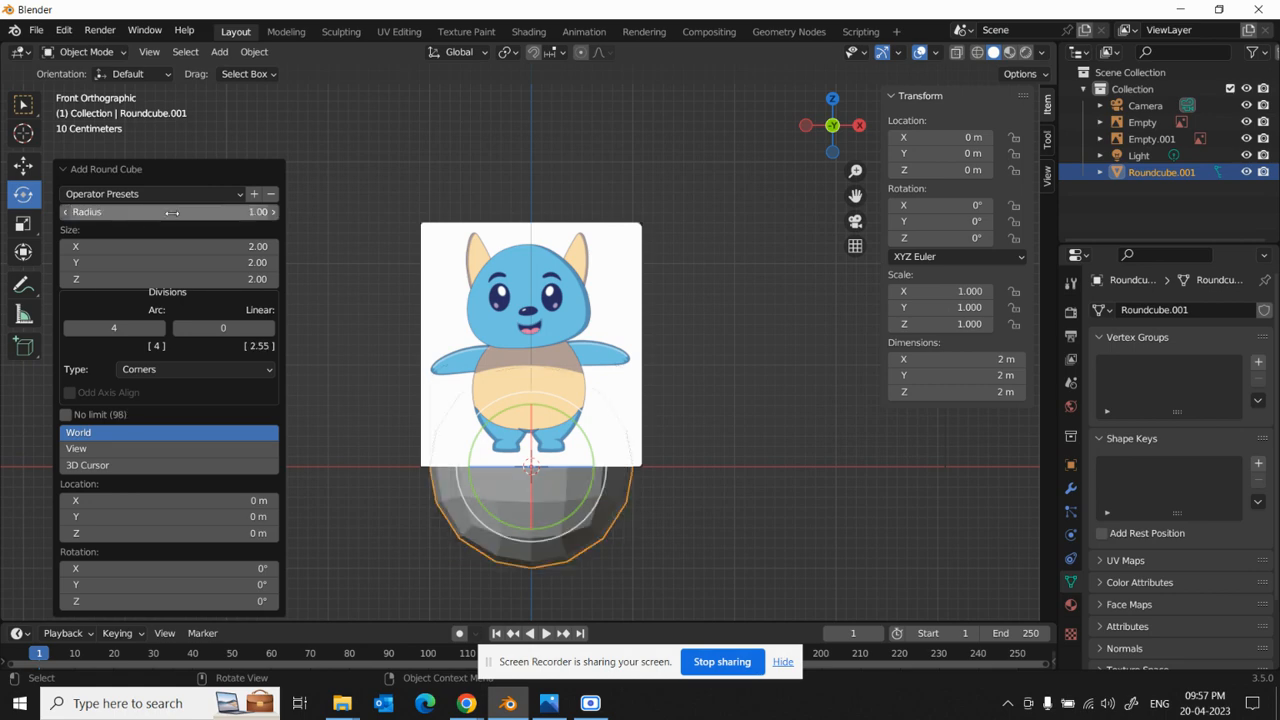
- Move the round cube straight up along Z by about 1.33 m, behind the mascot's front-view image
left_click(96, 147)
left_click(23, 165)
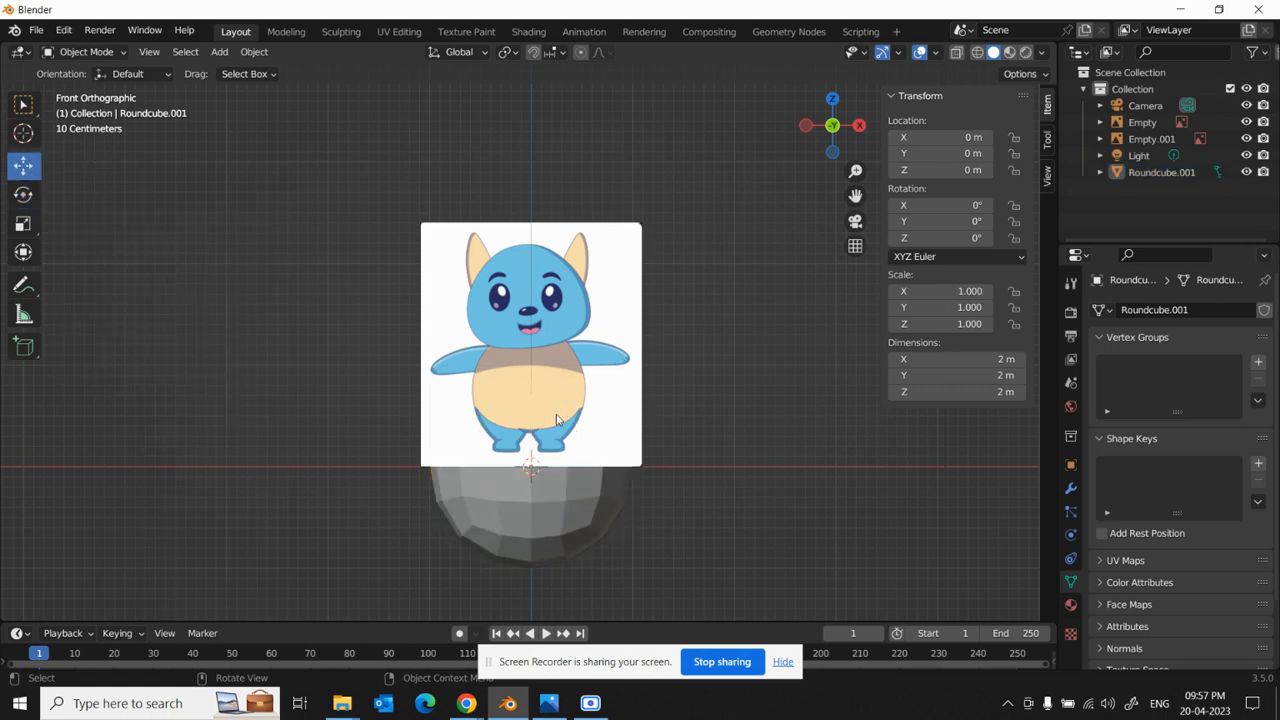
left_click(549, 509)
left_click_drag(533, 432, 562, 272)
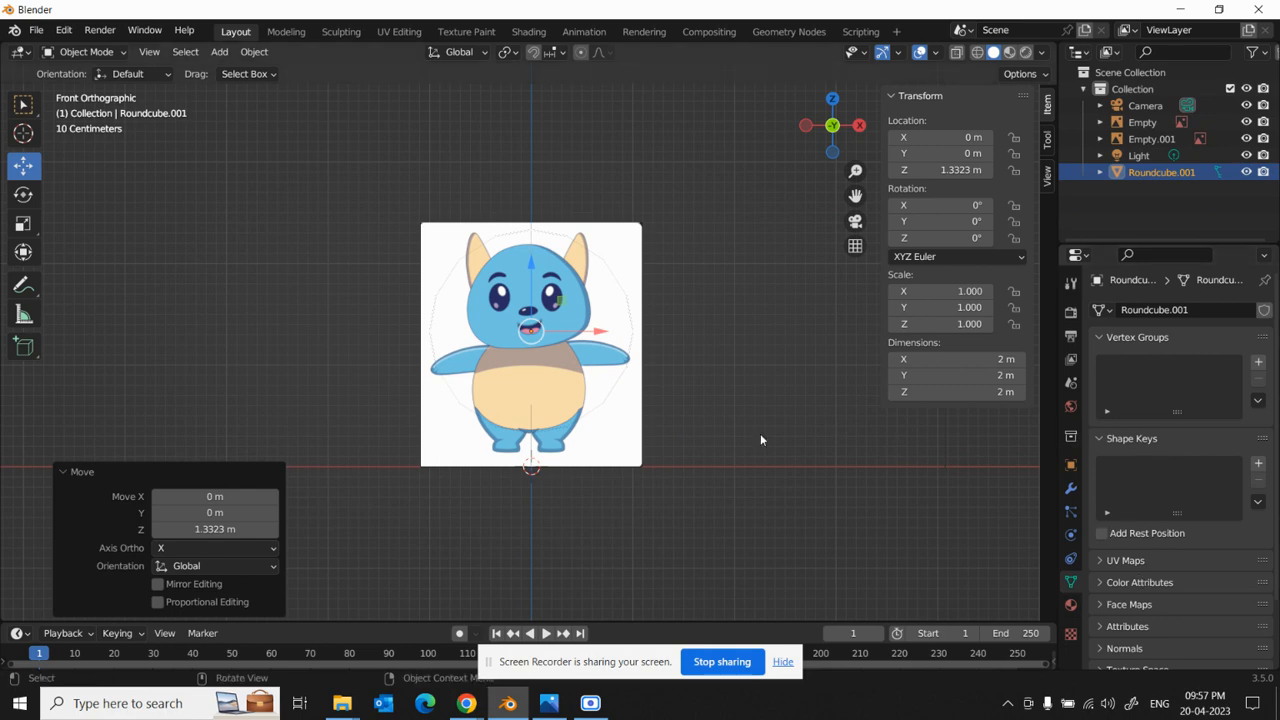
- Enable opacity on the front-view reference image and lower it to about 0.12
left_click(634, 434)
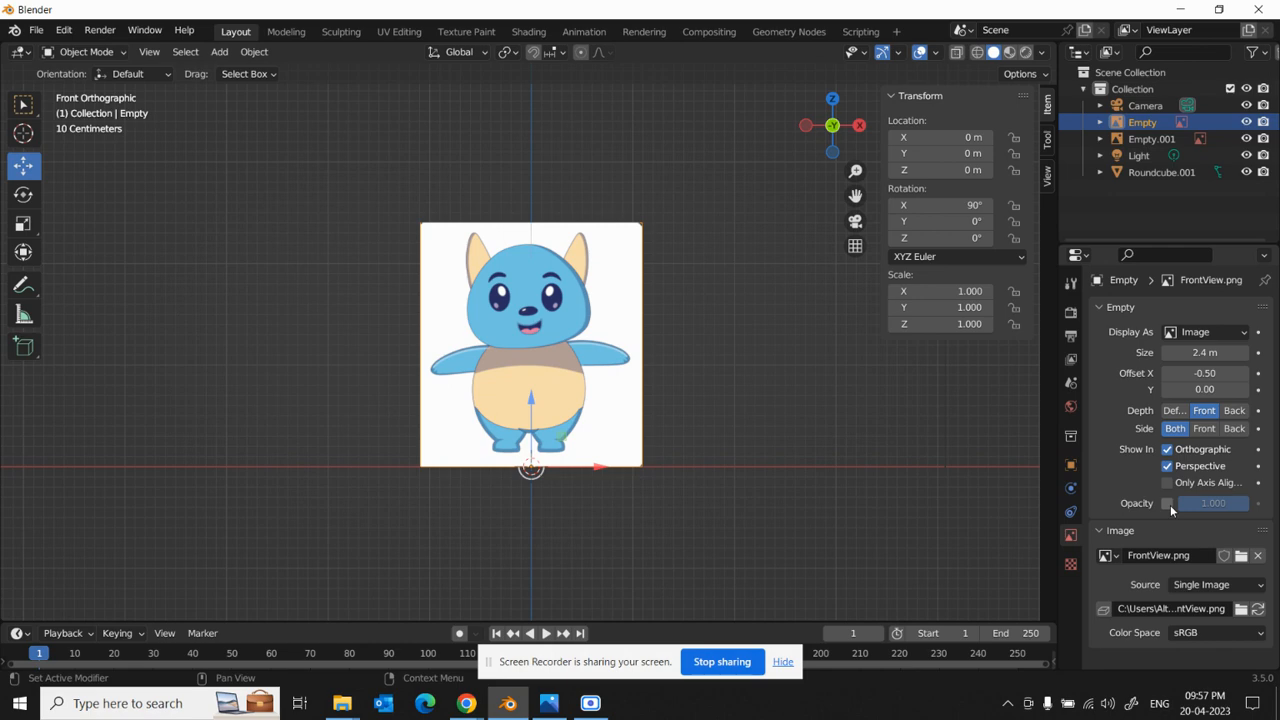
key("ctrl")
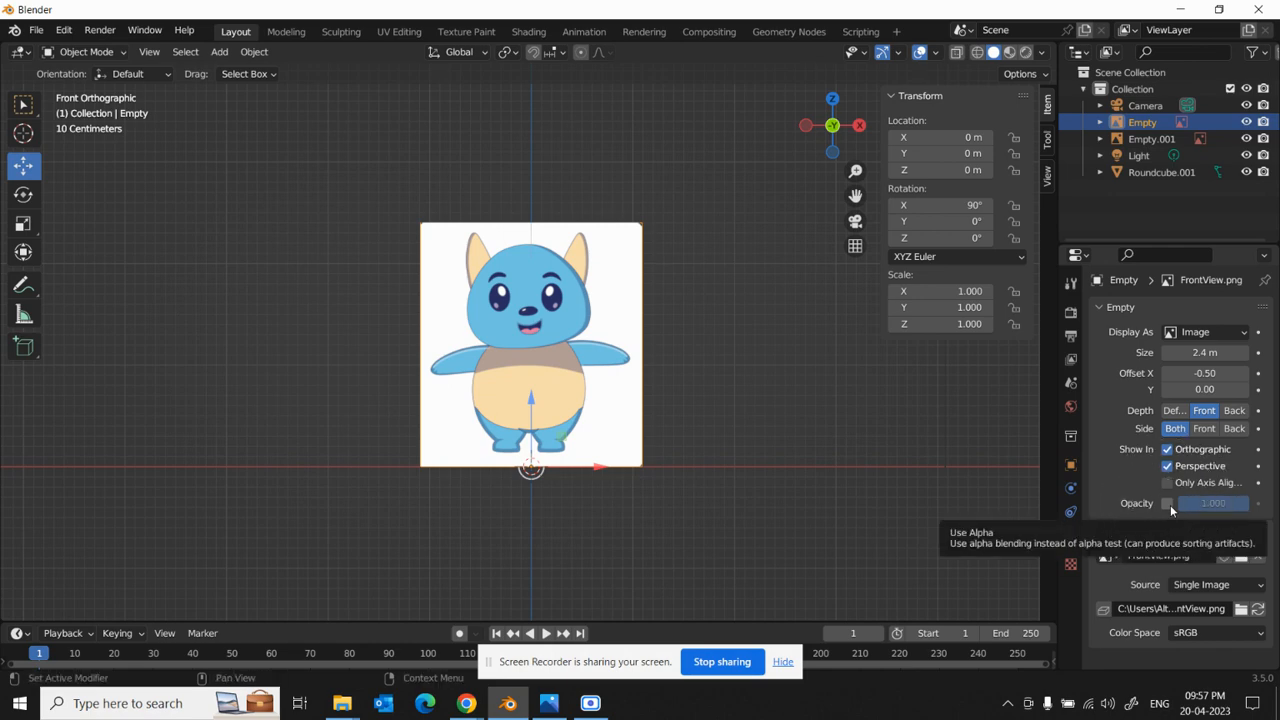
left_click(1167, 503)
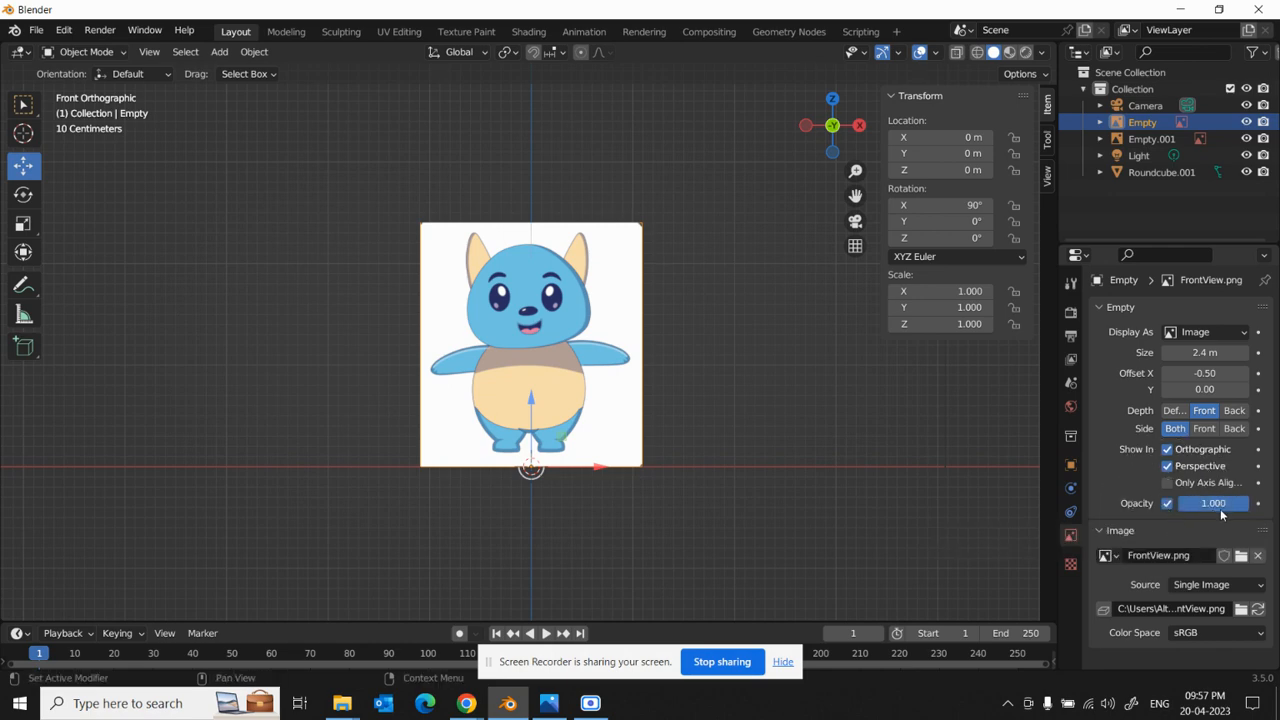
left_click_drag(1232, 508, 1201, 508)
left_click_drag(553, 343, 531, 340)
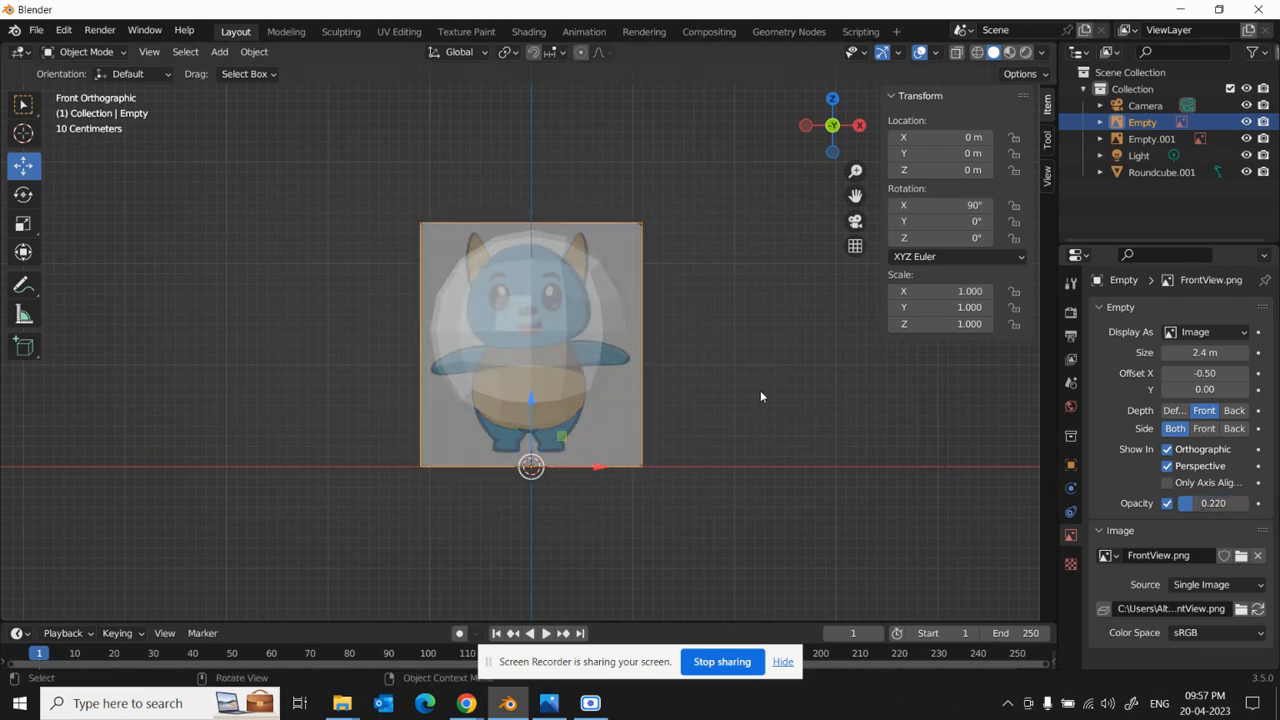
left_click_drag(1213, 503, 562, 334)
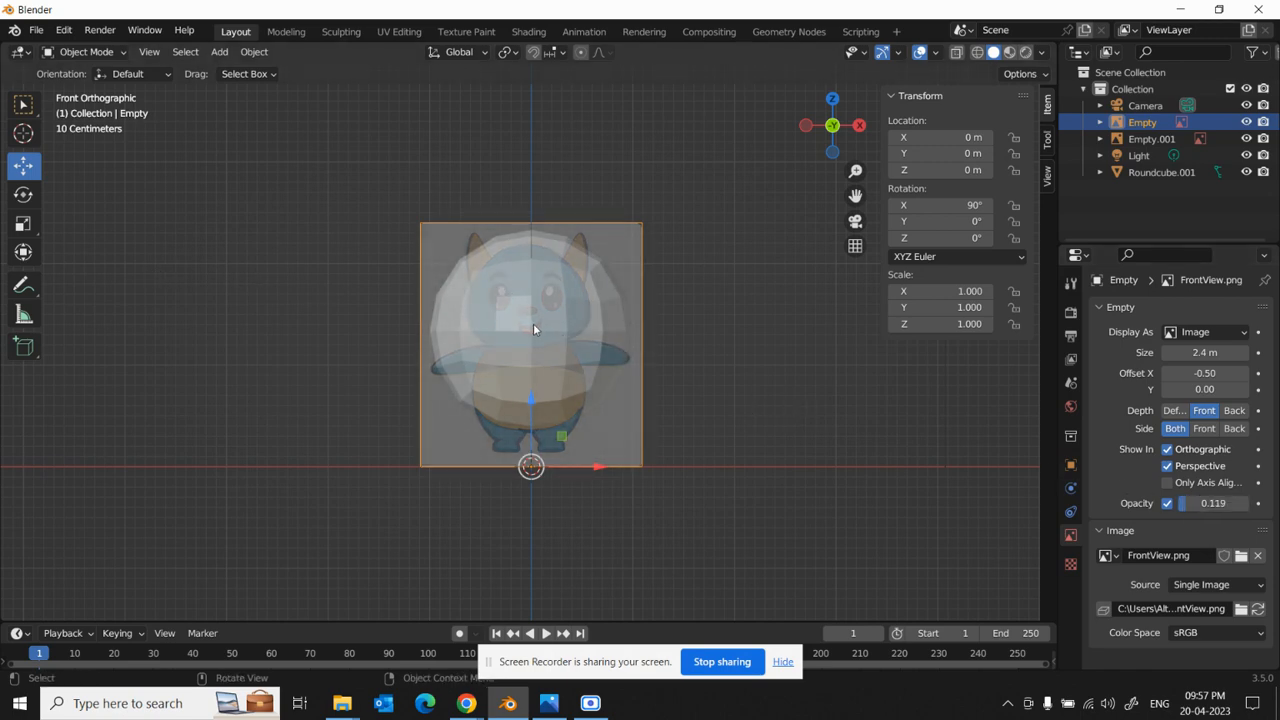
- Raise the round cube to about 1.75 m in Z over the mascot's head and scale it uniformly to about 0.5
left_click(555, 336)
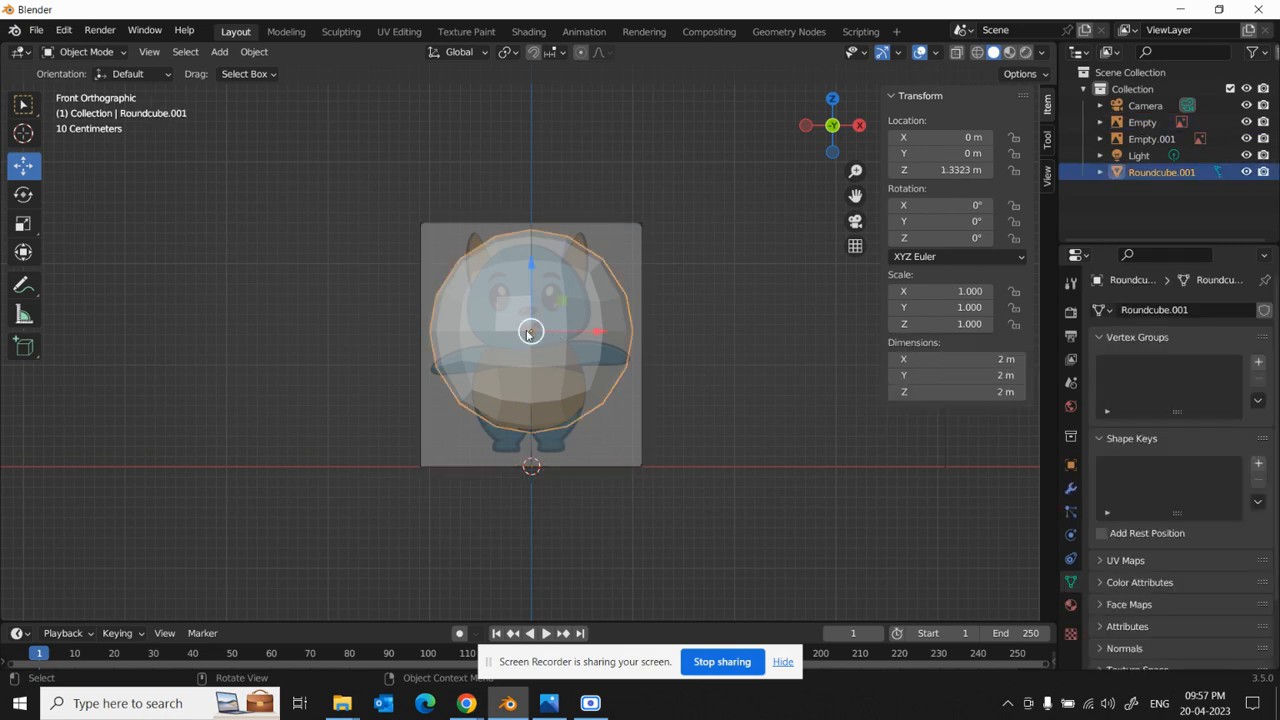
left_click_drag(535, 265, 537, 222)
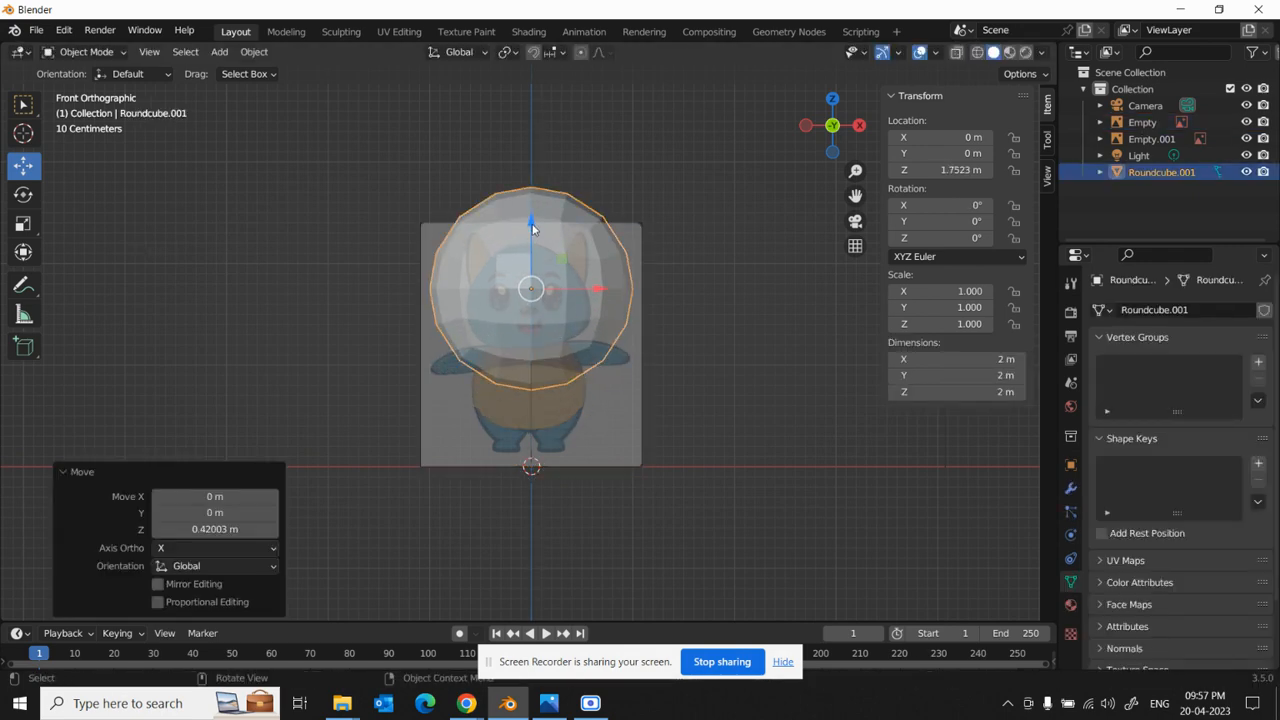
left_click(30, 226)
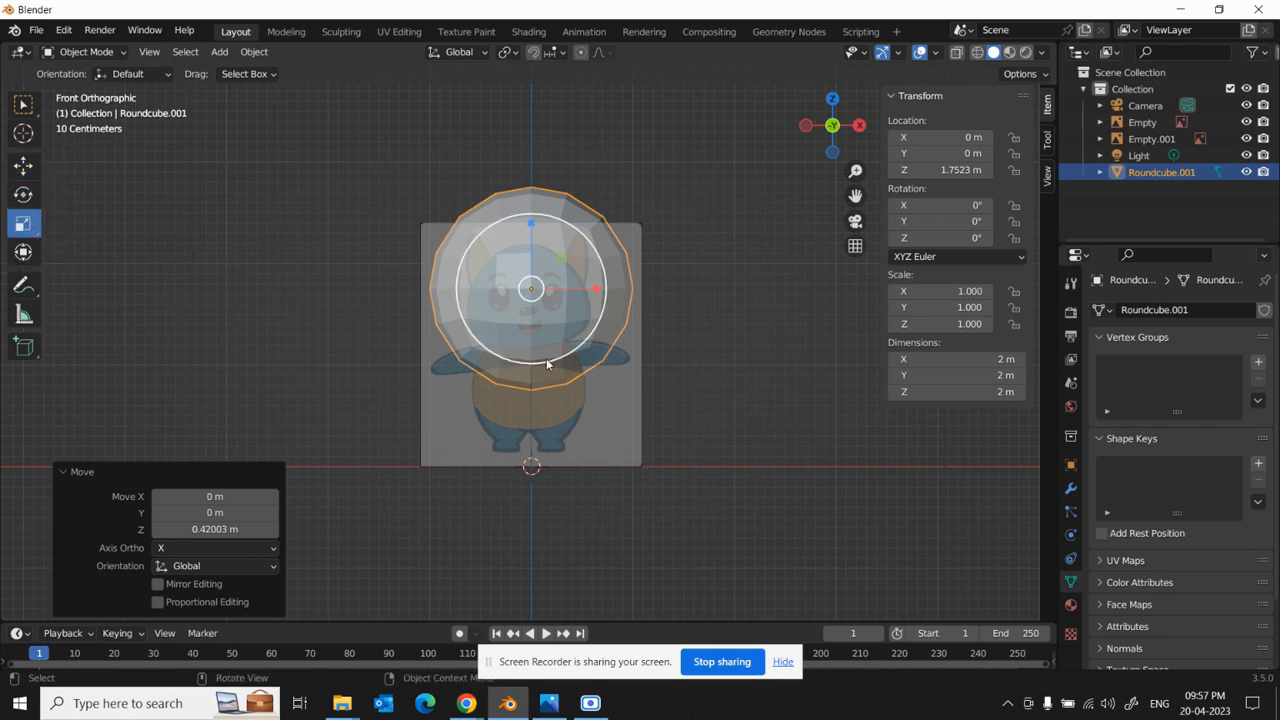
left_click_drag(546, 359, 531, 328)
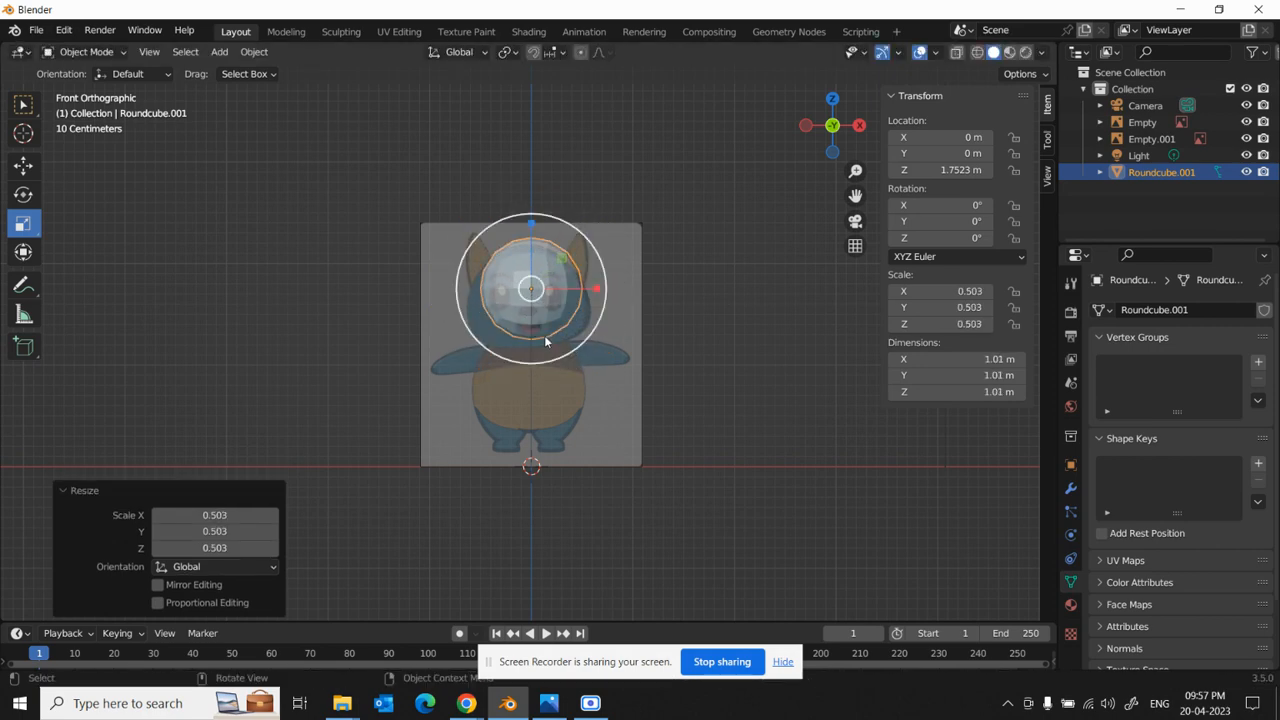
- Align the round cube with the mascot's head at about X -0.046 m and Z 1.68 m
left_click(33, 172)
left_click_drag(533, 232, 528, 237)
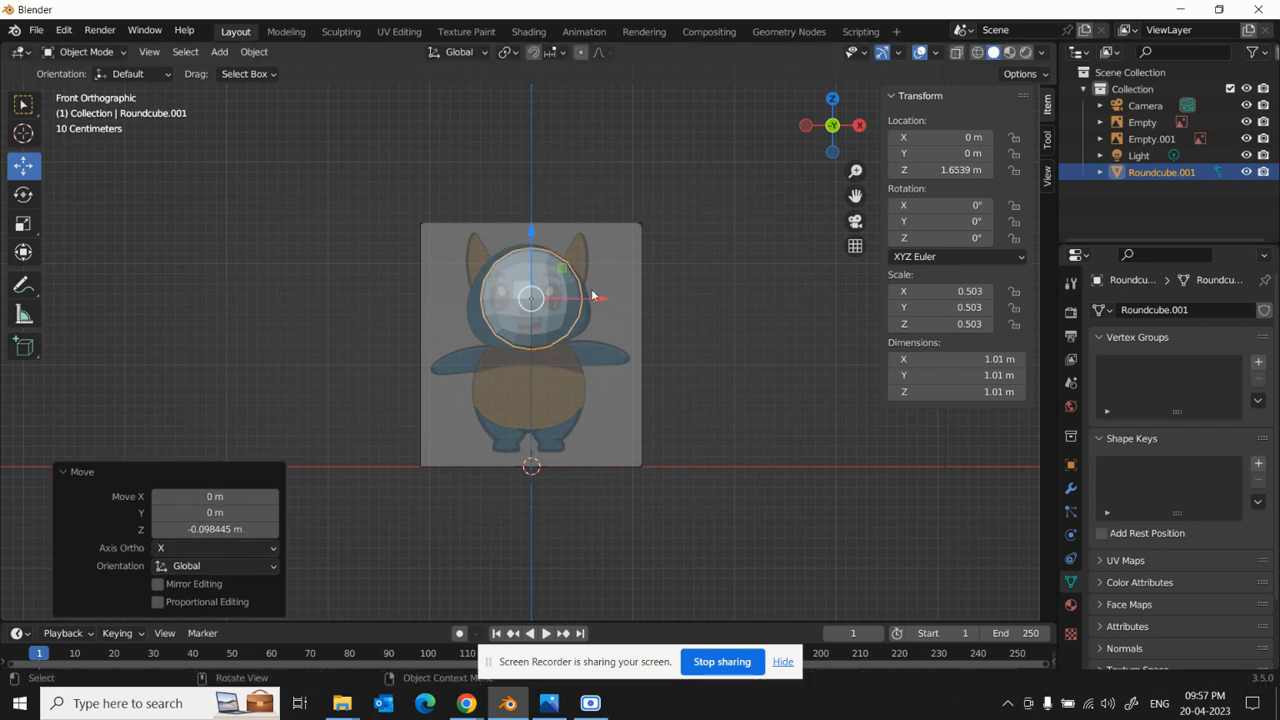
left_click_drag(598, 298, 592, 295)
scroll(546, 257, "up", 1)
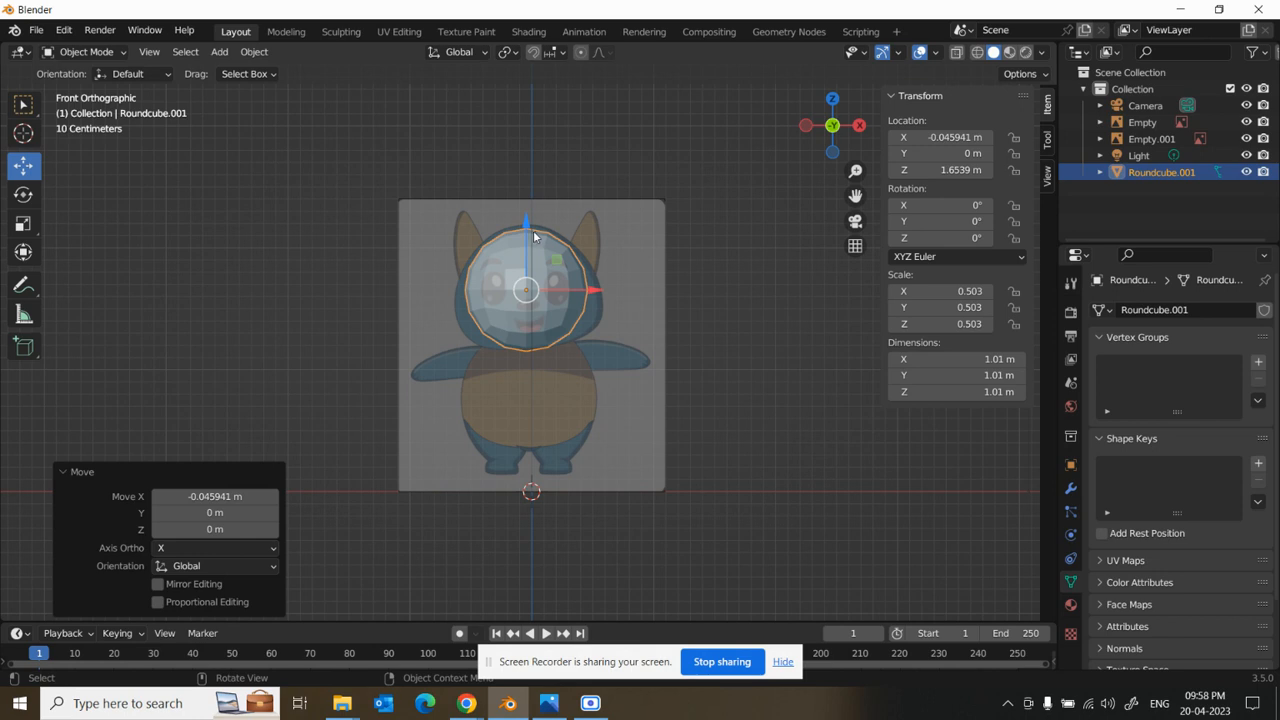
left_click_drag(527, 224, 527, 220)
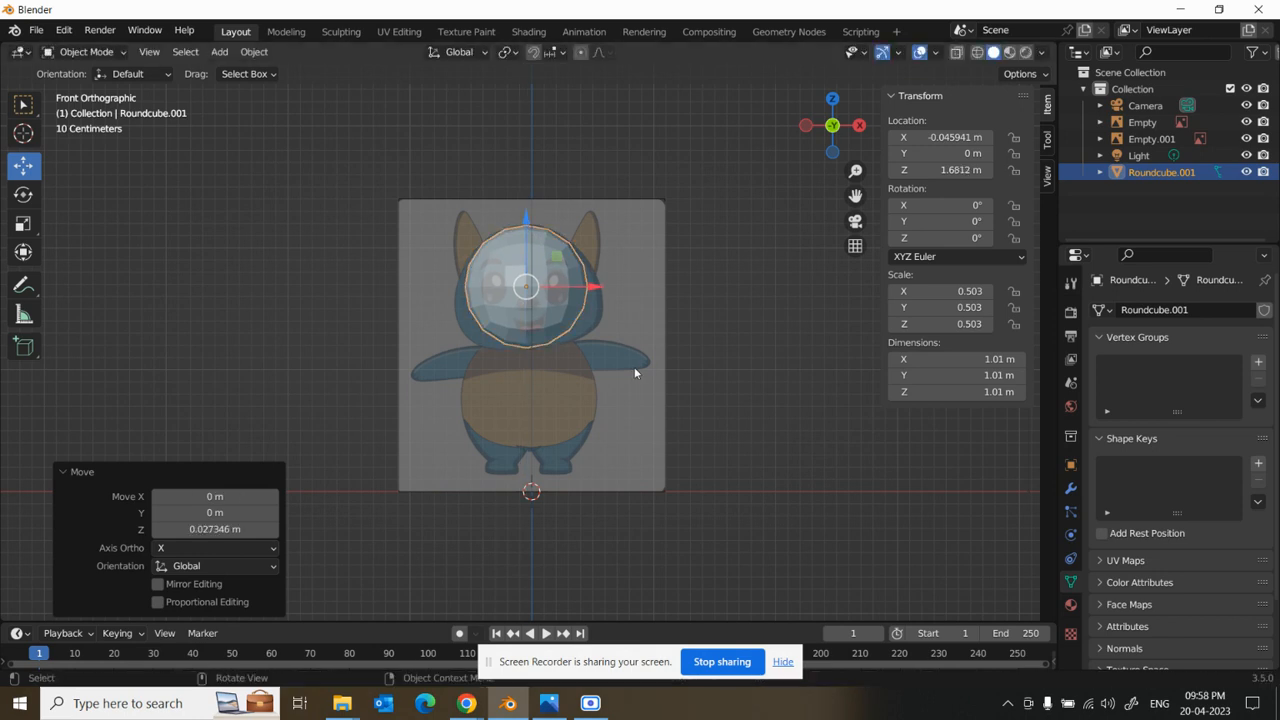
- Set the X offset of the front-view reference image to -0.49
left_click(634, 367)
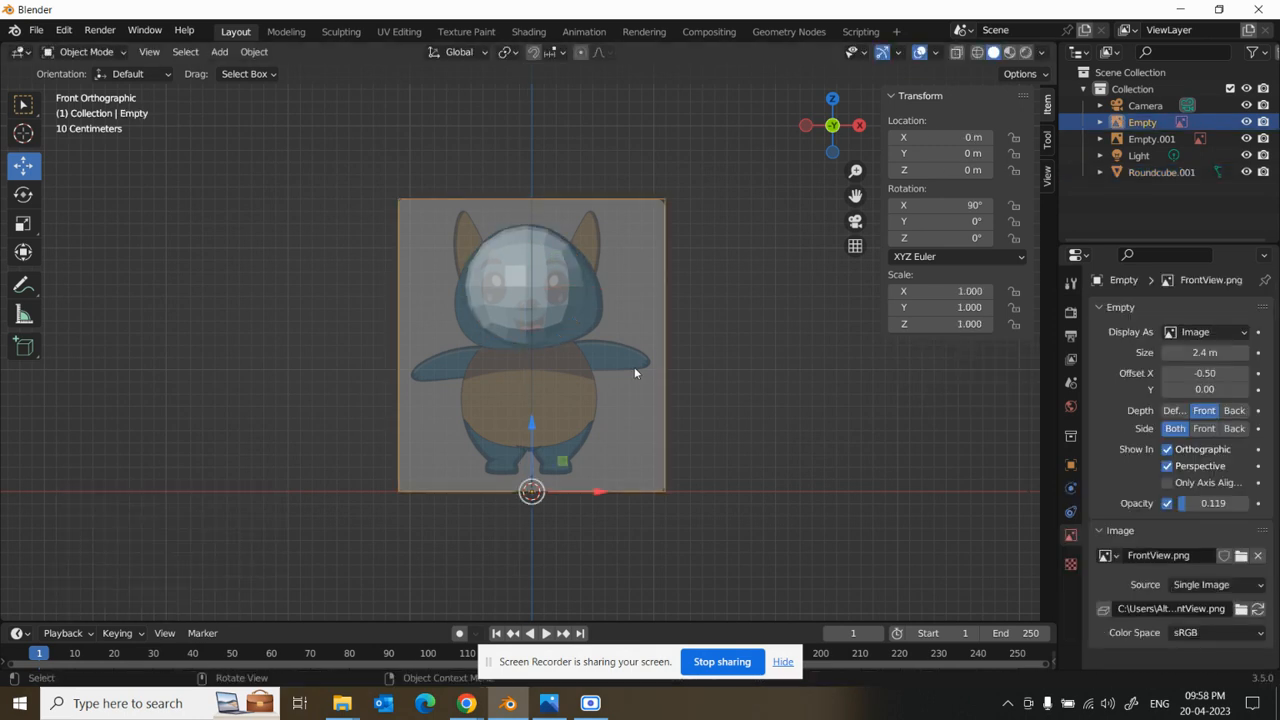
left_click(1244, 374)
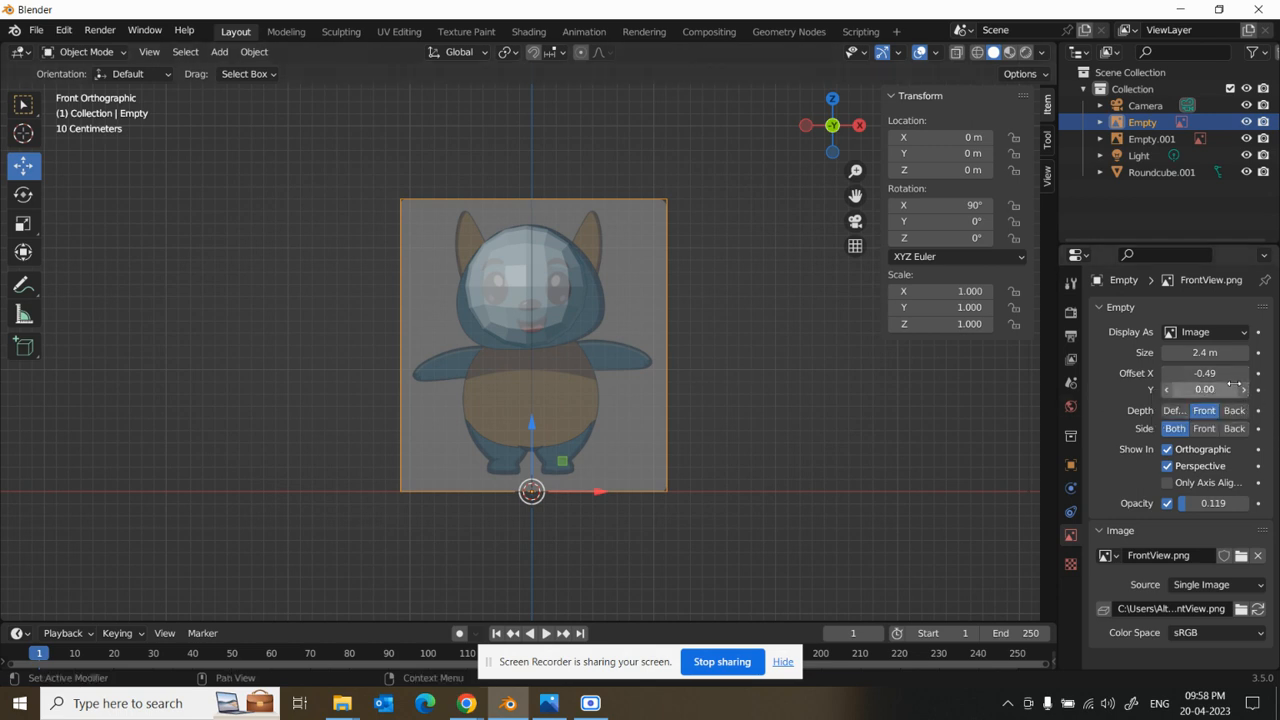
- Lower the round cube slightly to about Z 1.676 m and switch it to Edit Mode
left_click(566, 302)
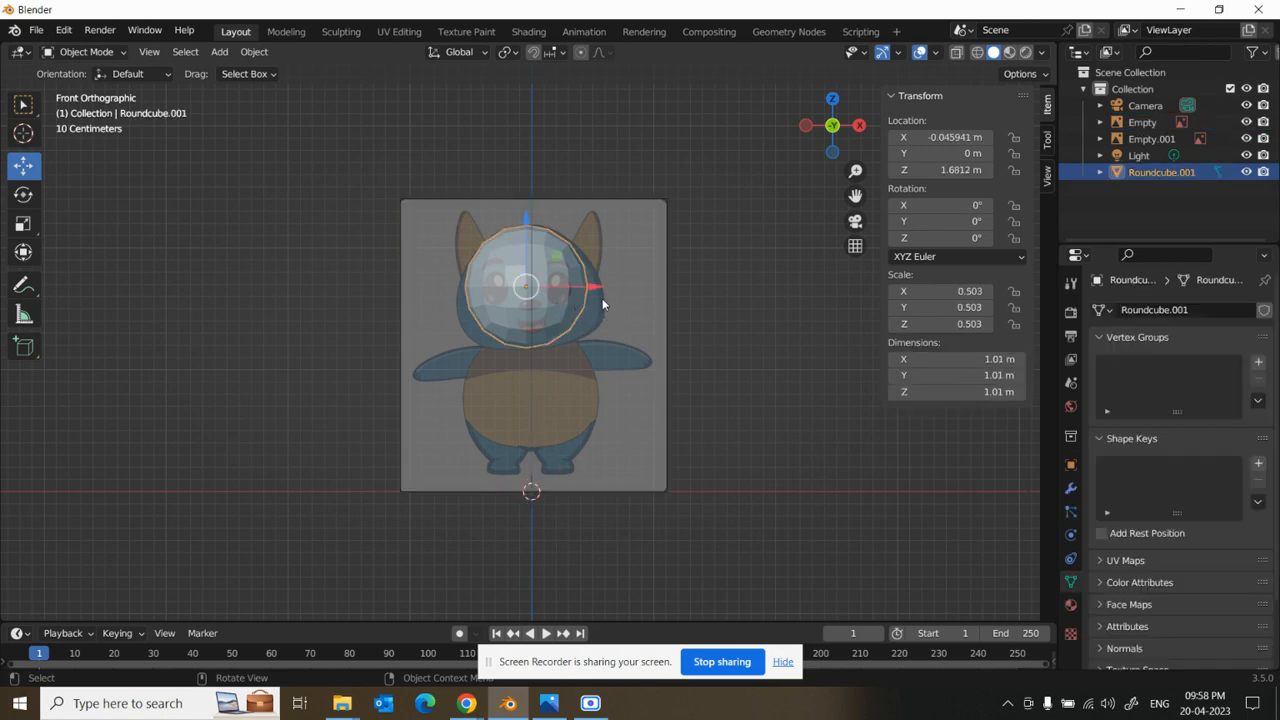
left_click_drag(525, 217, 528, 220)
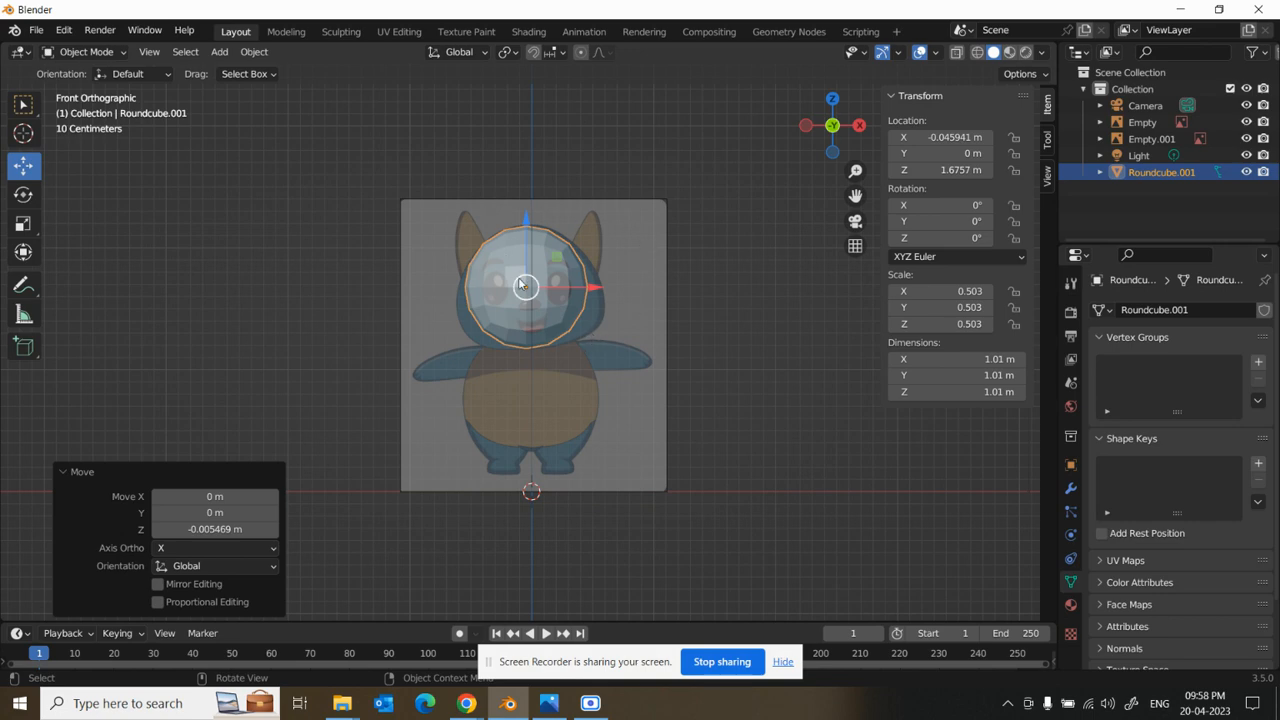
left_click(71, 55)
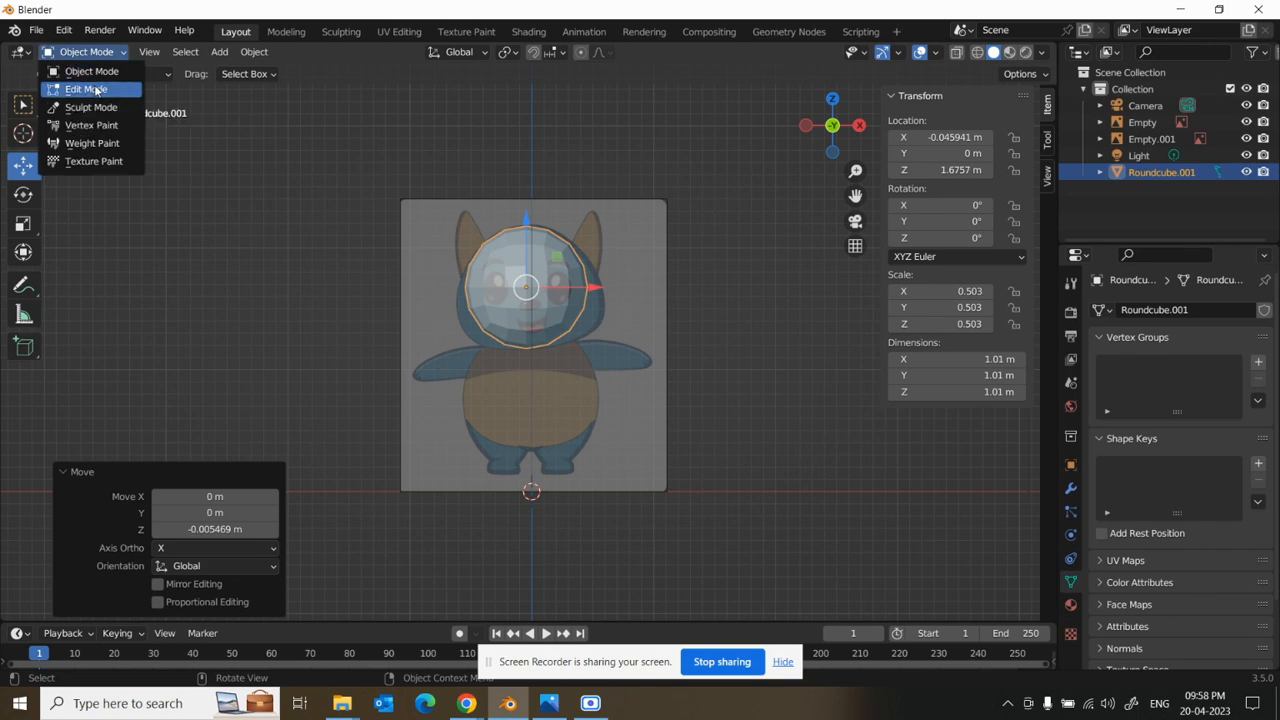
left_click(96, 90)
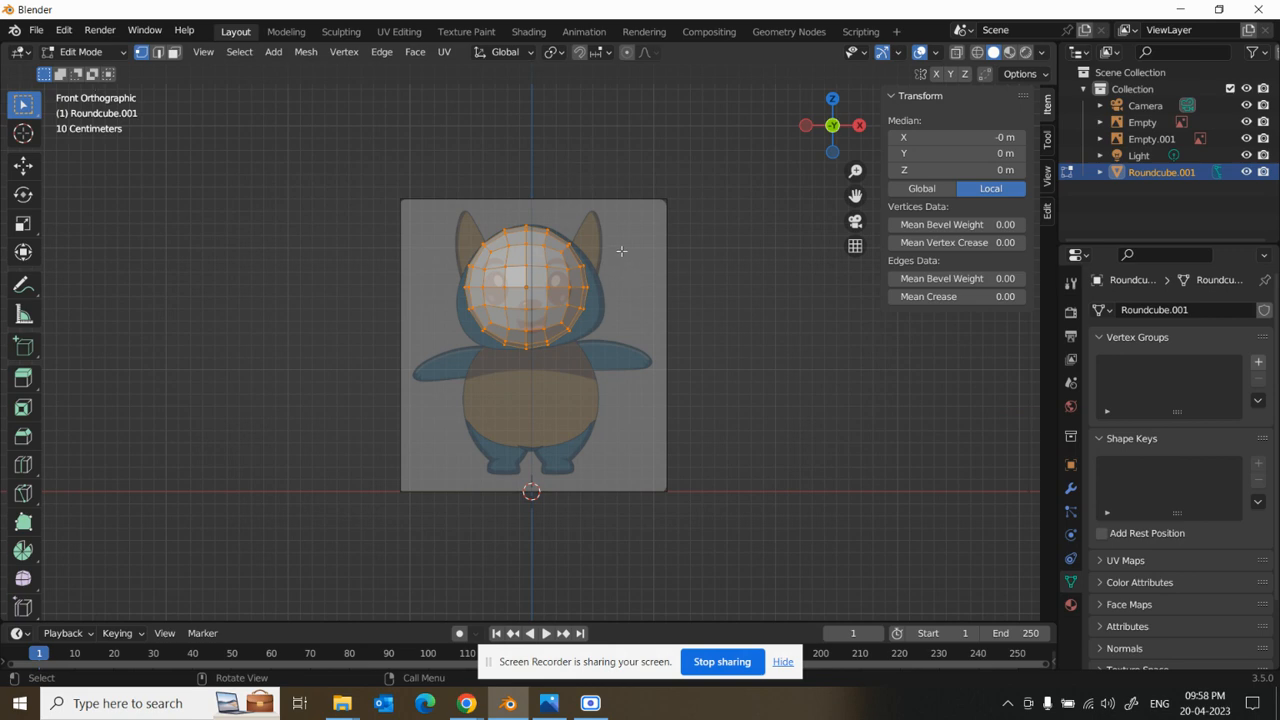
- In wireframe display, select all faces of the round cube's +X half, front and back, and delete those faces
left_click(979, 55)
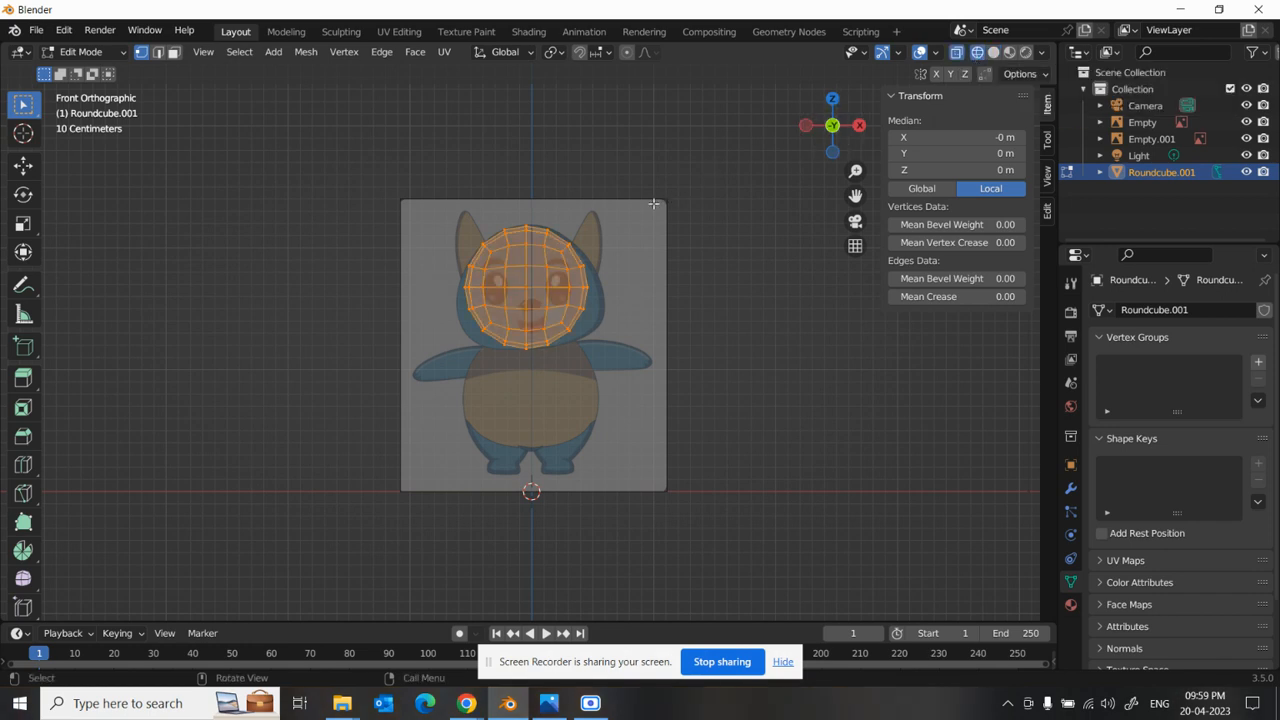
key("alt+a")
key("b")
left_click_drag(645, 168, 529, 405)
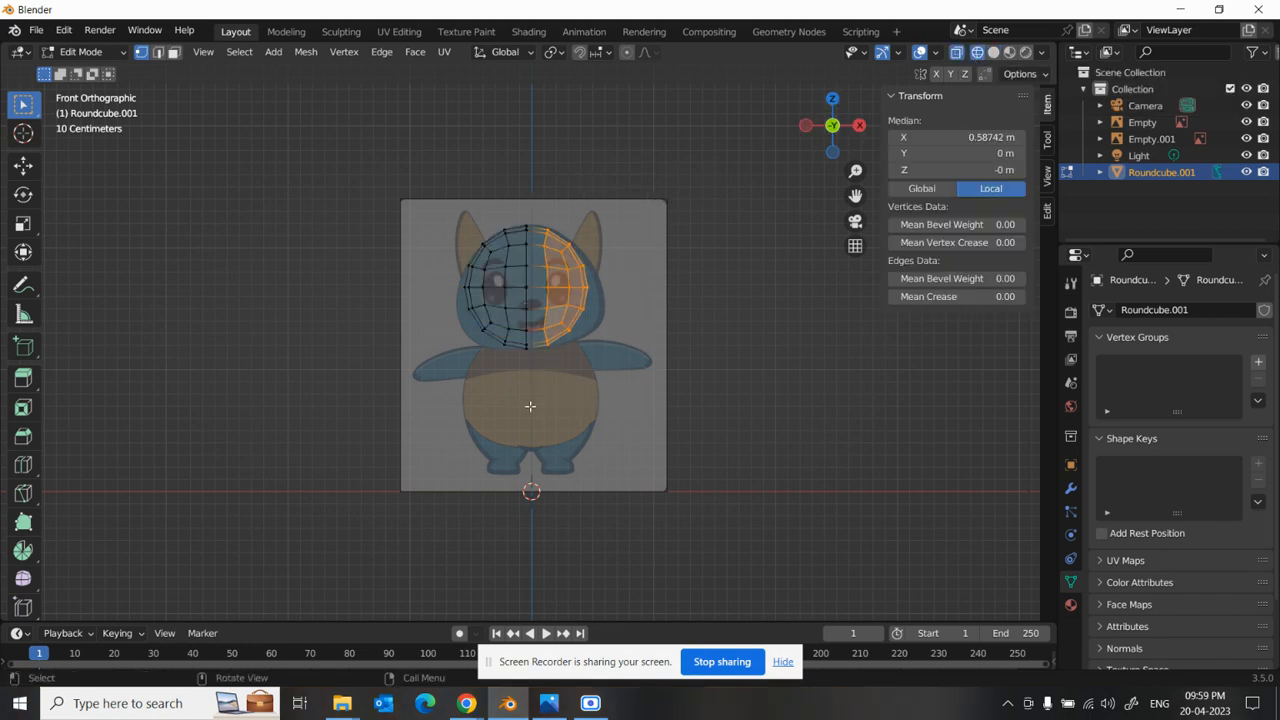
left_click(174, 53)
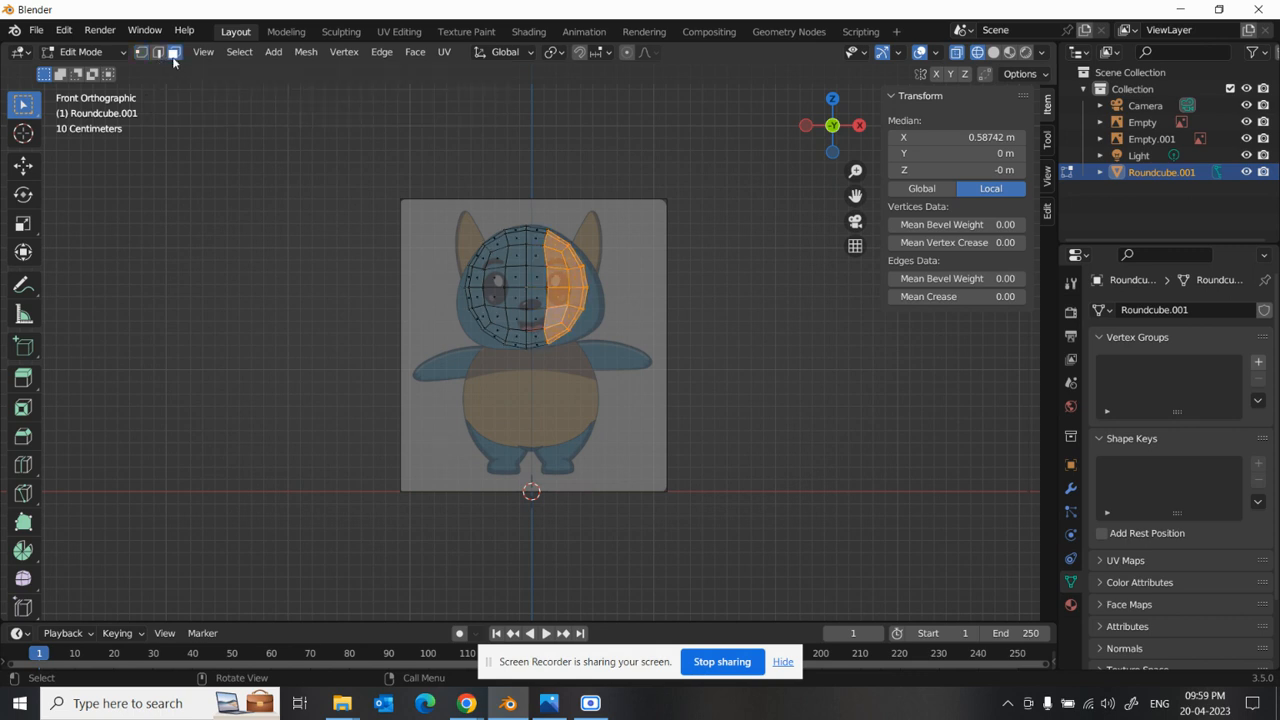
left_click(701, 164)
left_click_drag(701, 164, 527, 393)
key("x")
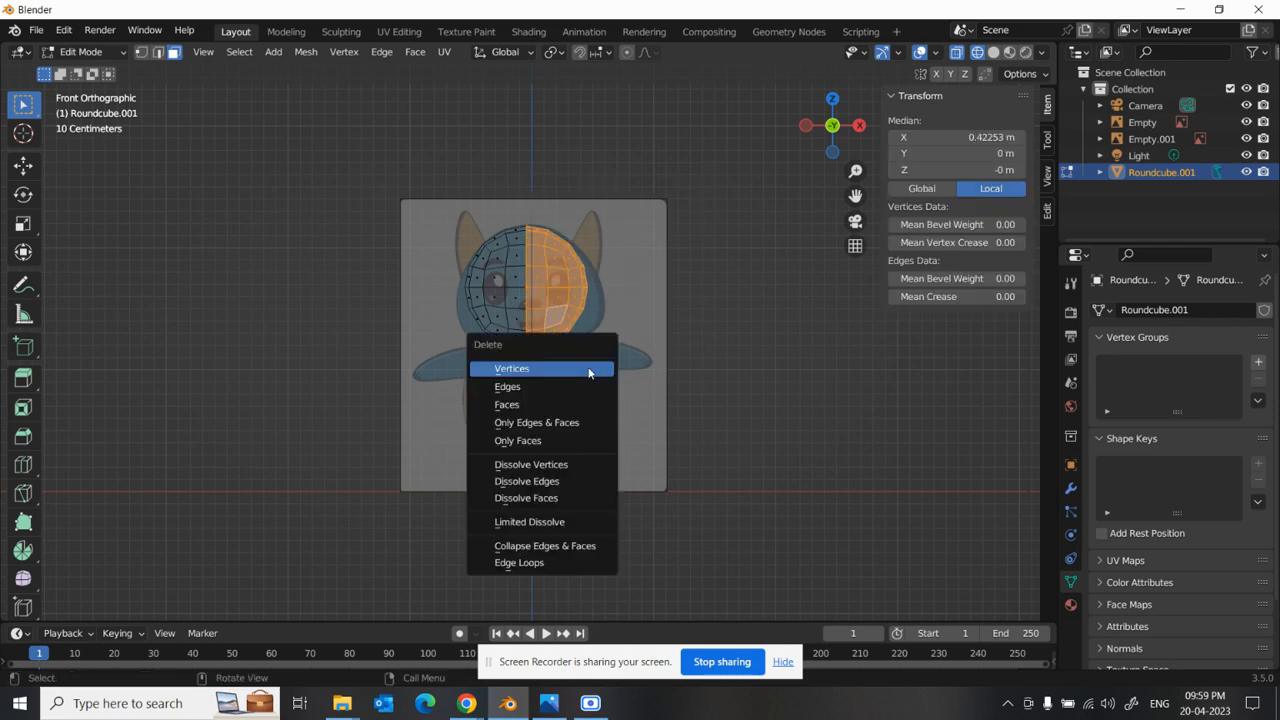
left_click(572, 404)
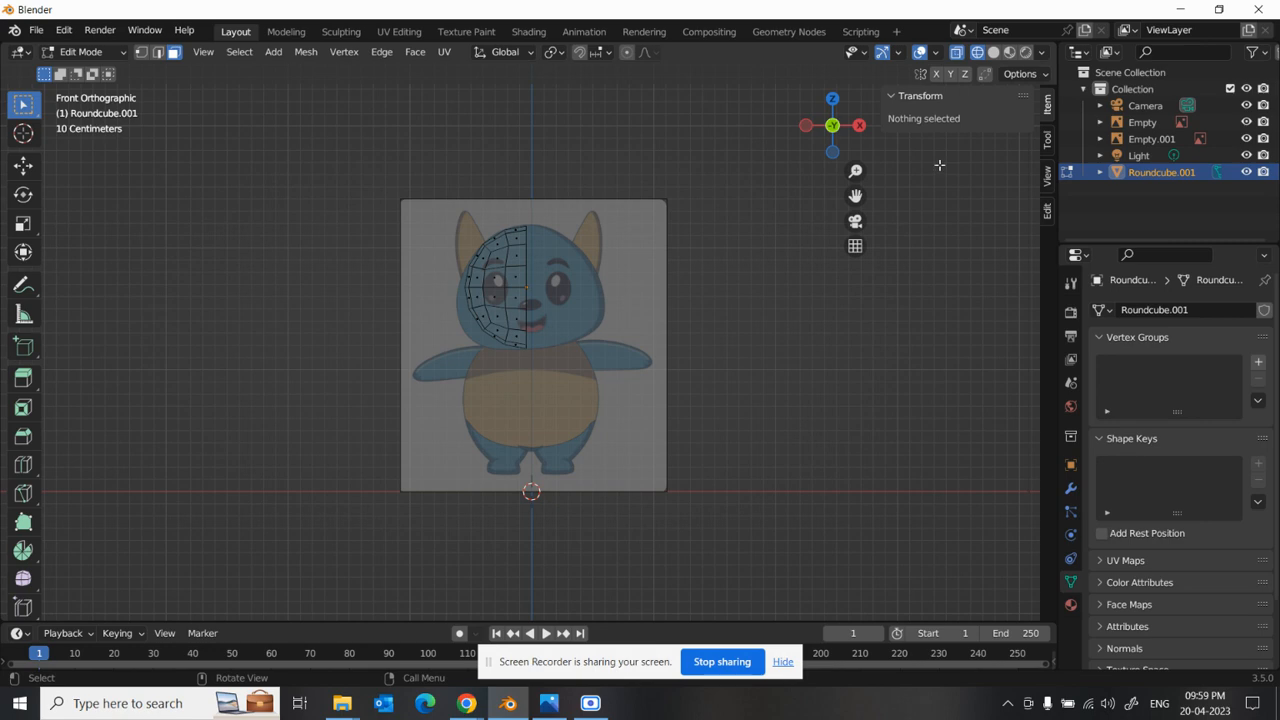
left_click(978, 57)
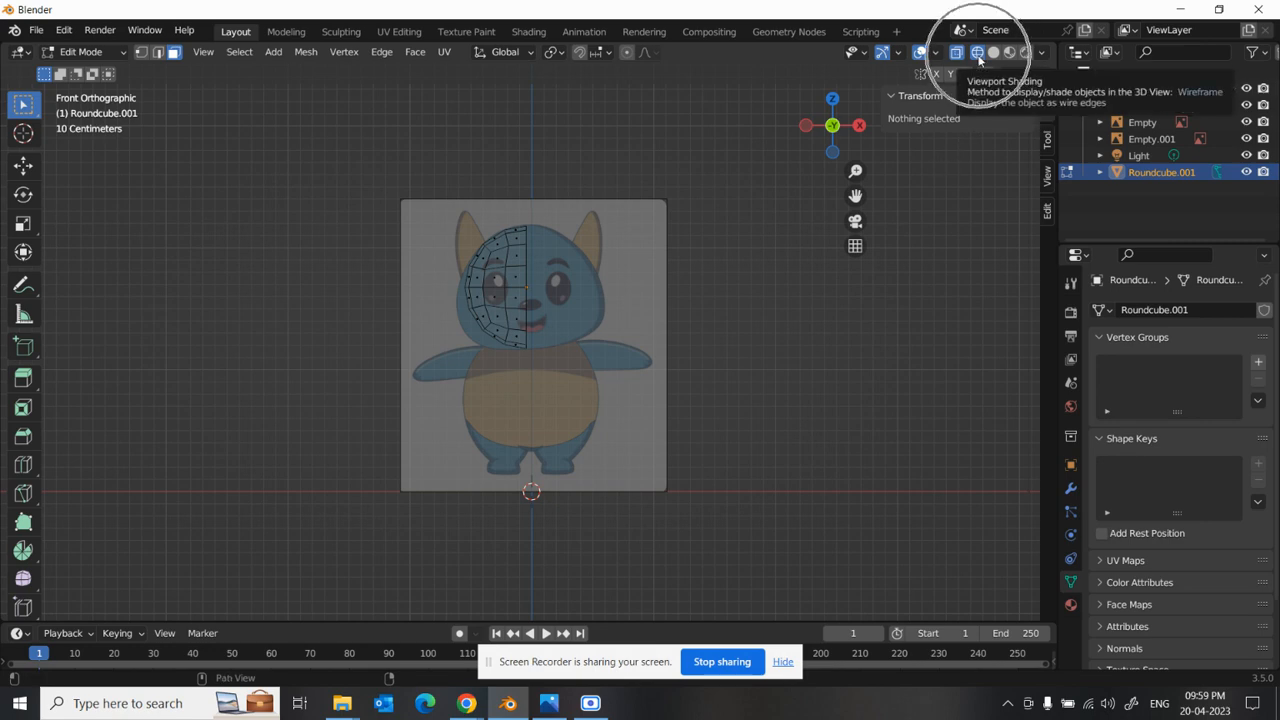
left_click(978, 57)
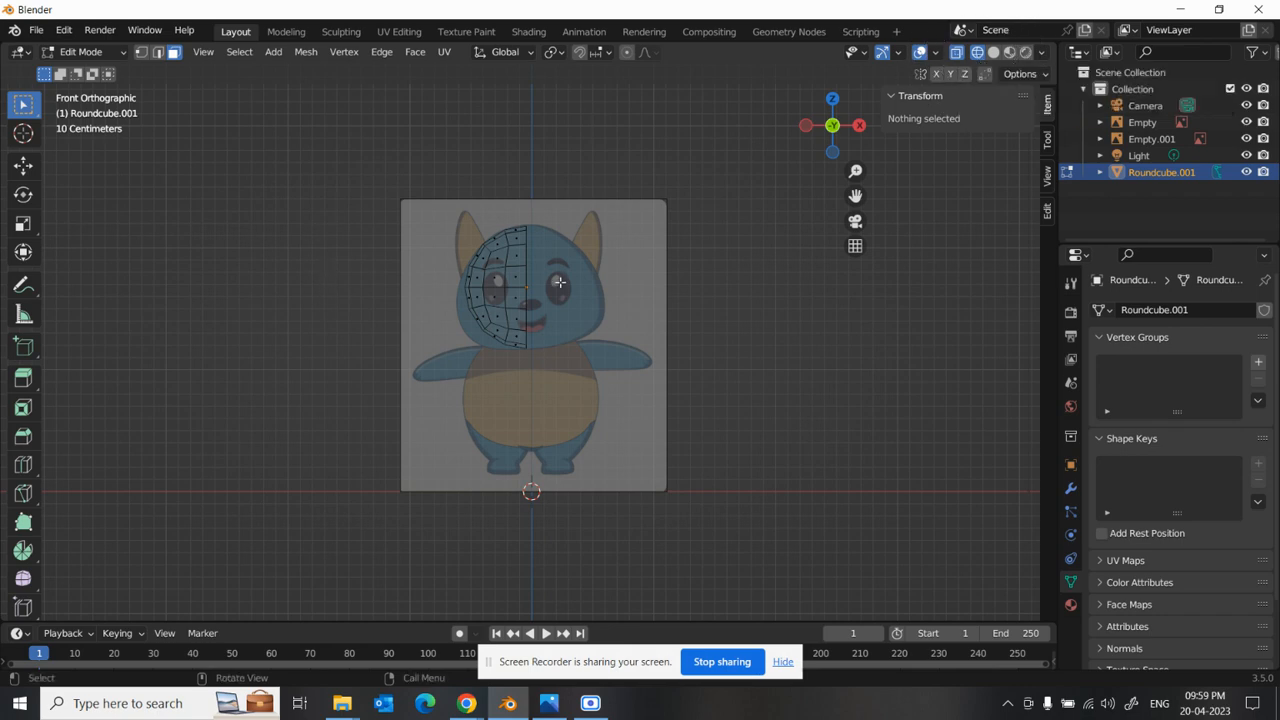
- Add an X-axis Mirror modifier to the remaining half head and preview it in Object Mode before returning to Edit Mode
scroll(557, 281, "up", 3)
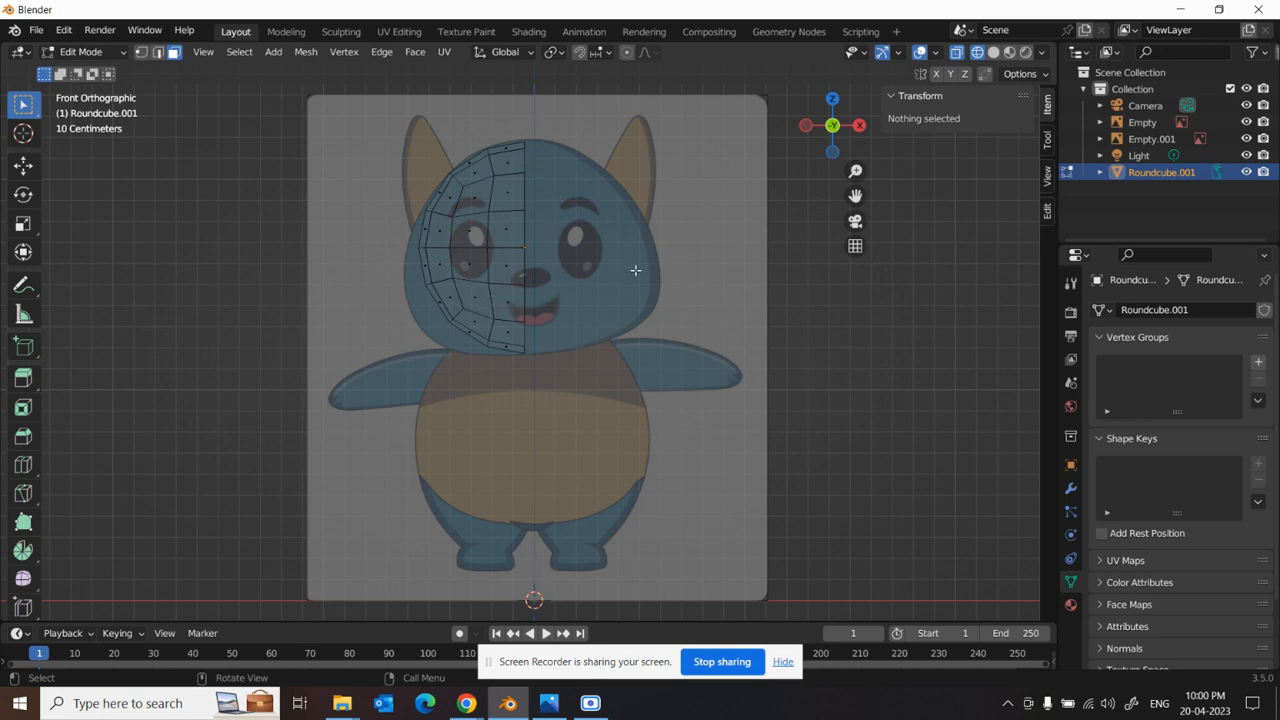
left_click(1071, 496)
key("ctrl")
key("ctrl")
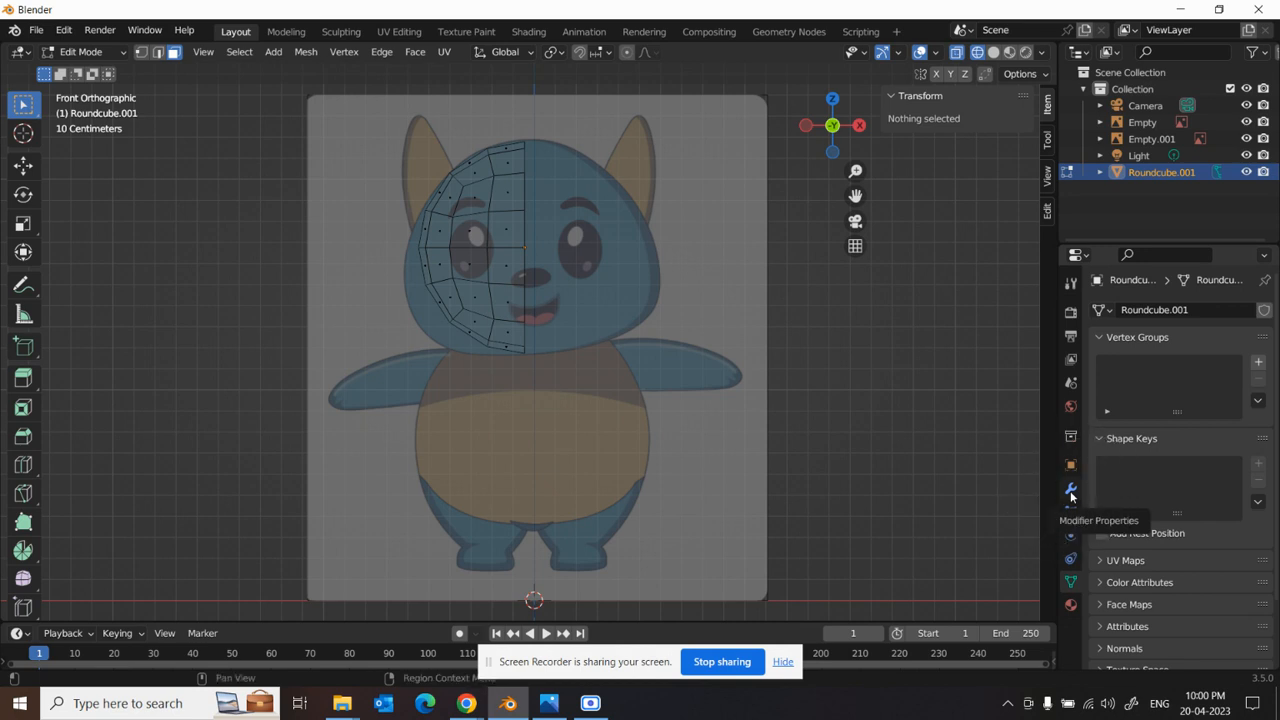
left_click(1071, 494)
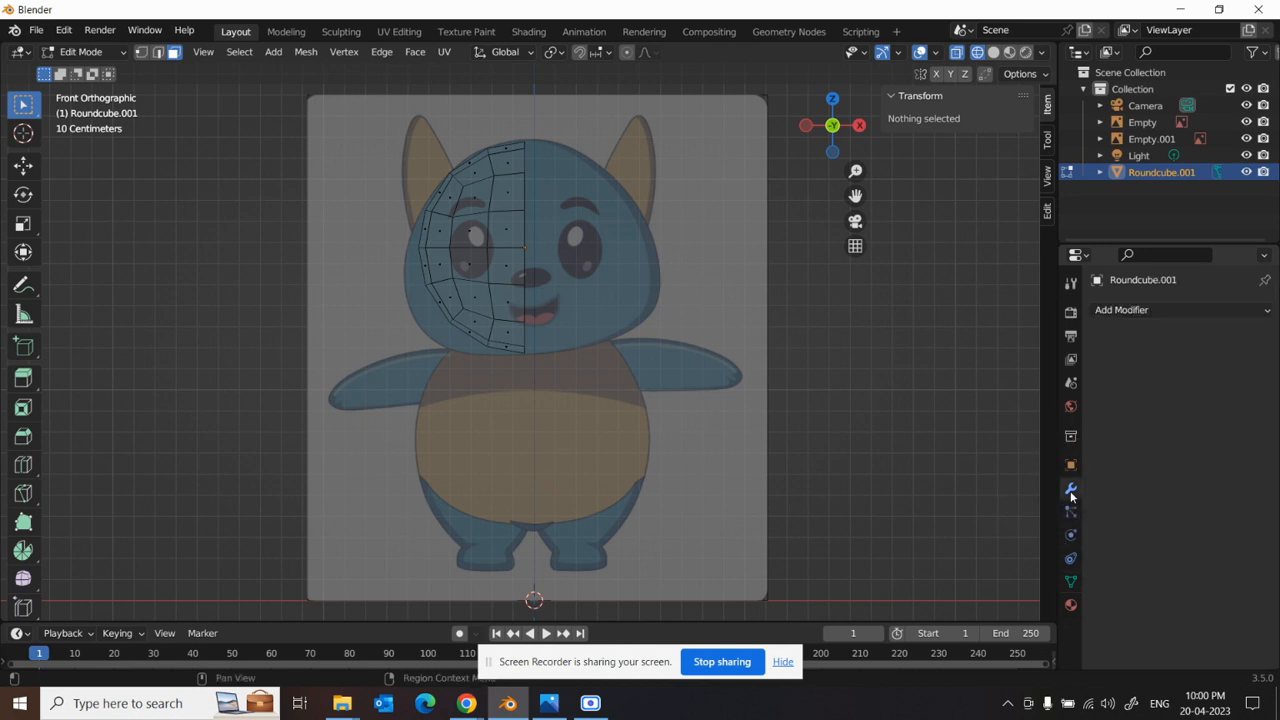
left_click(1204, 311)
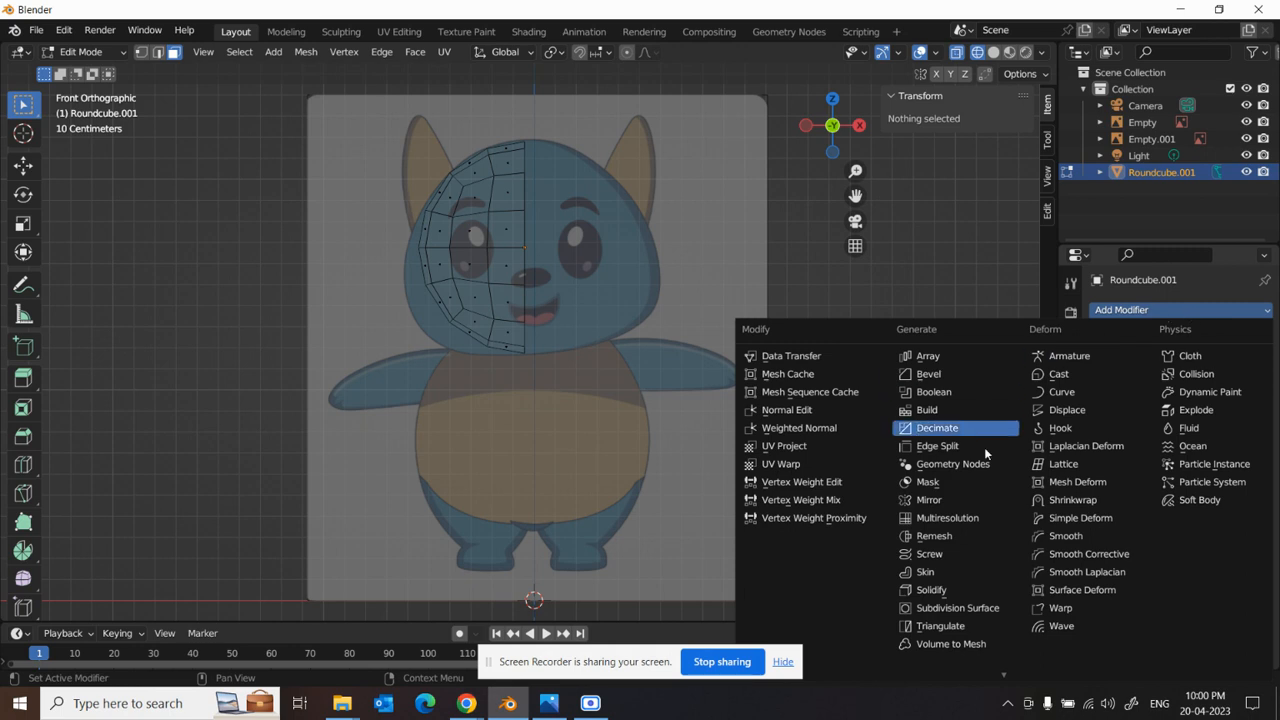
left_click(984, 498)
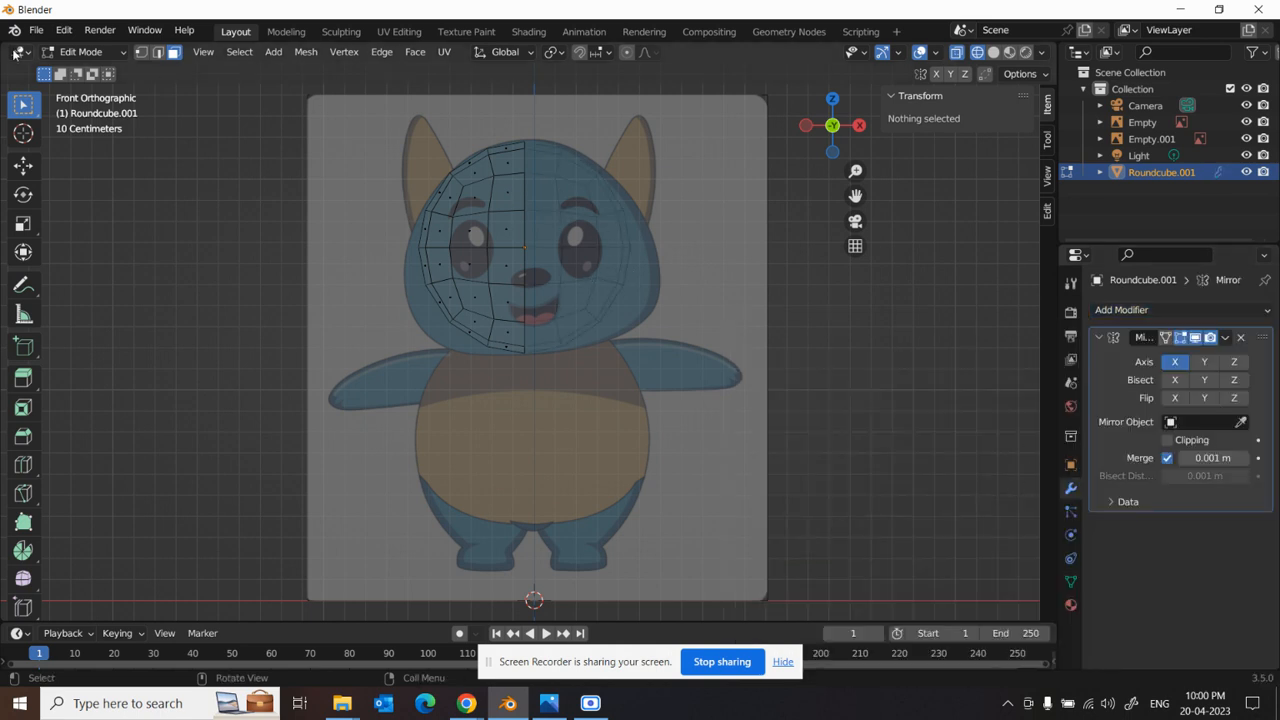
left_click(70, 56)
left_click(80, 71)
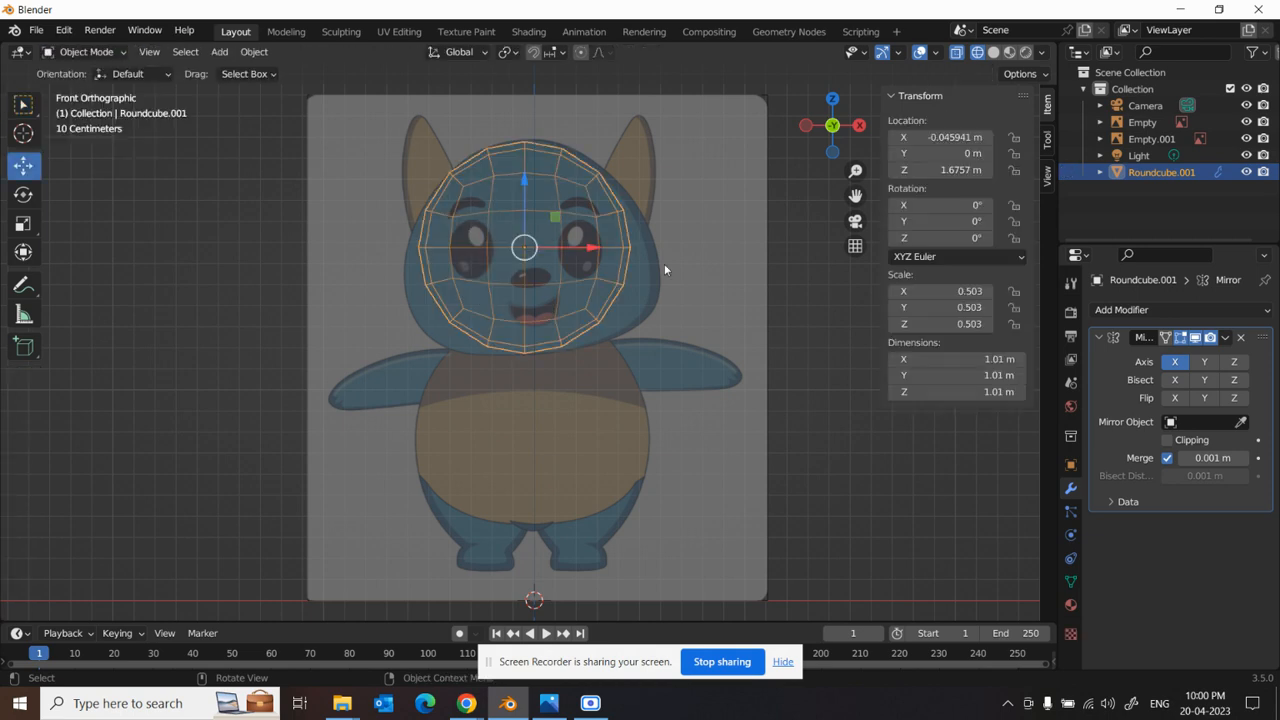
left_click(85, 52)
left_click(90, 90)
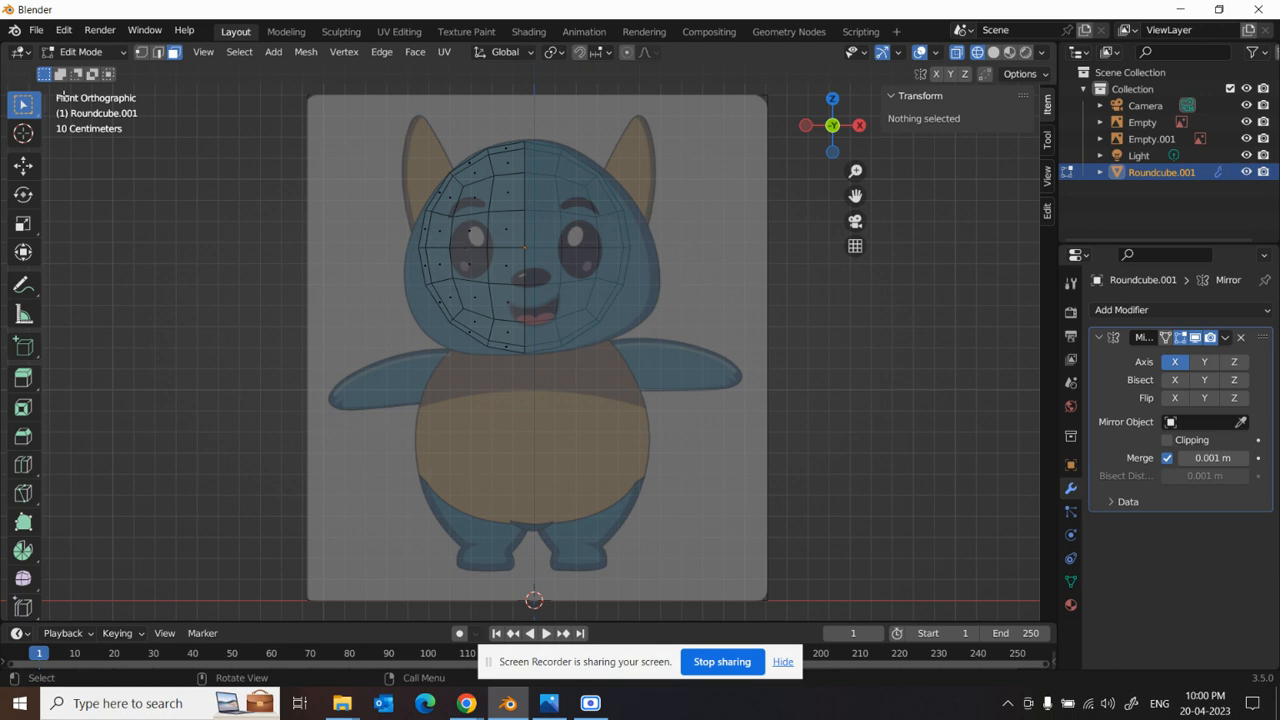
- Move the head's outermost -X vertices outward along X, about 0.054 m at eye level and 0.11 m in the row below
left_click(142, 56)
left_click_drag(386, 230, 445, 266)
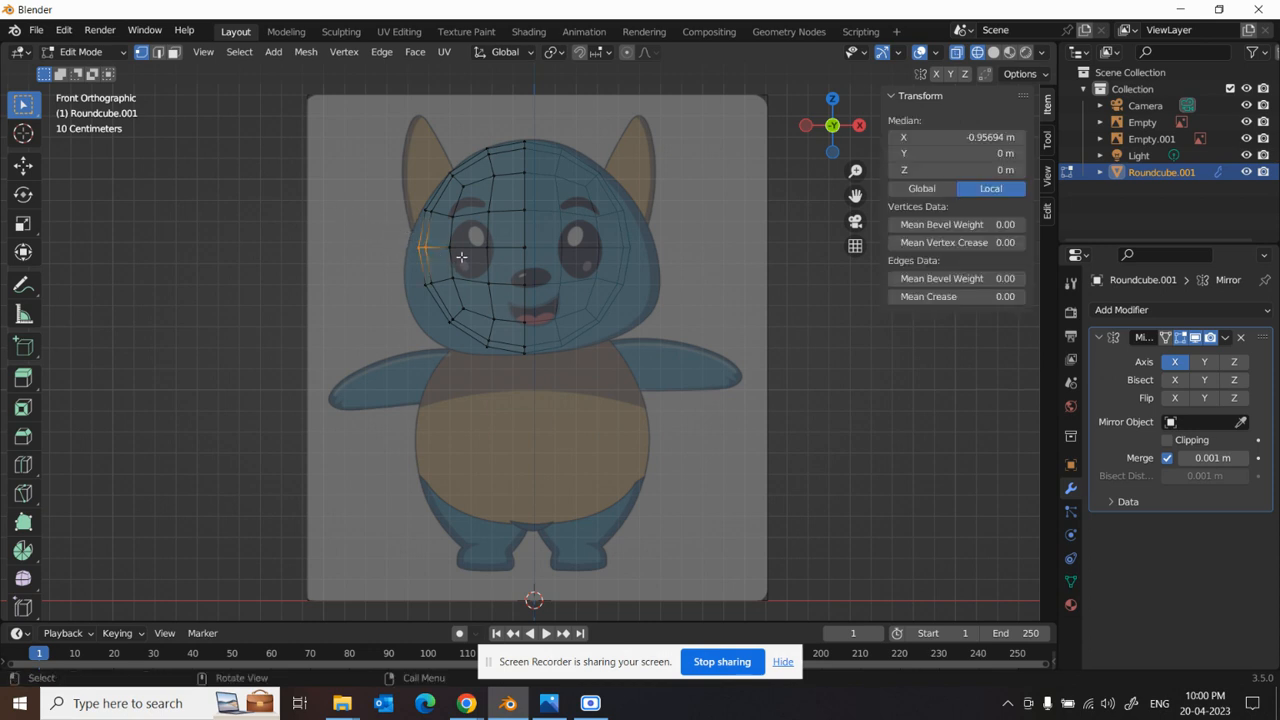
left_click(26, 167)
left_click_drag(487, 248, 475, 248)
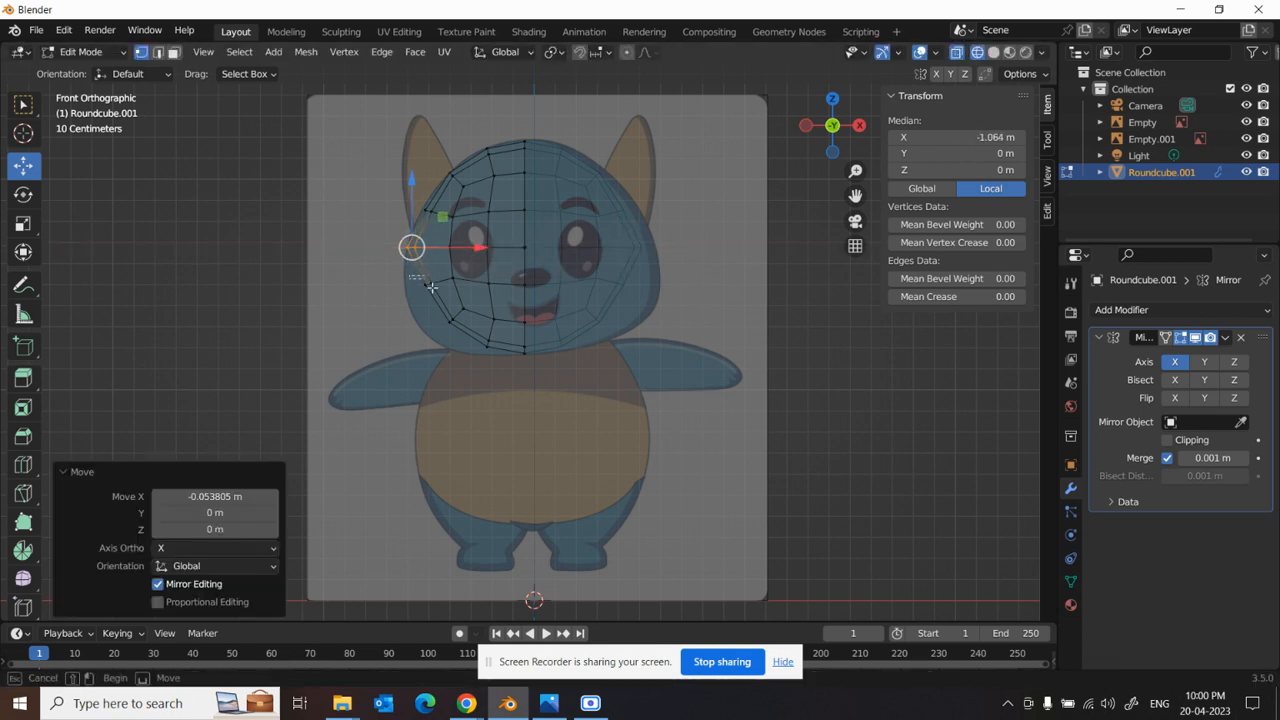
left_click(428, 283)
left_click_drag(465, 283, 442, 316)
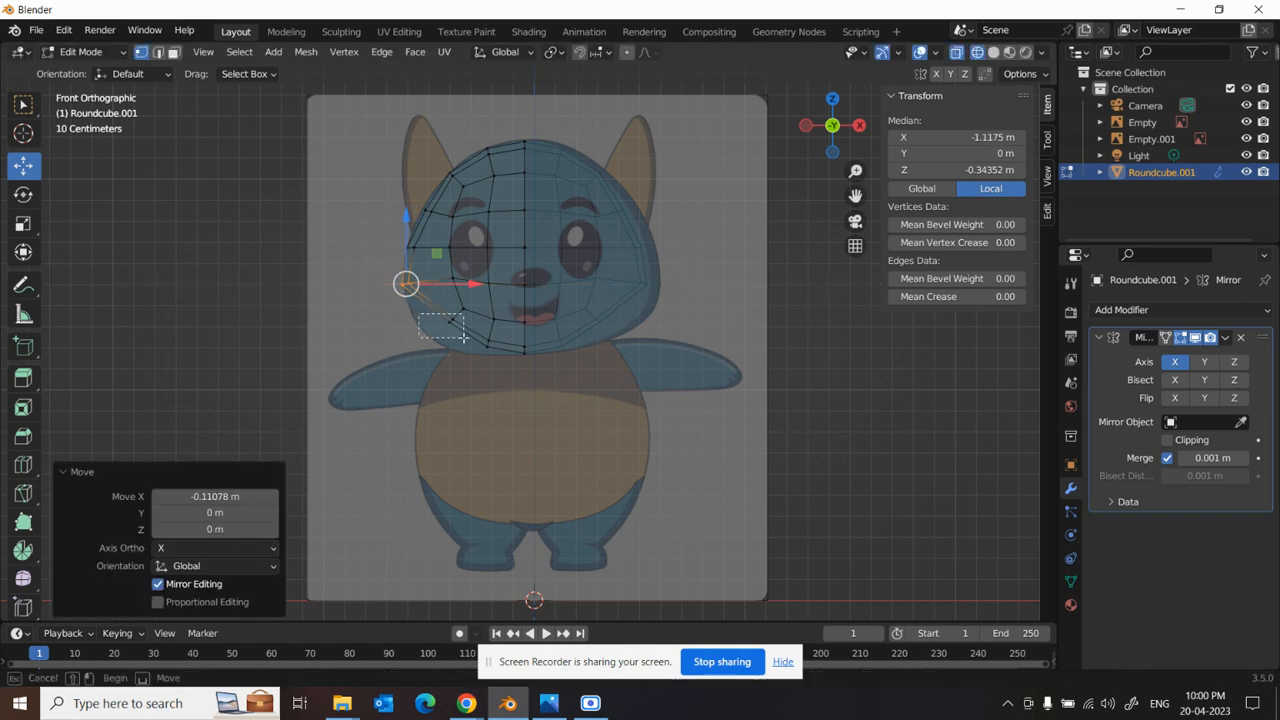
- Move the jaw vertices outward about 0.15 m along X and the chin-side vertices to about -0.665 m local X
left_click(441, 320)
left_click_drag(463, 321, 446, 338)
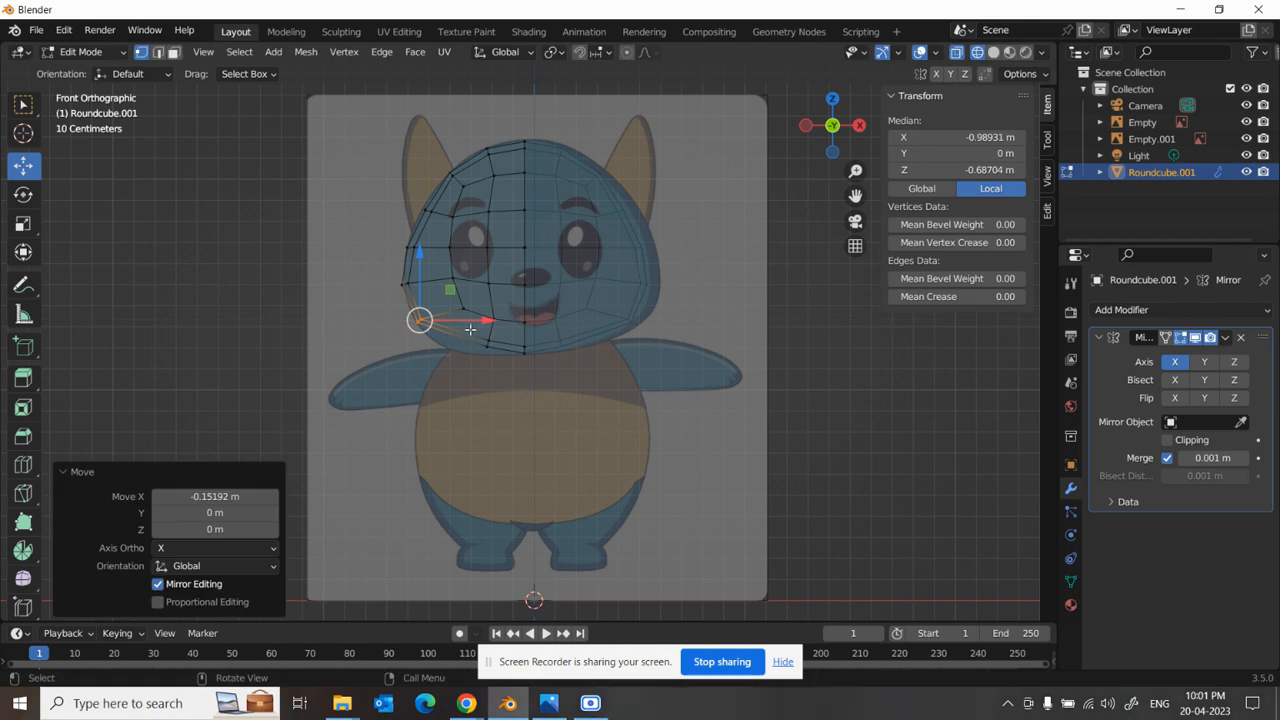
left_click(487, 340)
left_click_drag(488, 328, 452, 346)
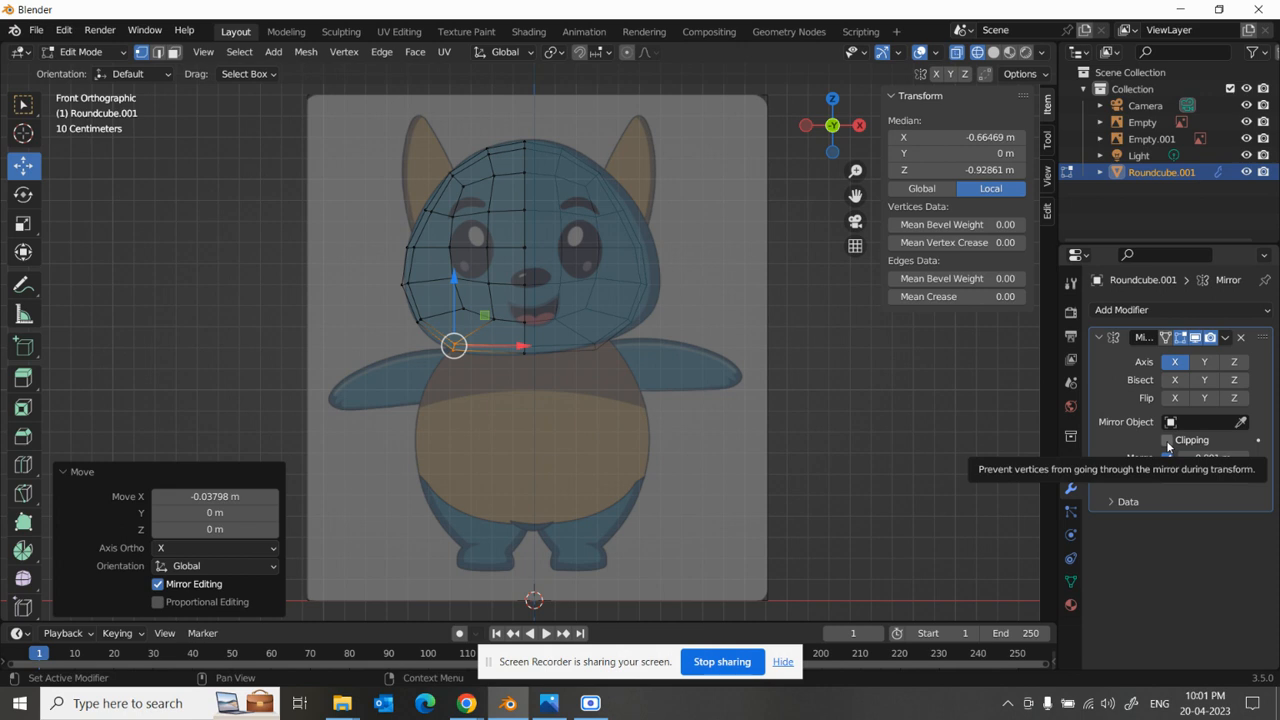
- Enable Clipping on the Mirror modifier and switch the head to Object Mode
left_click(1167, 441)
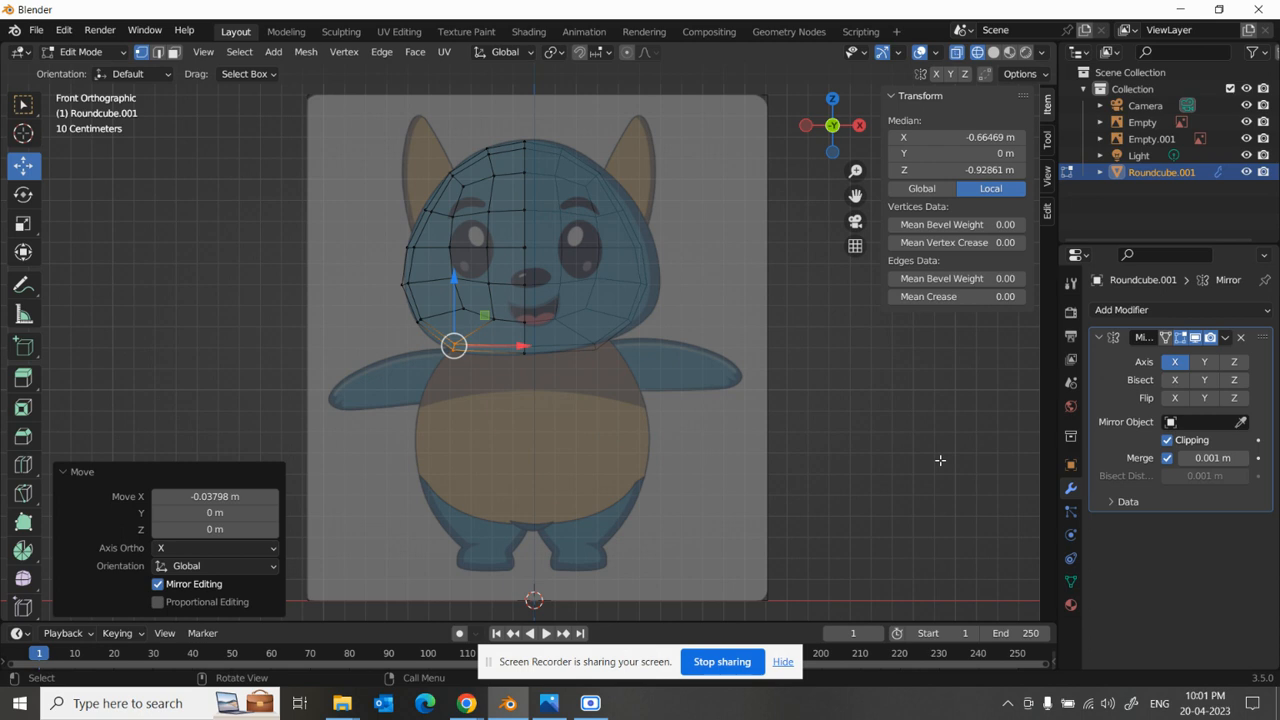
left_click(80, 52)
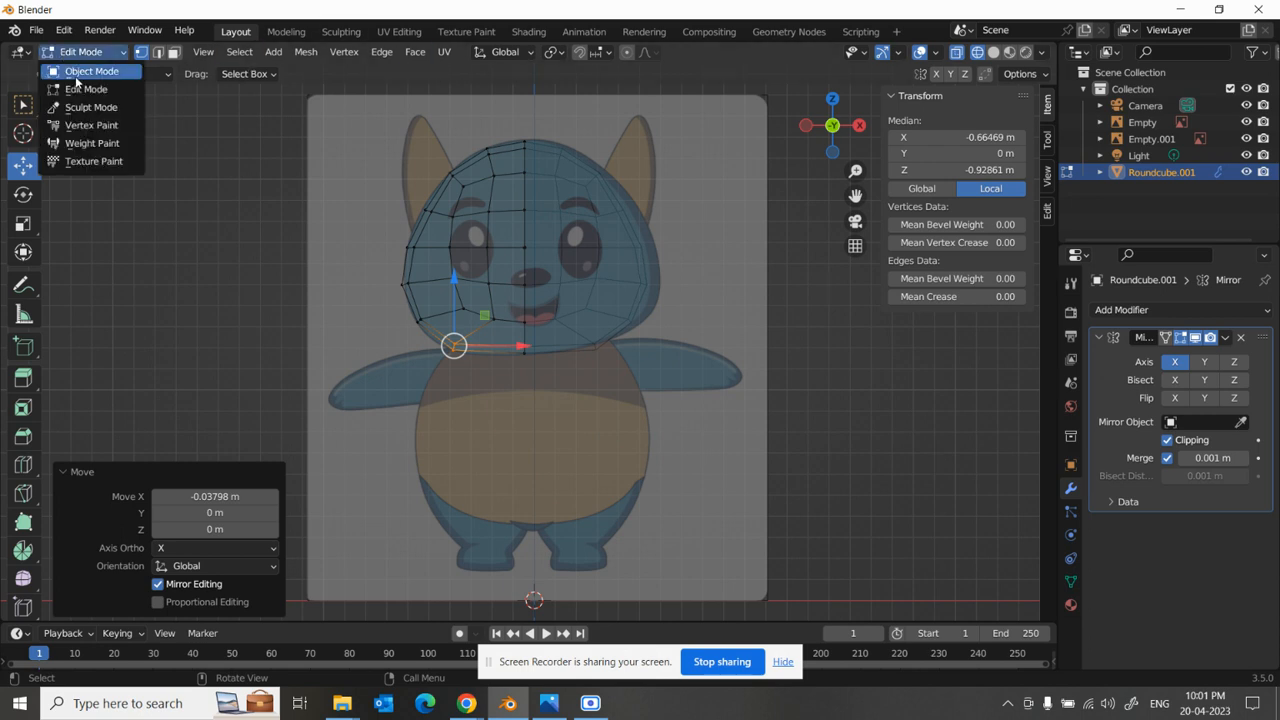
left_click(76, 76)
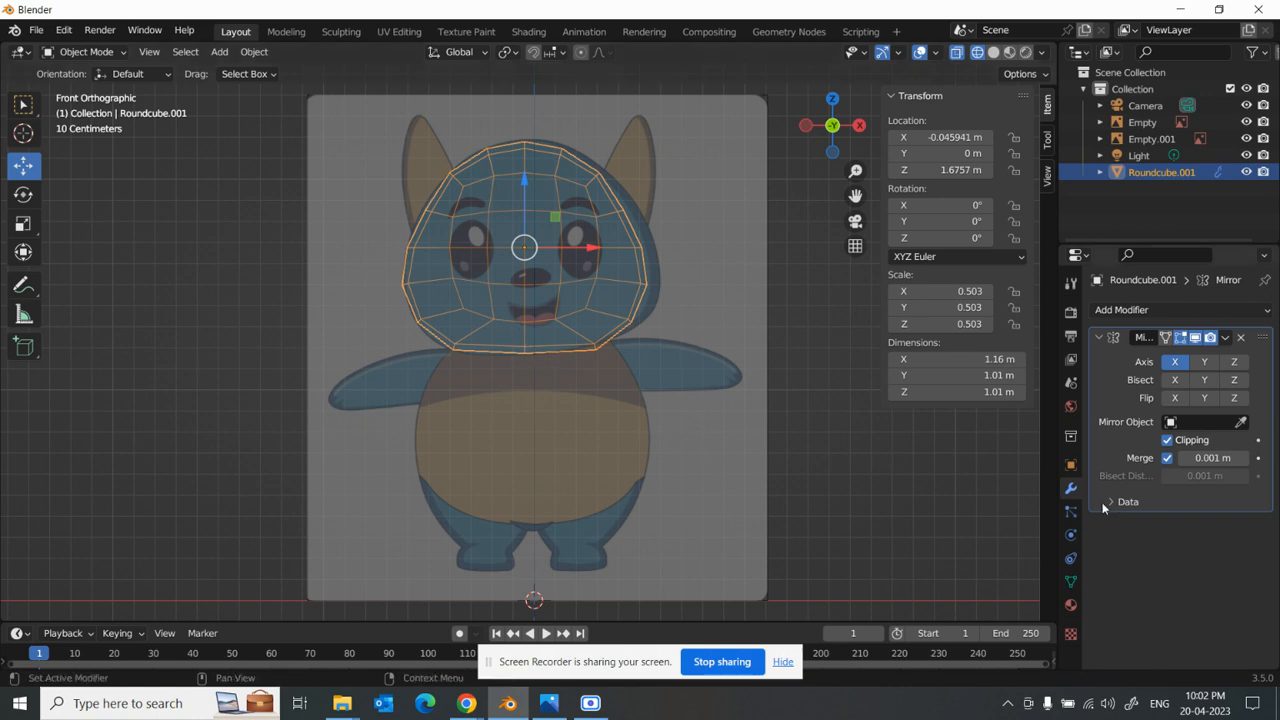
- Add a Catmull-Clark Subdivision Surface modifier with viewport level 2 to the head and display it in solid shading
left_click(1177, 312)
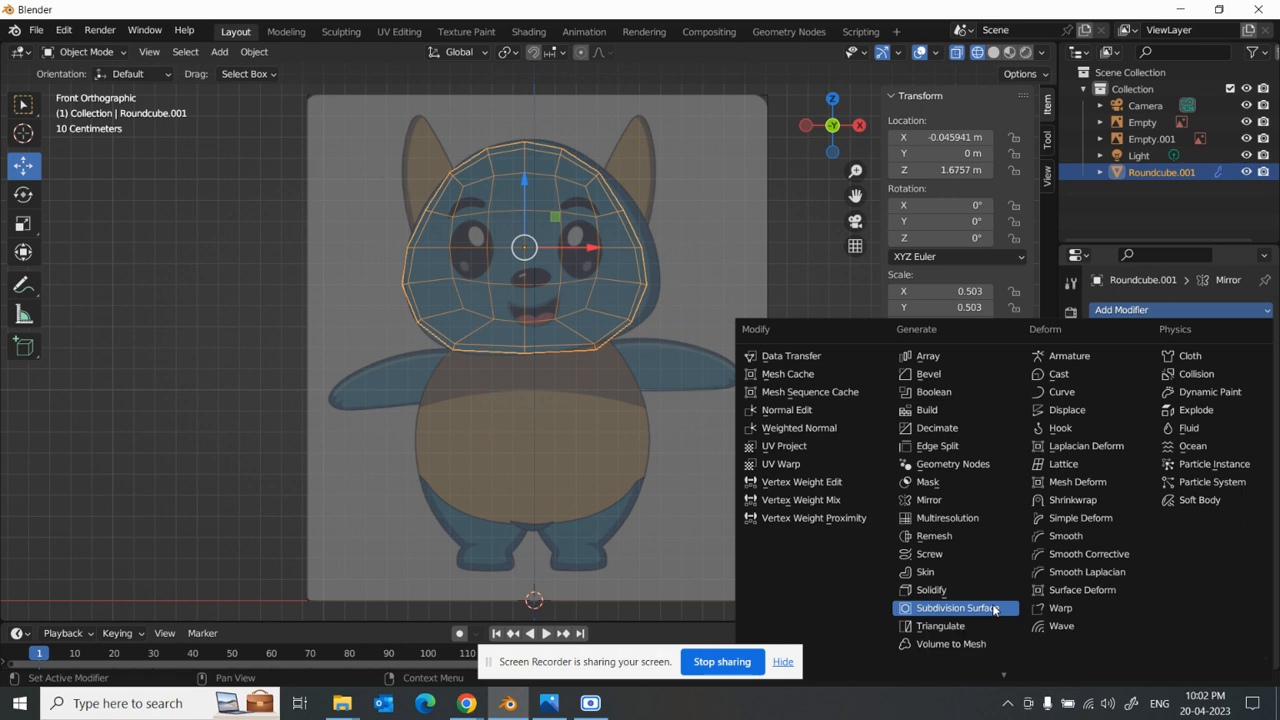
left_click(962, 609)
left_click(962, 609)
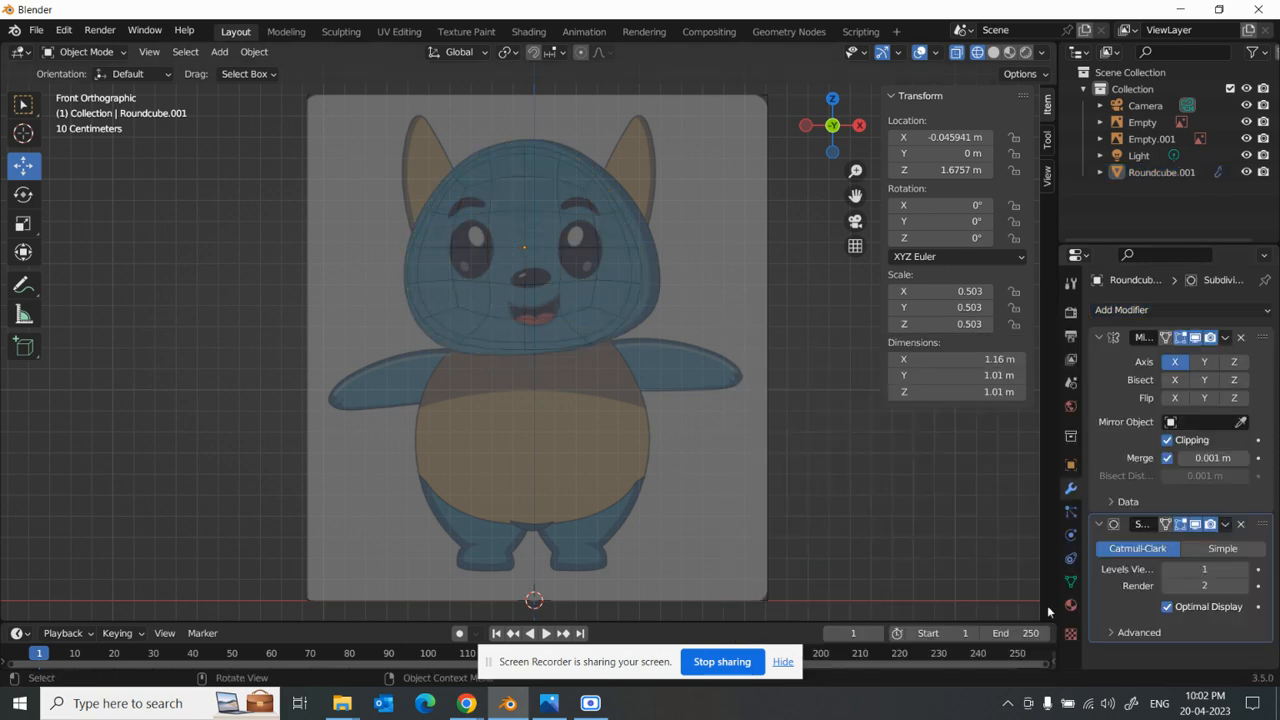
left_click(1203, 569)
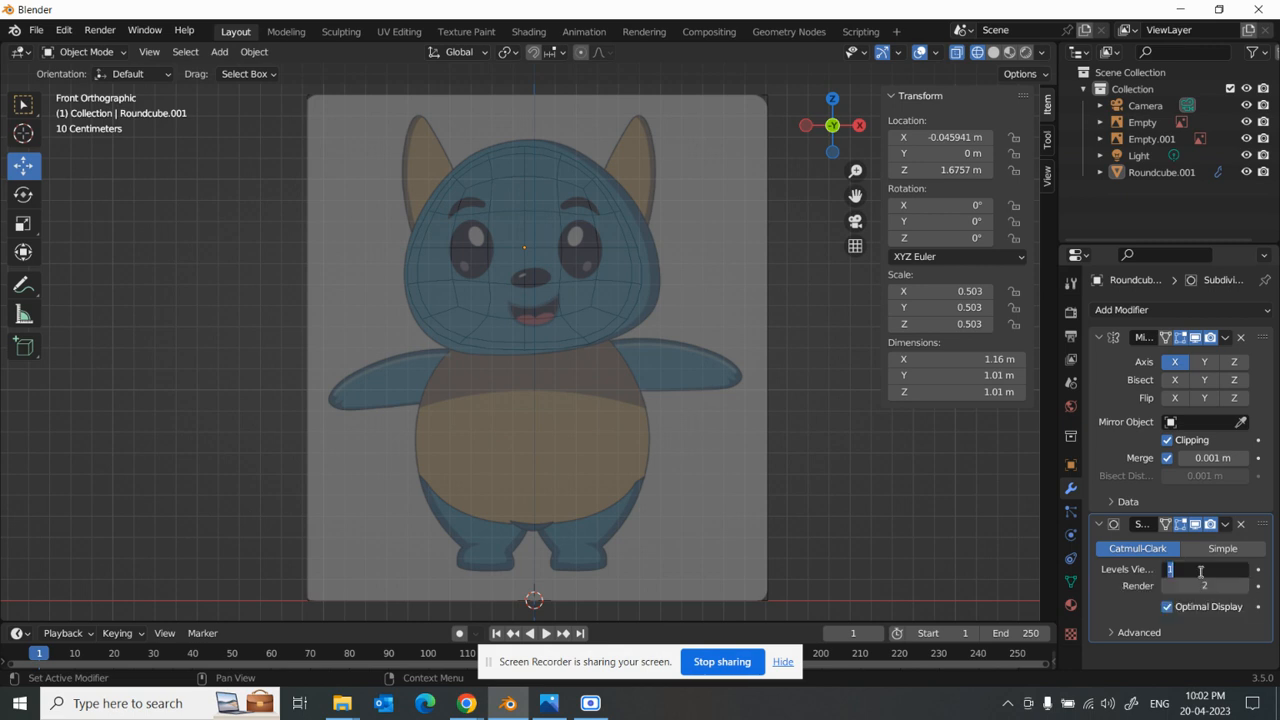
type("2")
key("Return")
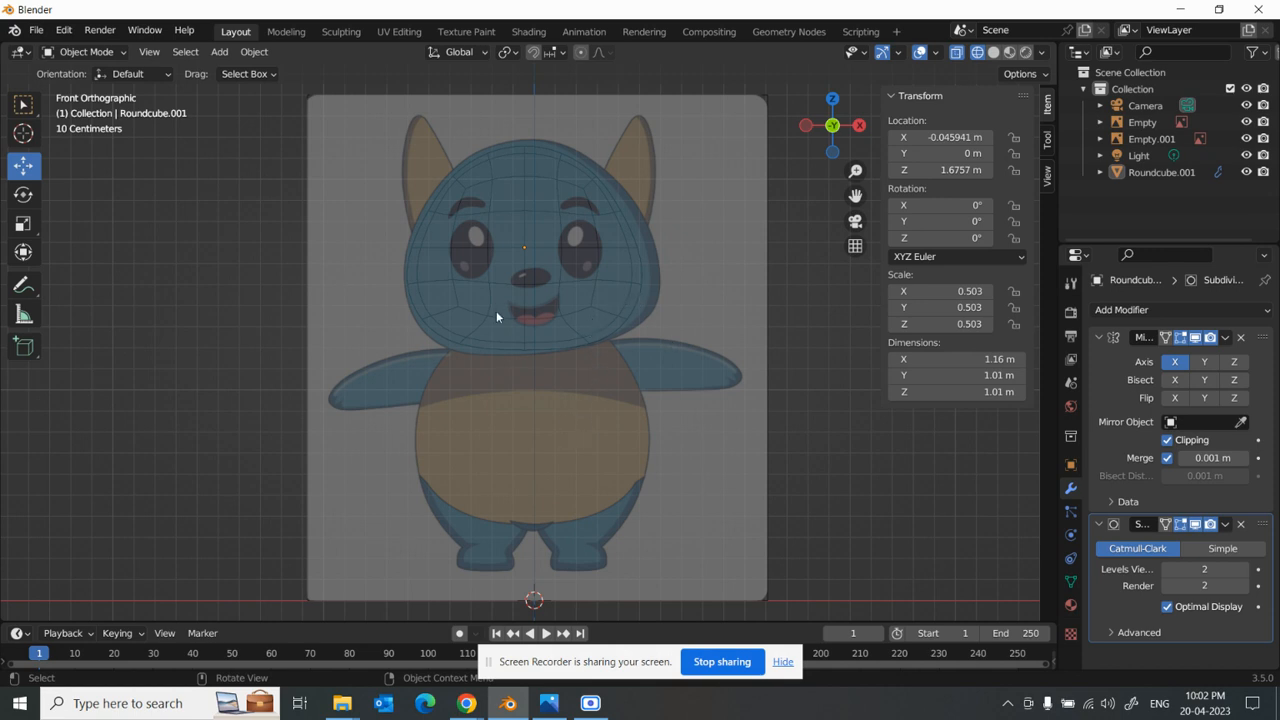
left_click(993, 53)
mouse_move(461, 314)
middle_mouse_down()
mouse_move(643, 362)
mouse_move(434, 358)
middle_mouse_up()
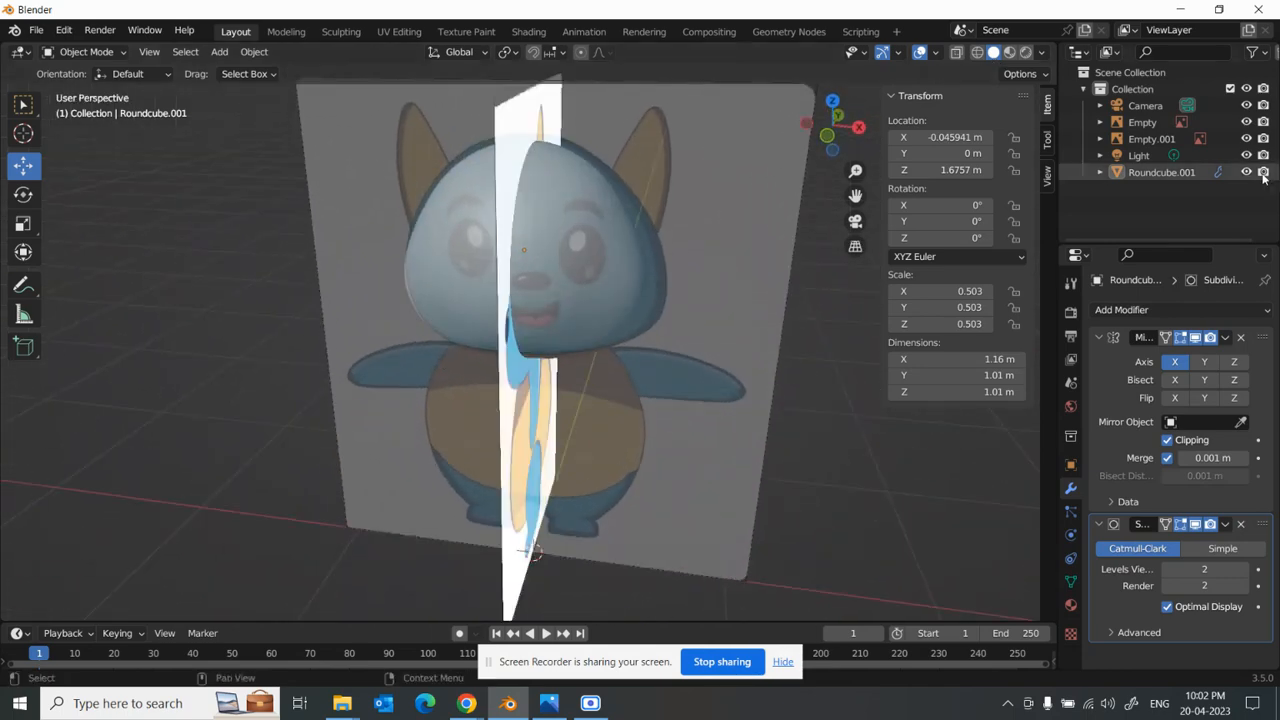
- Hide both reference images to inspect the smoothed head from several angles, and show the images again
left_click(1246, 122)
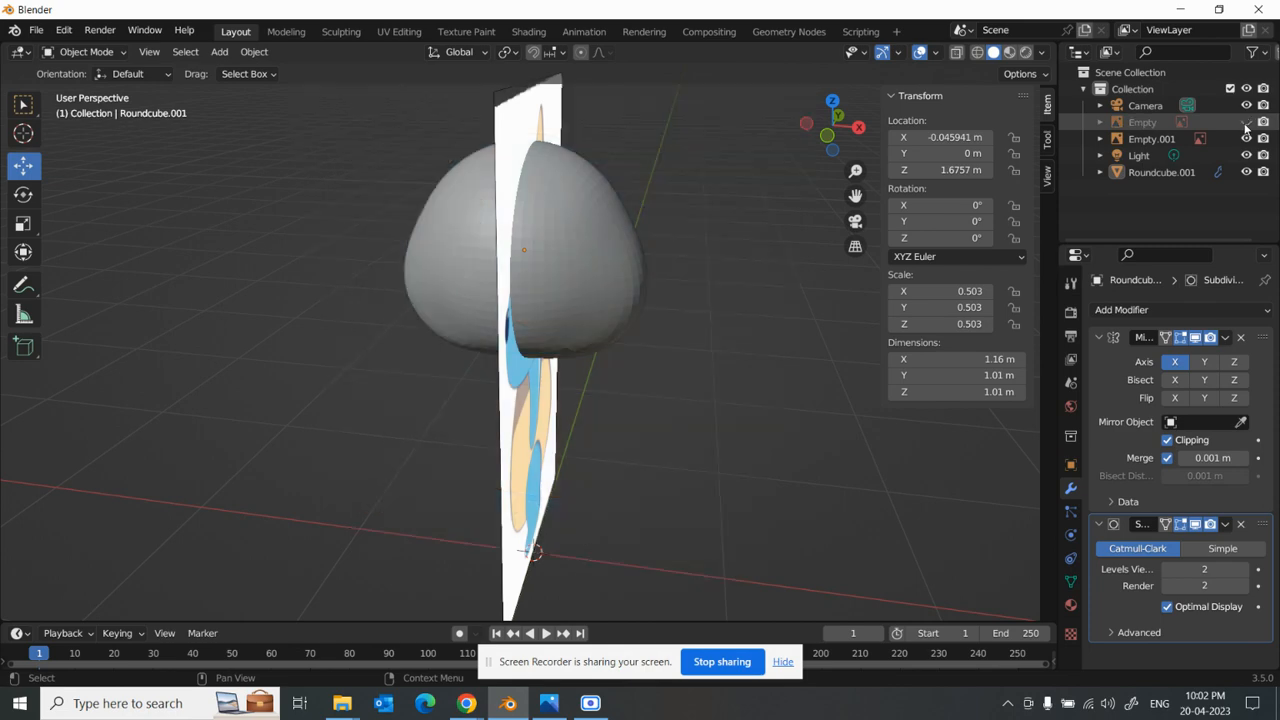
middle_click_drag(796, 341, 876, 308)
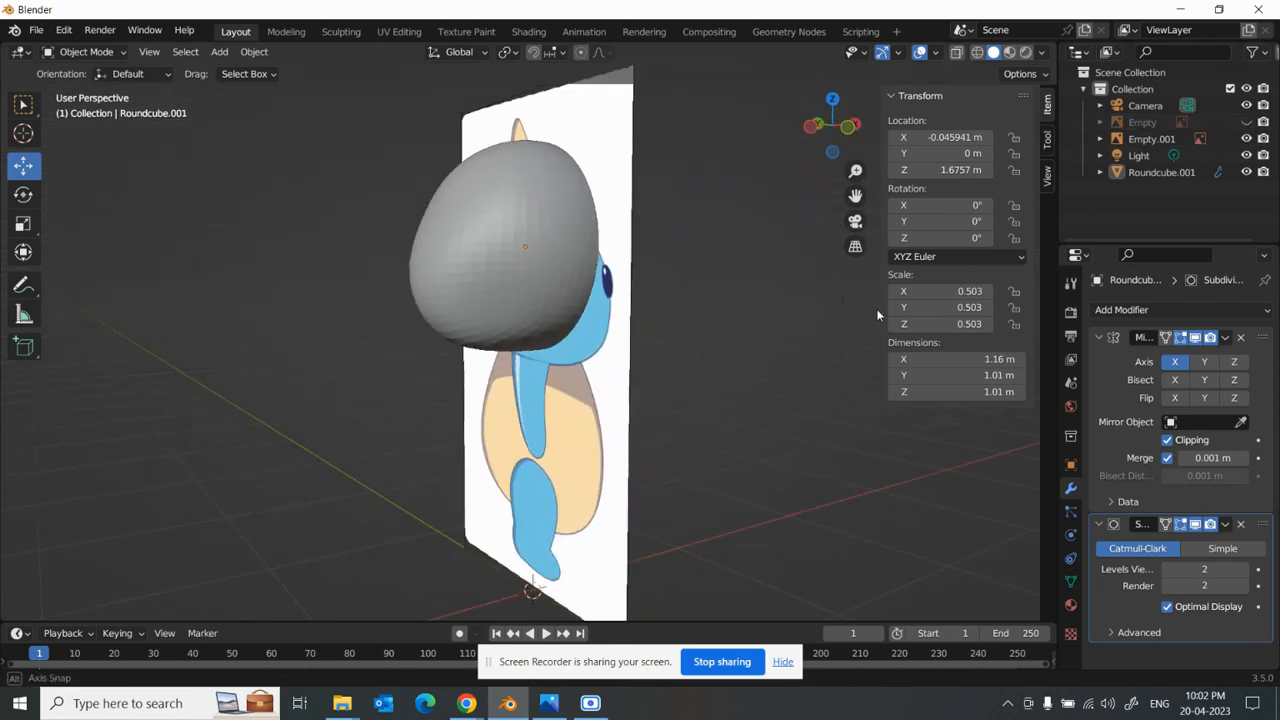
left_click(1246, 156)
left_click(1246, 156)
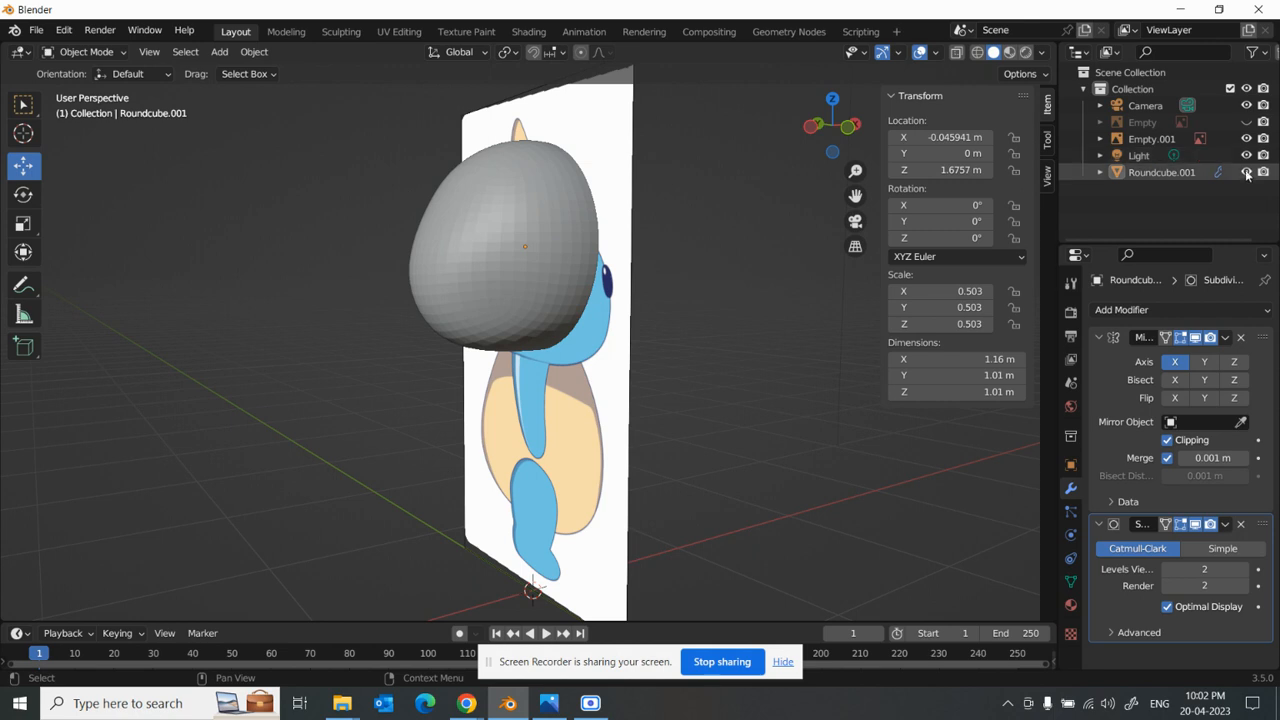
left_click(1246, 139)
middle_click_drag(790, 341, 617, 403)
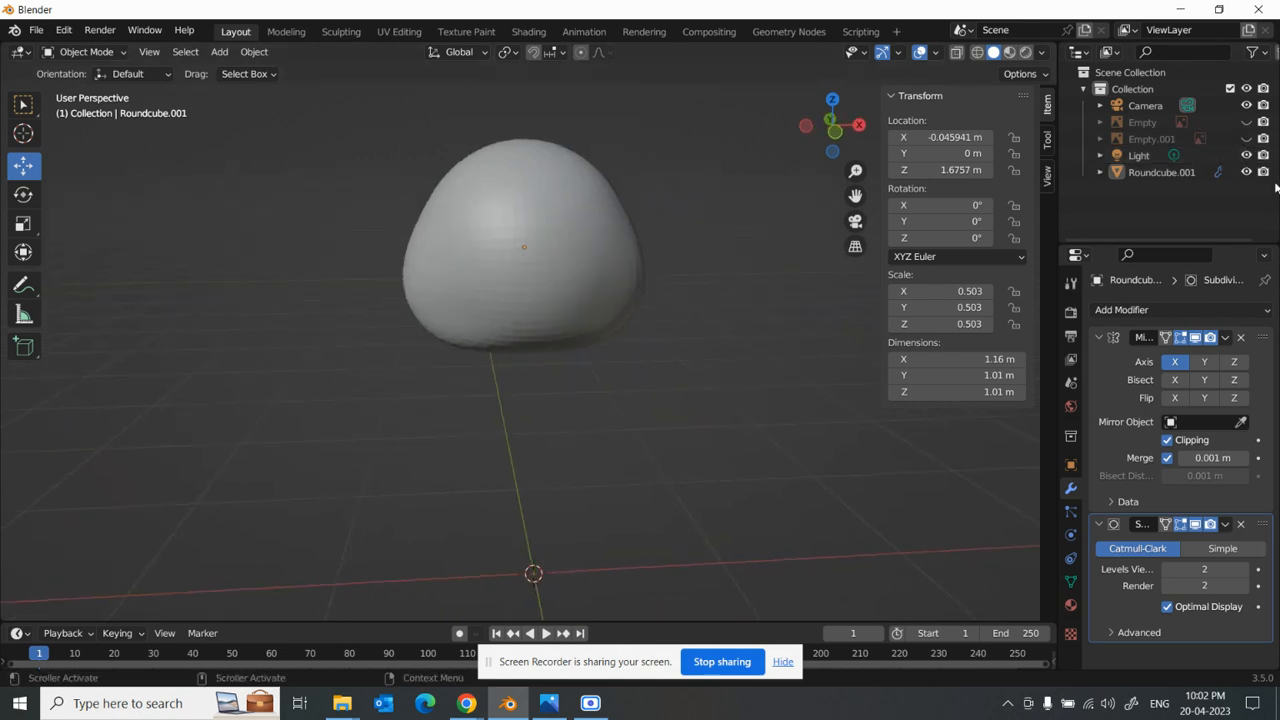
left_click(1246, 122)
left_click(1246, 139)
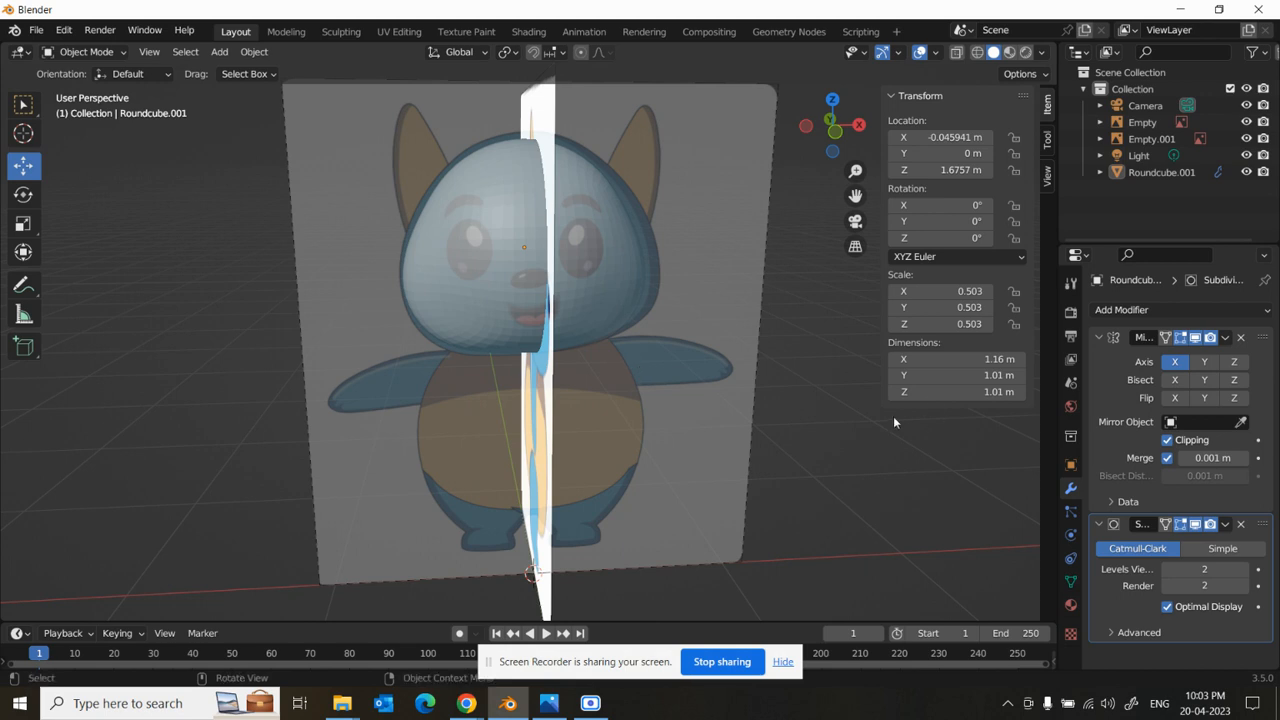
- Return to the front orthographic view and hide the front-view reference image
middle_click_drag(739, 365, 703, 358)
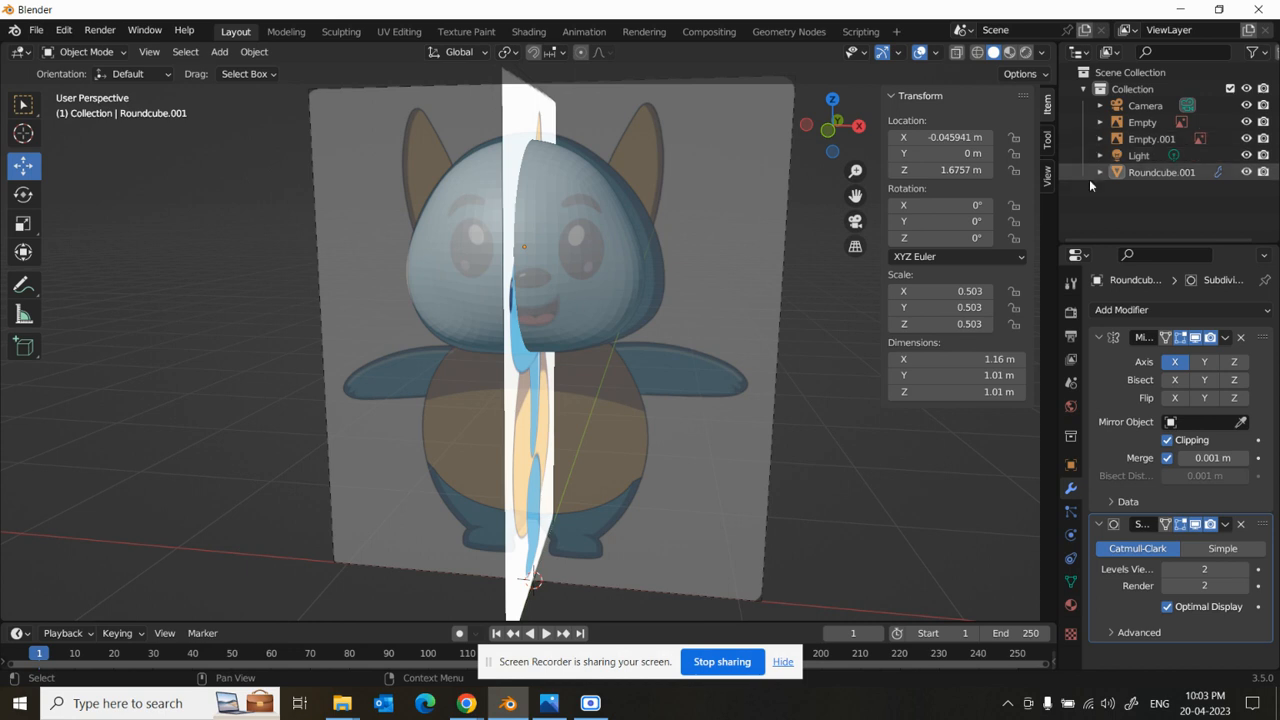
key("KP_1")
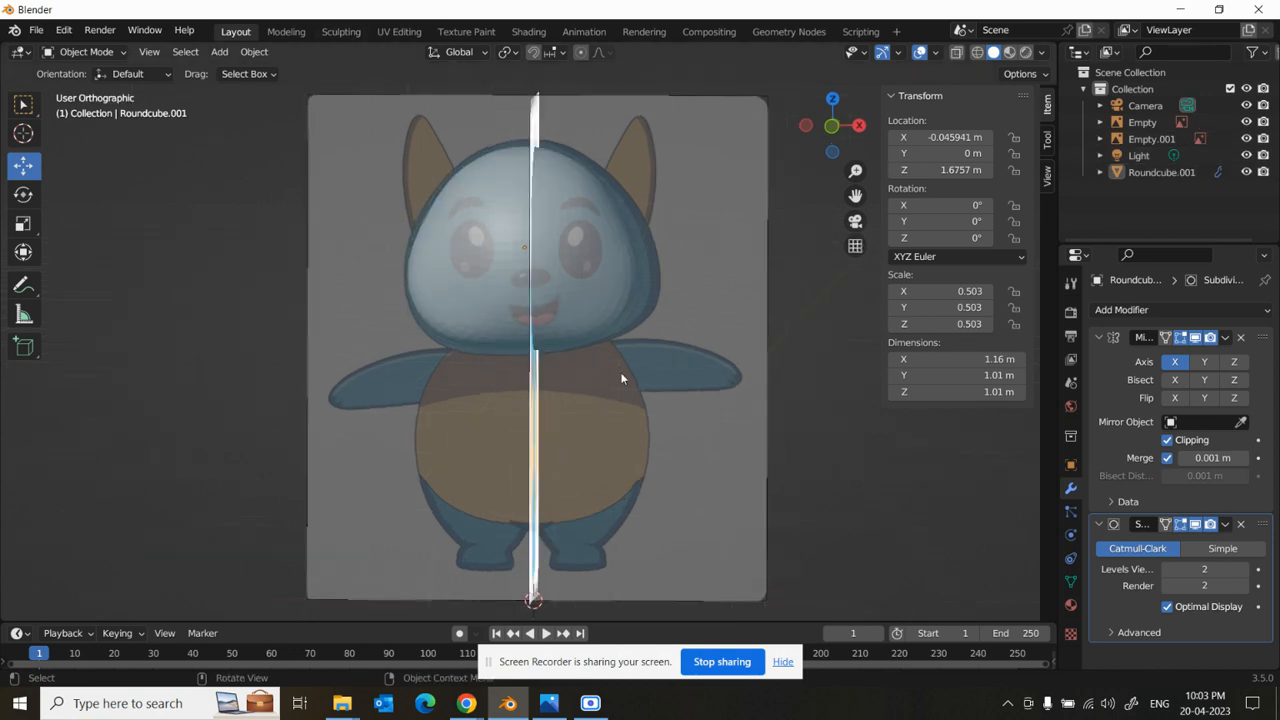
left_click(1246, 121)
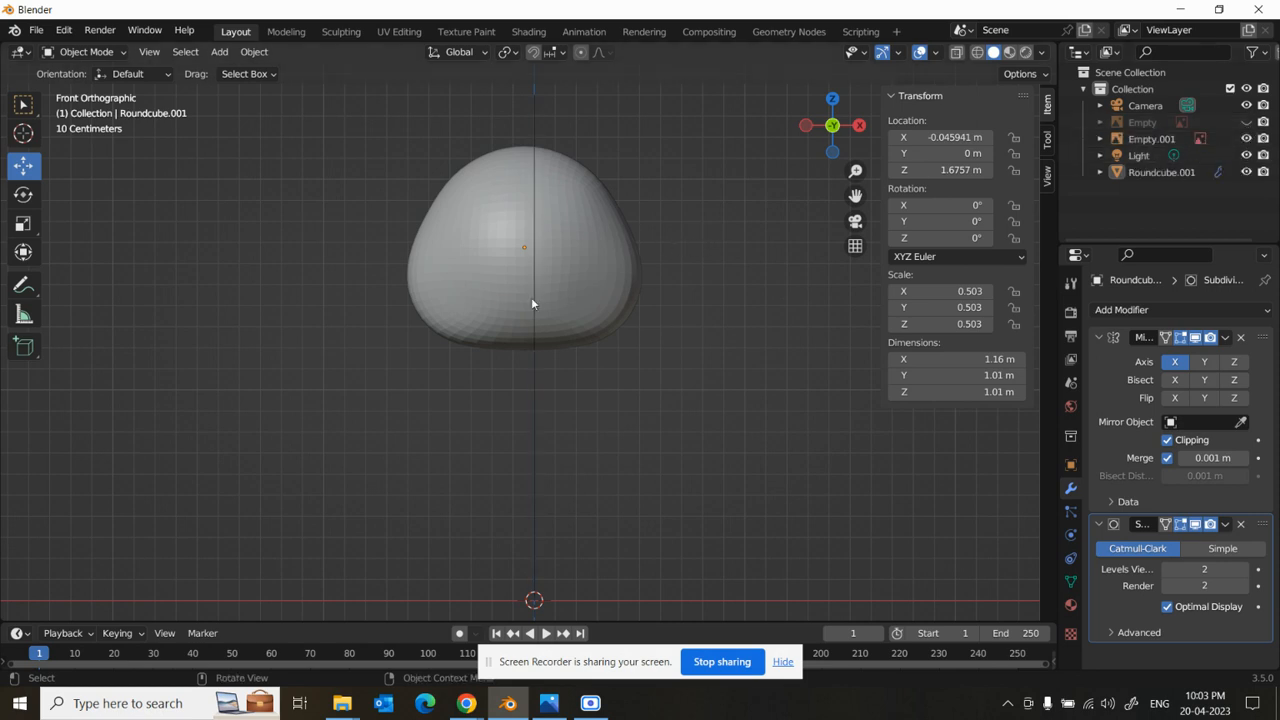
- Show the front-view reference image again and apply smooth shading to the head
left_click(1246, 122)
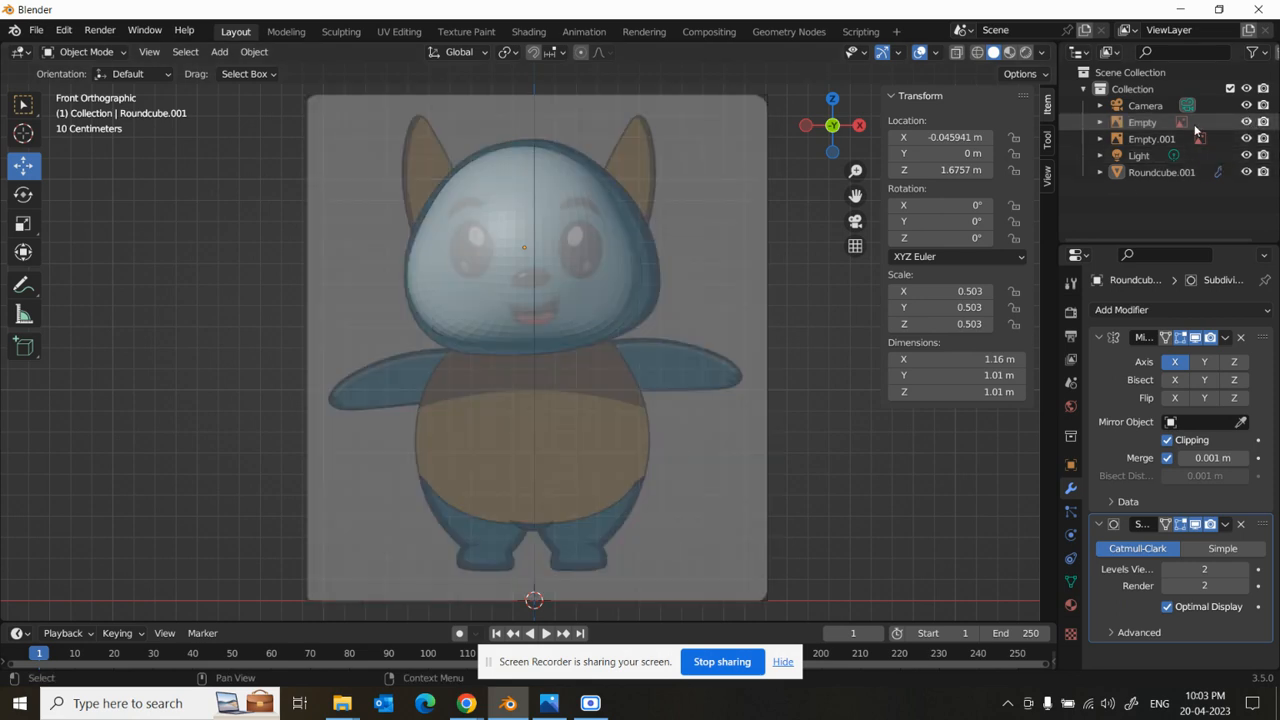
left_click(591, 223)
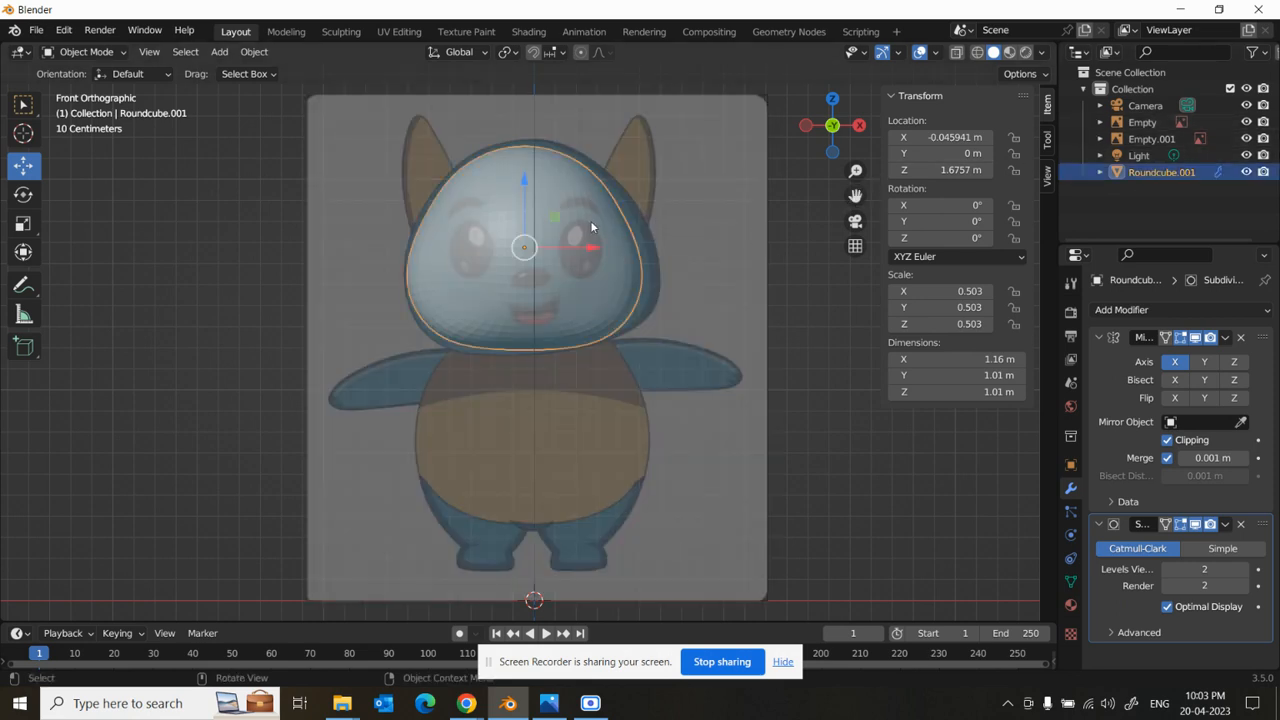
left_click(254, 52)
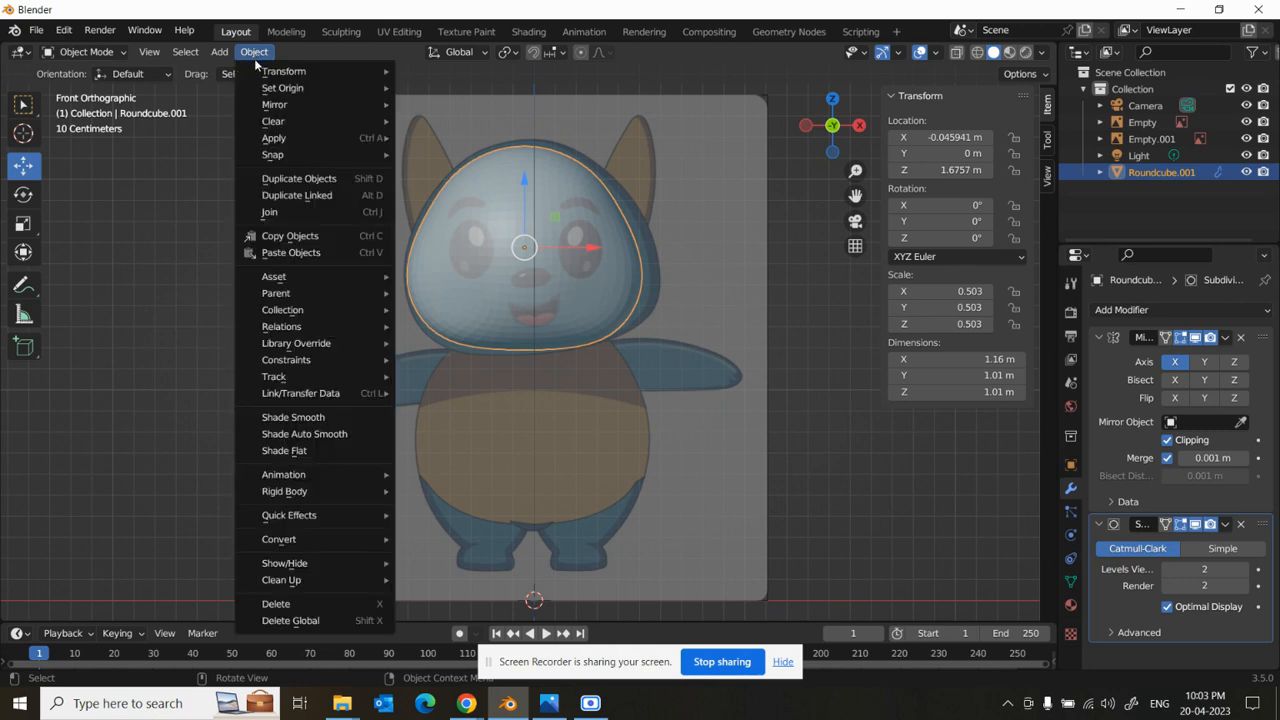
left_click(285, 419)
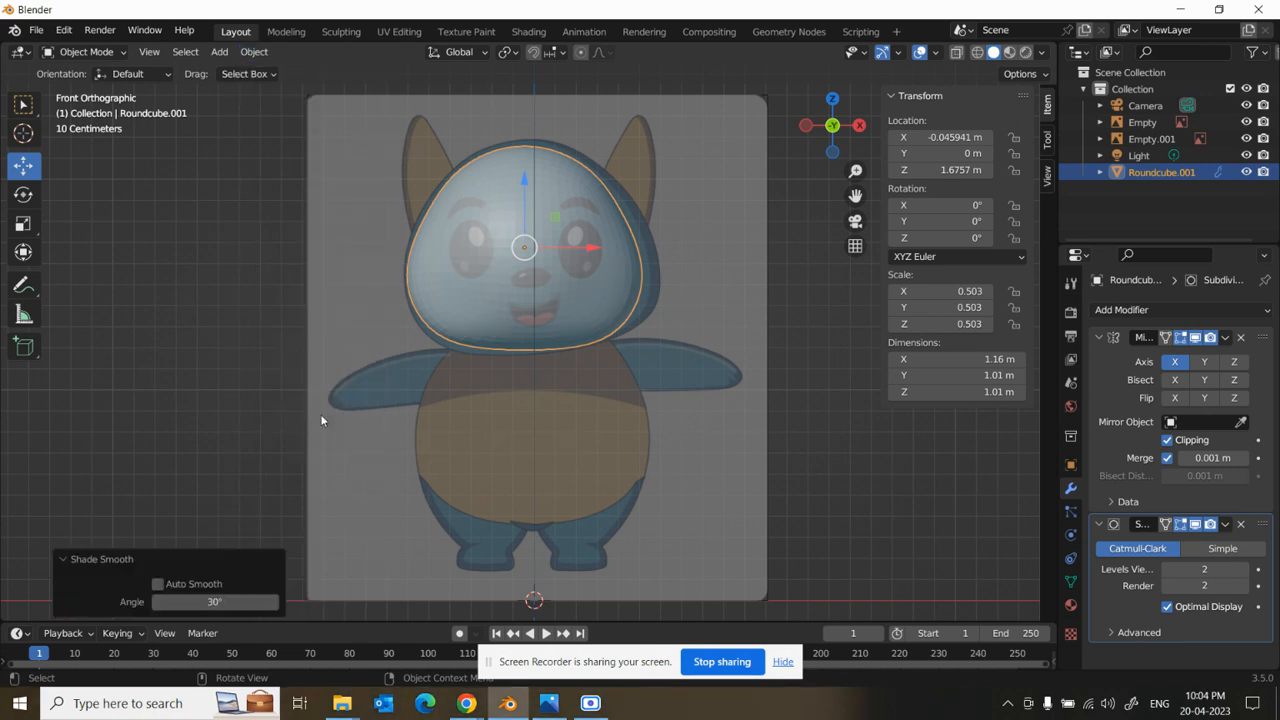
- Hide the front-view reference image and inspect the smooth-shaded head from the side and the front
middle_click_drag(353, 404, 408, 433)
middle_click_drag(429, 452, 395, 456)
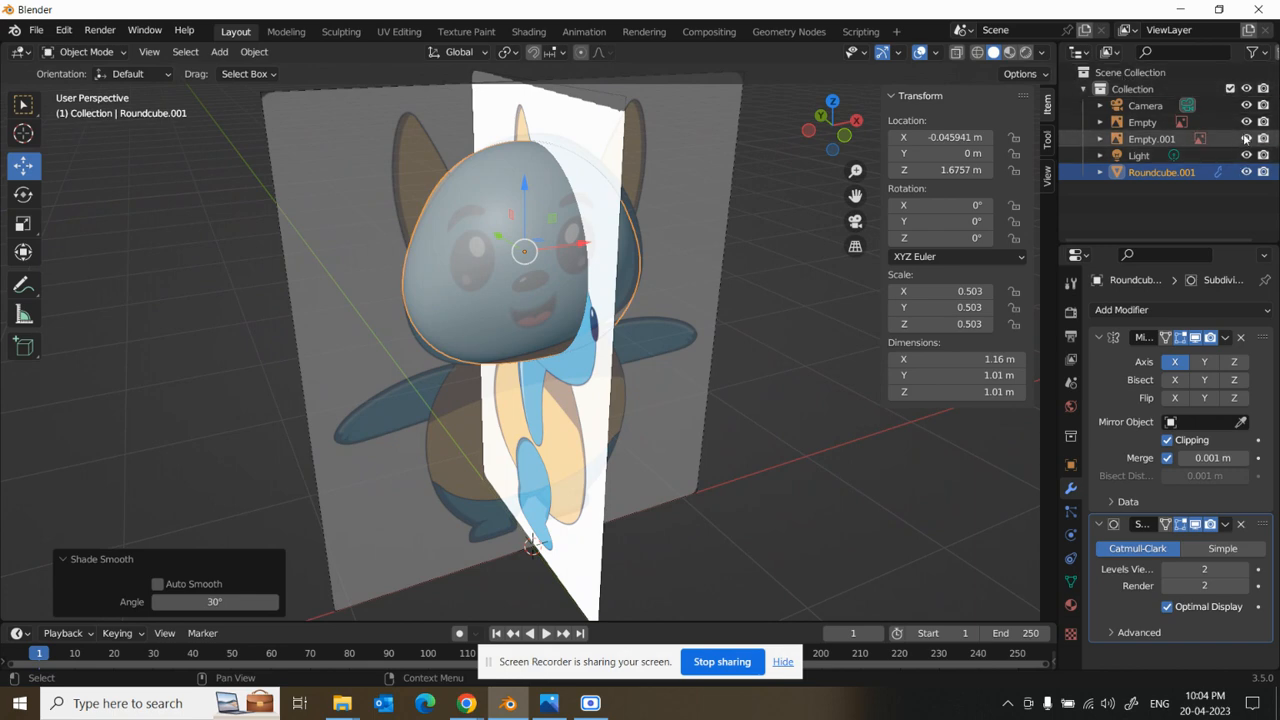
left_click(1246, 121)
middle_click_drag(580, 345, 420, 300)
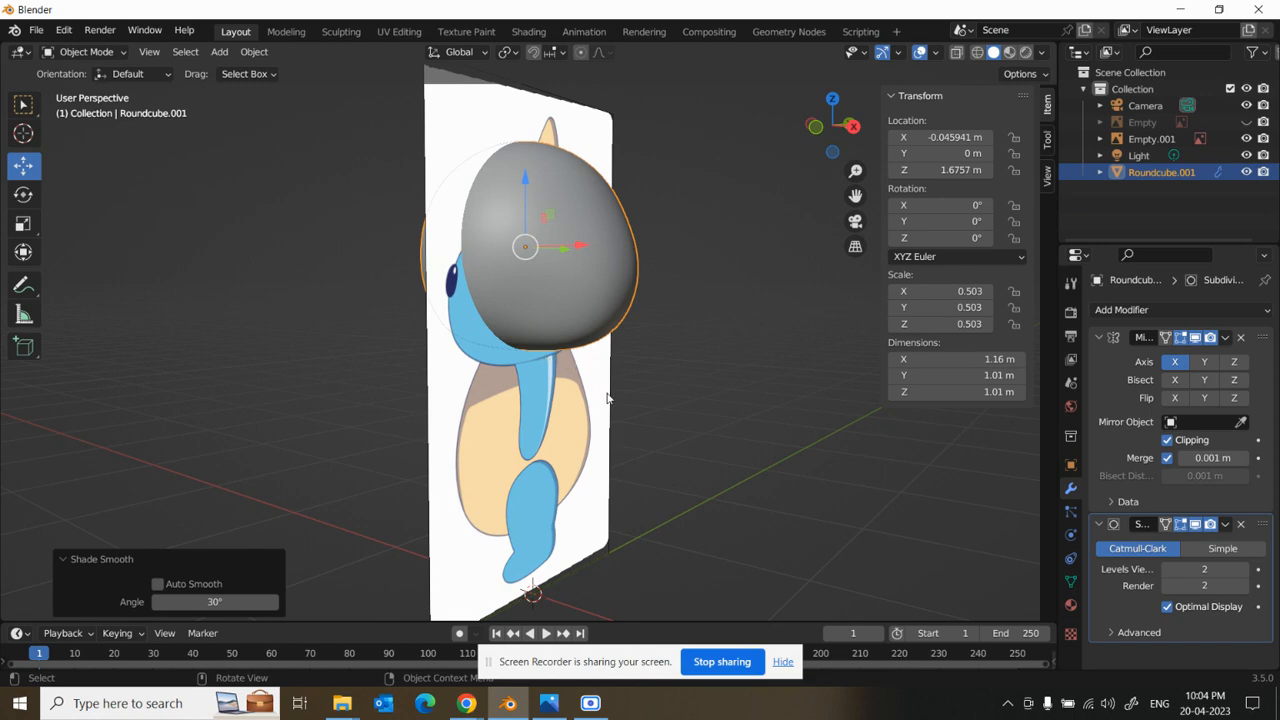
middle_click_drag(470, 395, 759, 423)
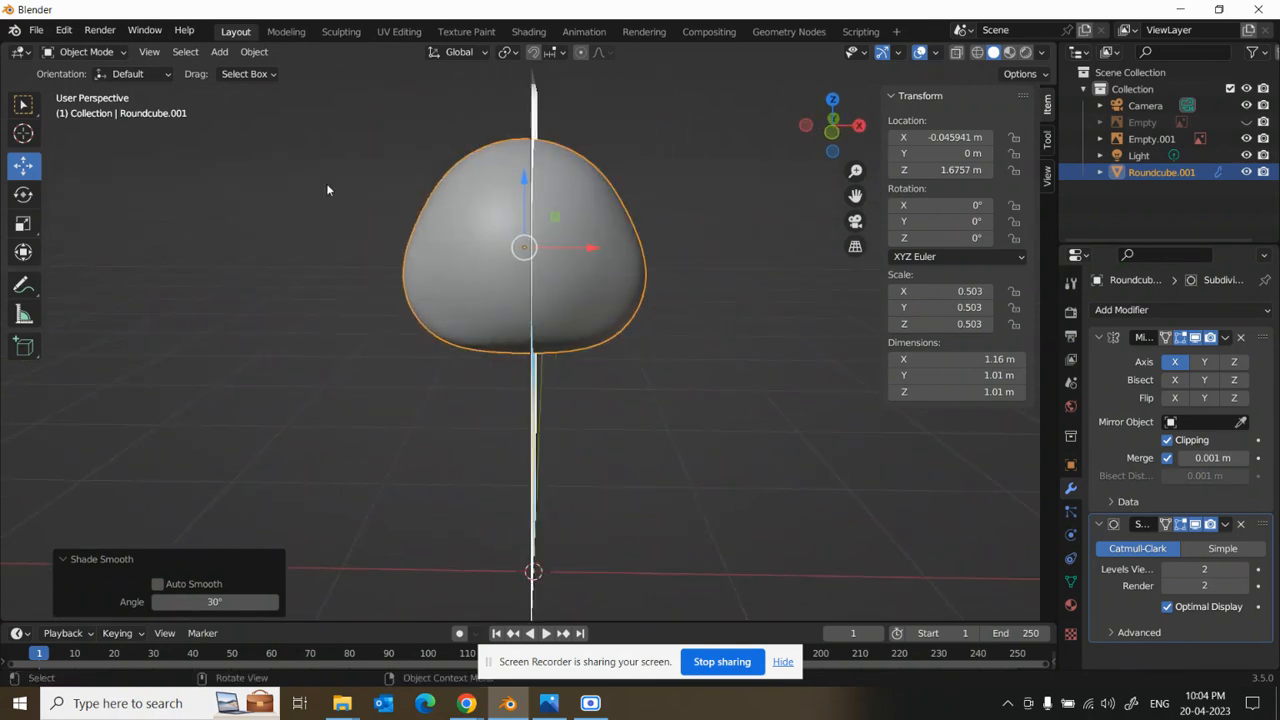
- Save the project in the Downloads folder as Mascot video 1.blend
left_click(36, 30)
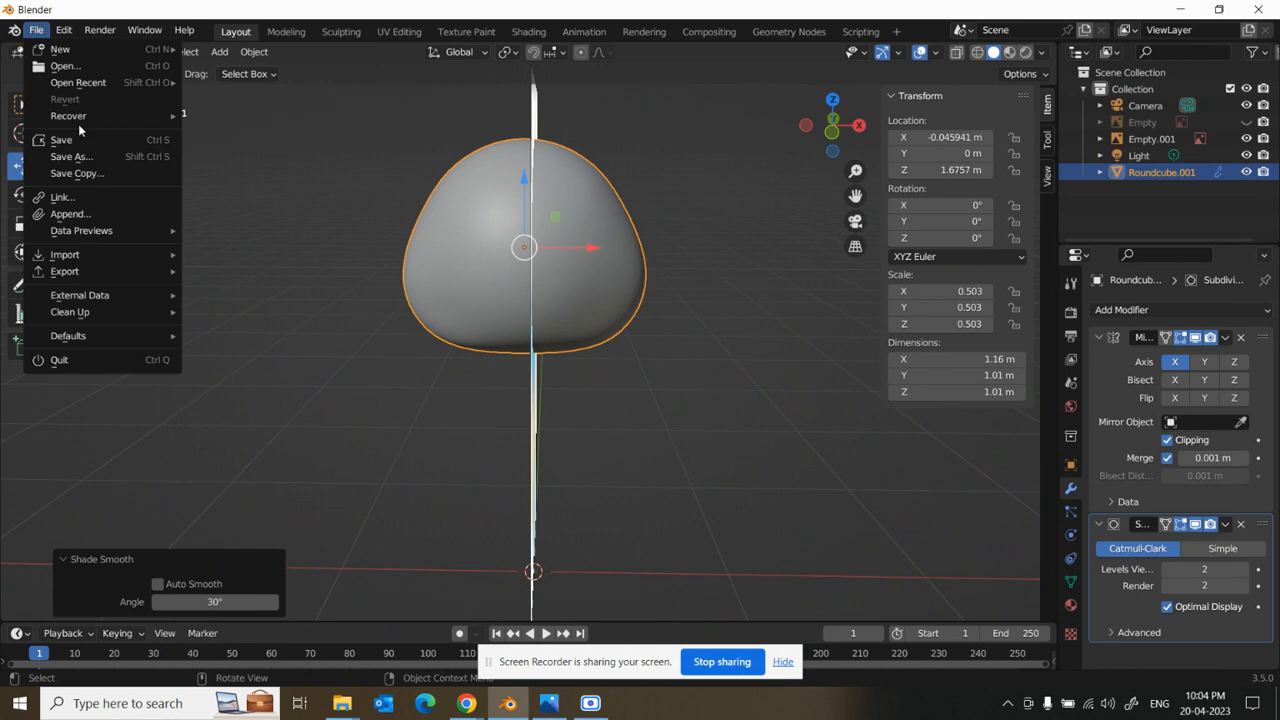
left_click(72, 156)
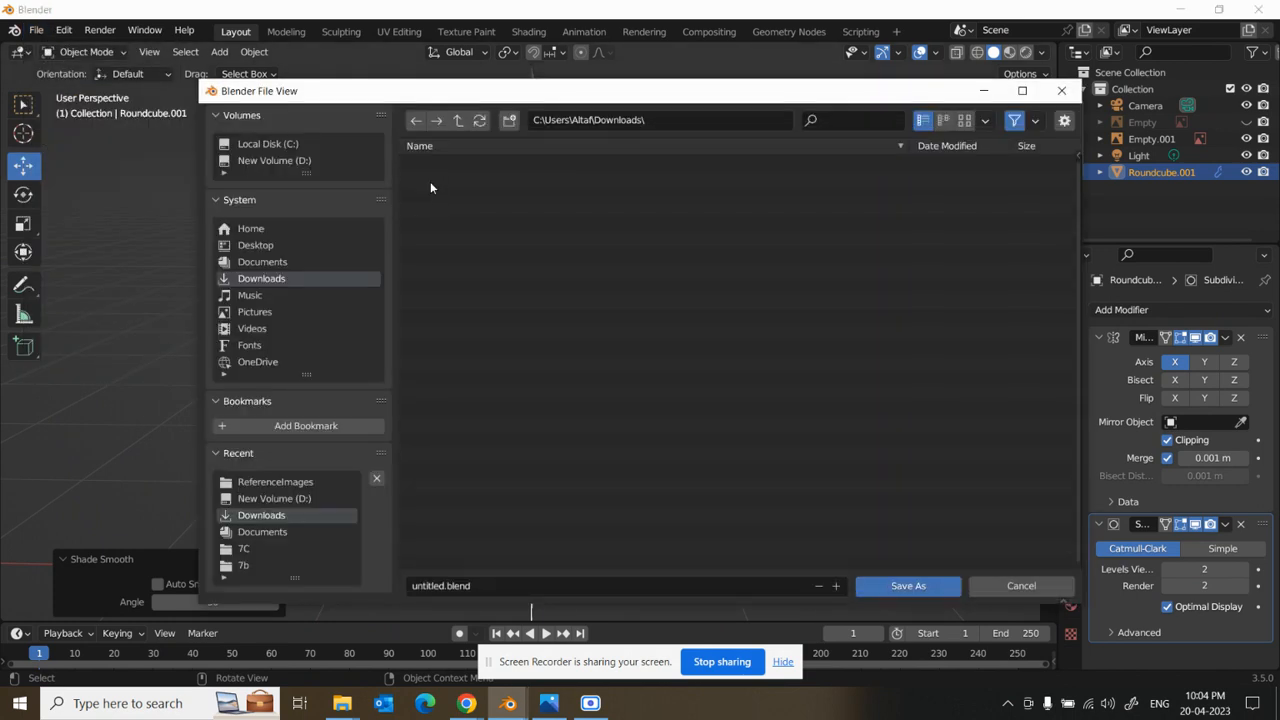
left_click(503, 588)
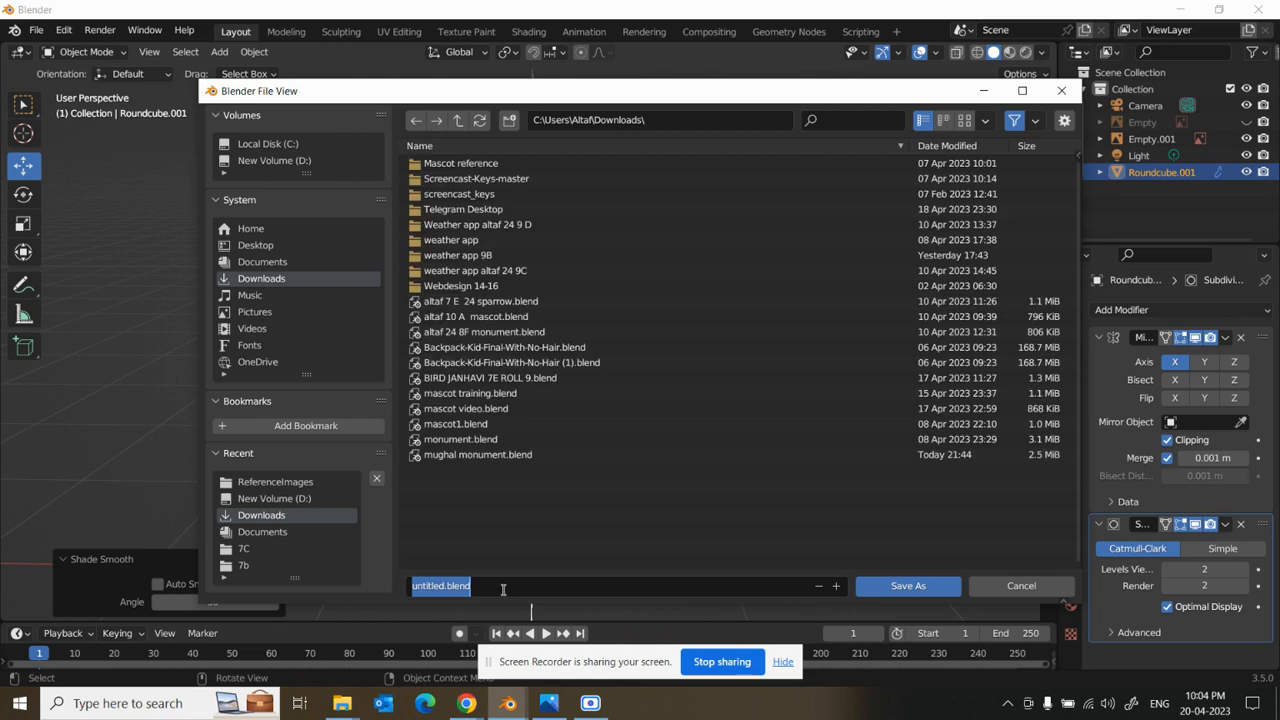
type("Mascot video 1")
key("Return")
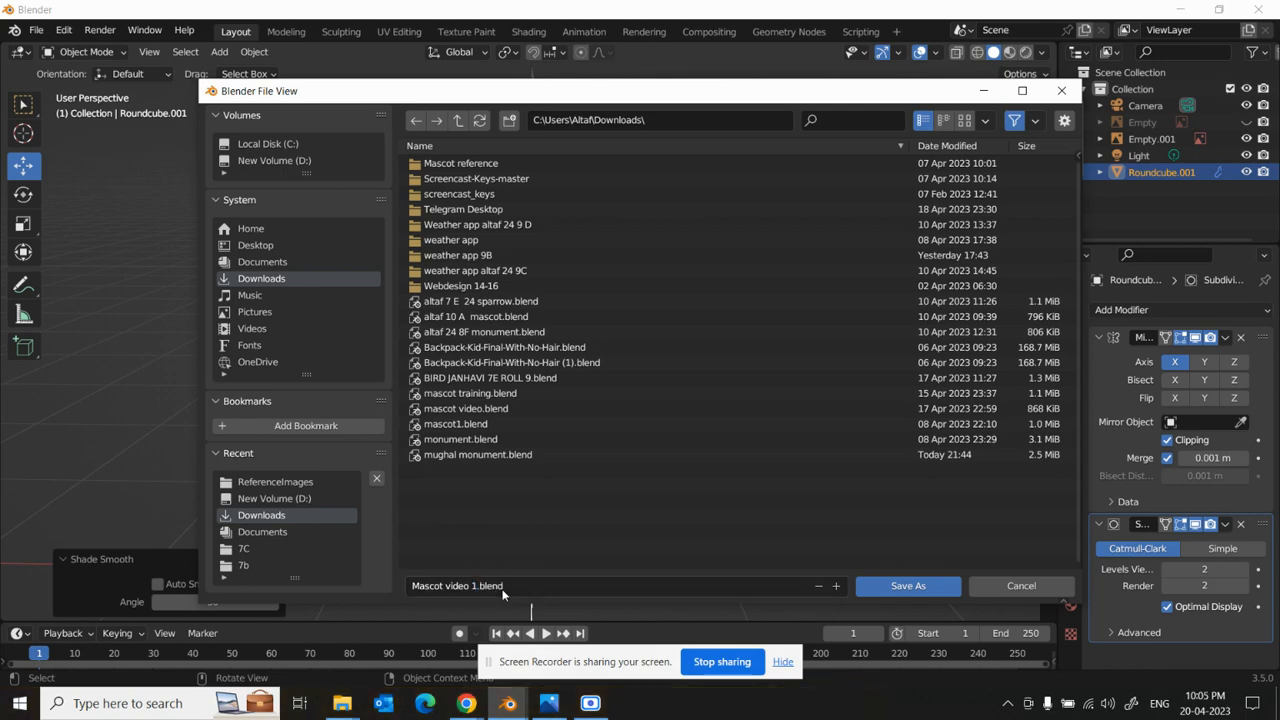
left_click(891, 584)
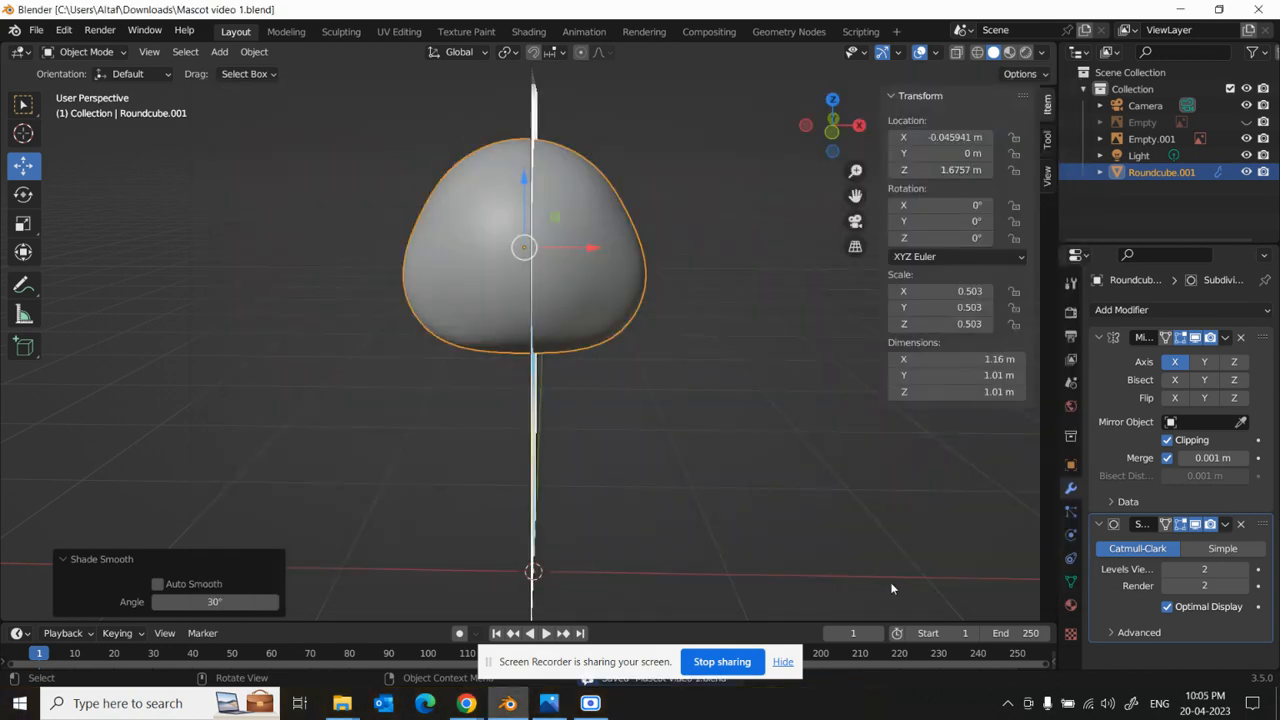